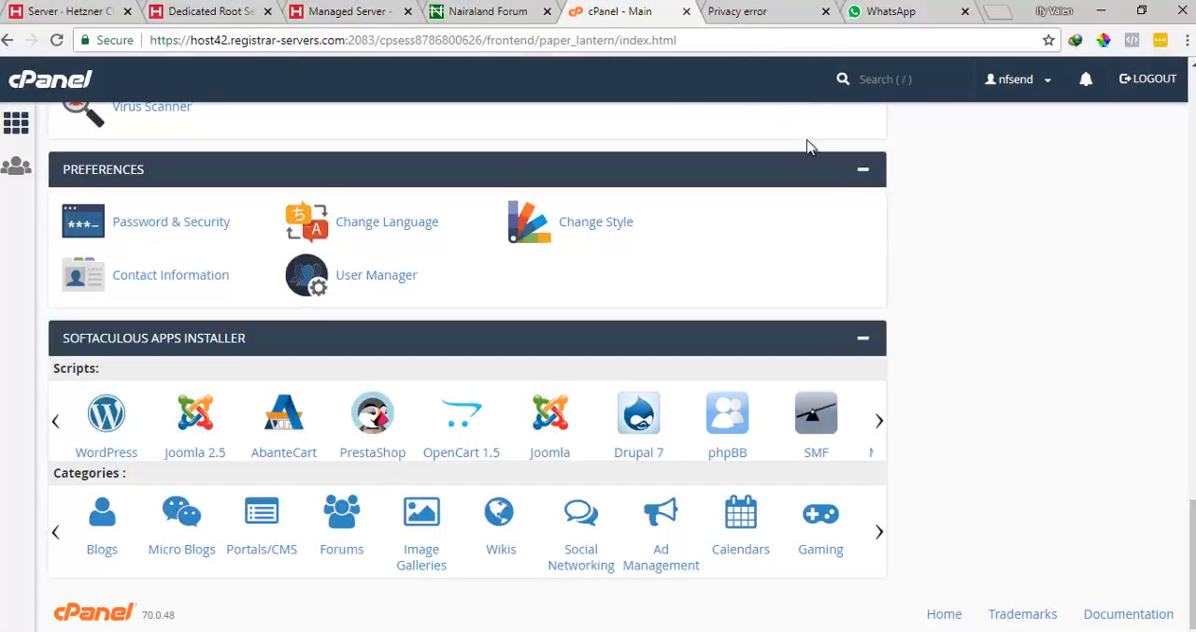
Scroll through the cPanel home page and view the nfsend.com connection warning tab
scroll(1009, 300, "up", 15)
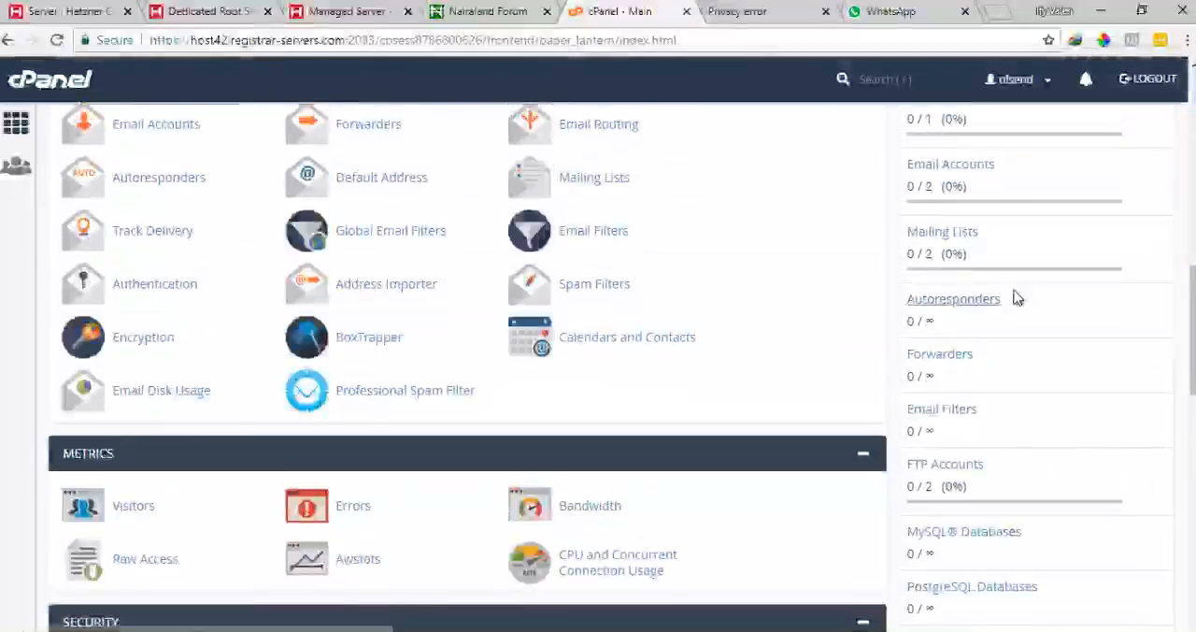
scroll(1017, 298, "up", 4)
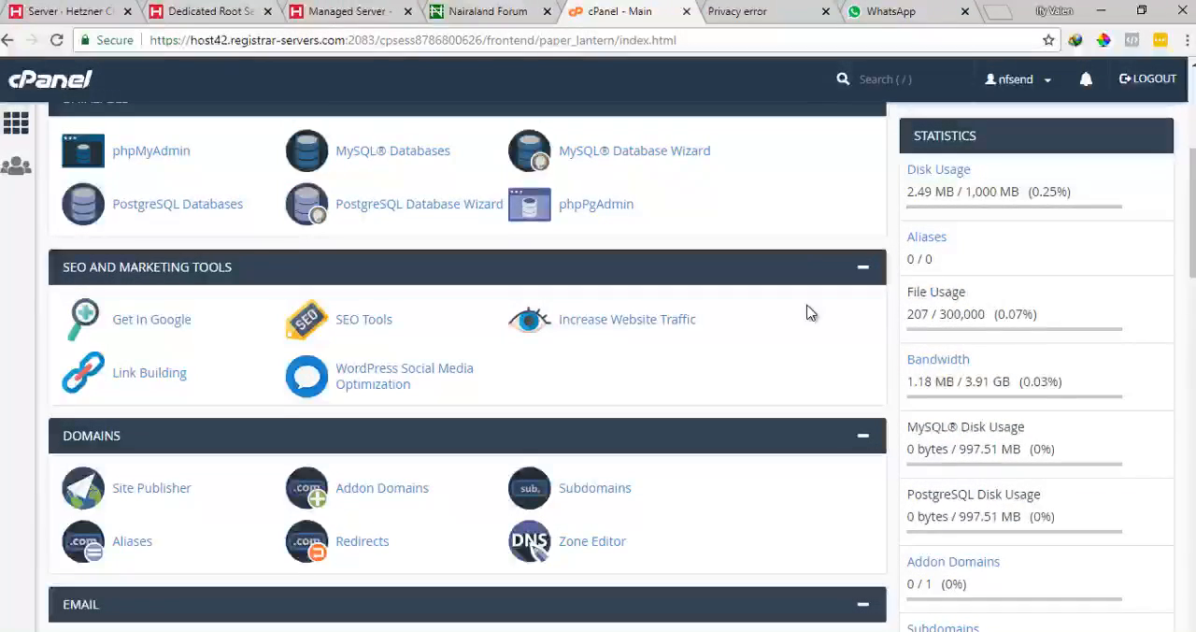
scroll(774, 313, "up", 5)
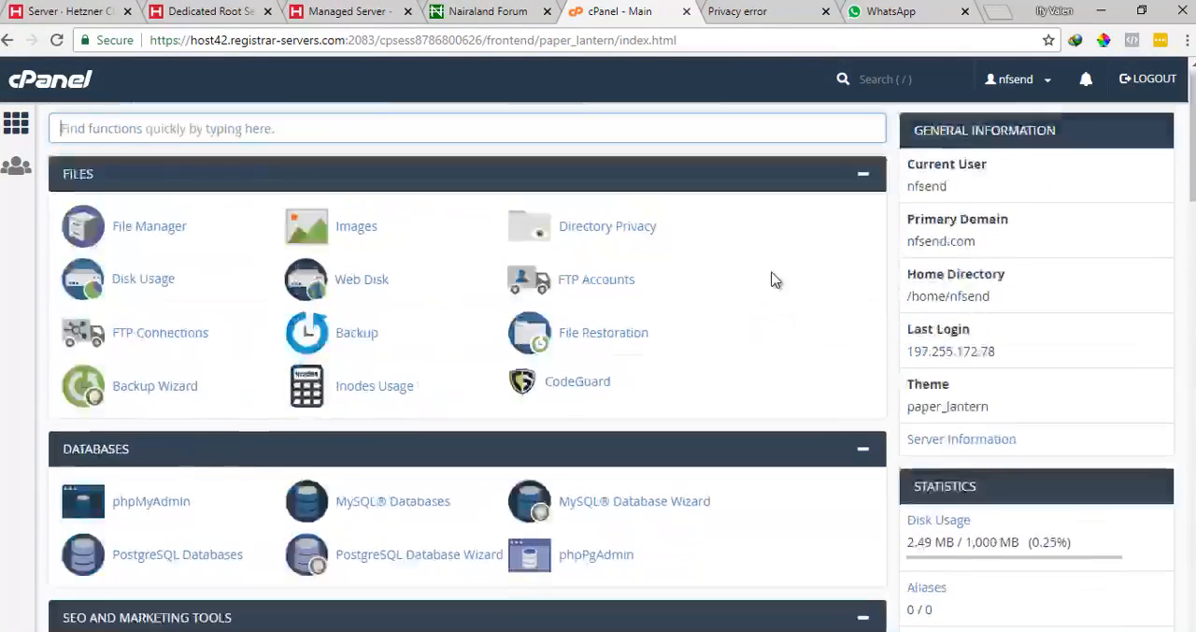
left_click(729, 14)
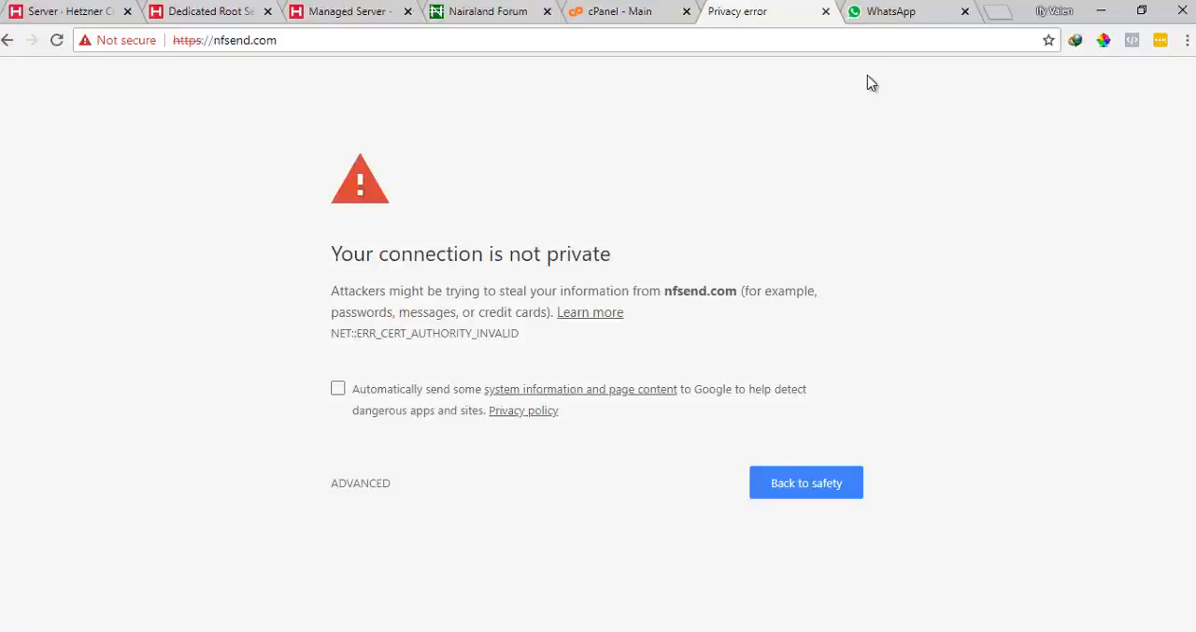
Open a new browser tab and go to sslforfree.com
left_click(998, 21)
left_click_drag(799, 17, 738, 13)
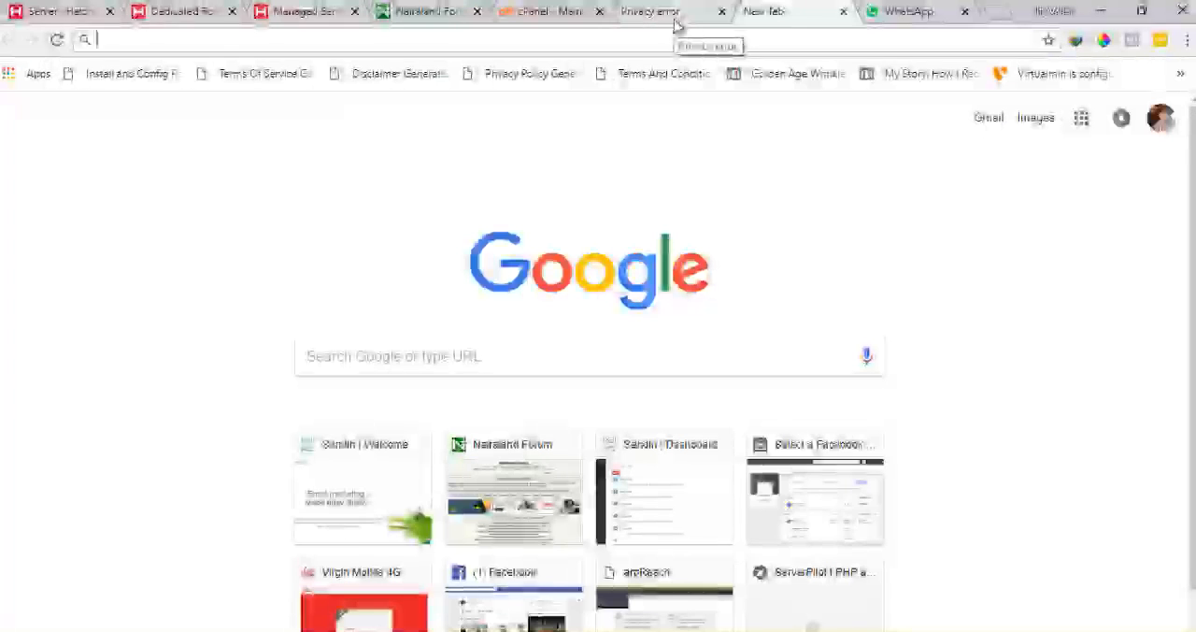
left_click(665, 38)
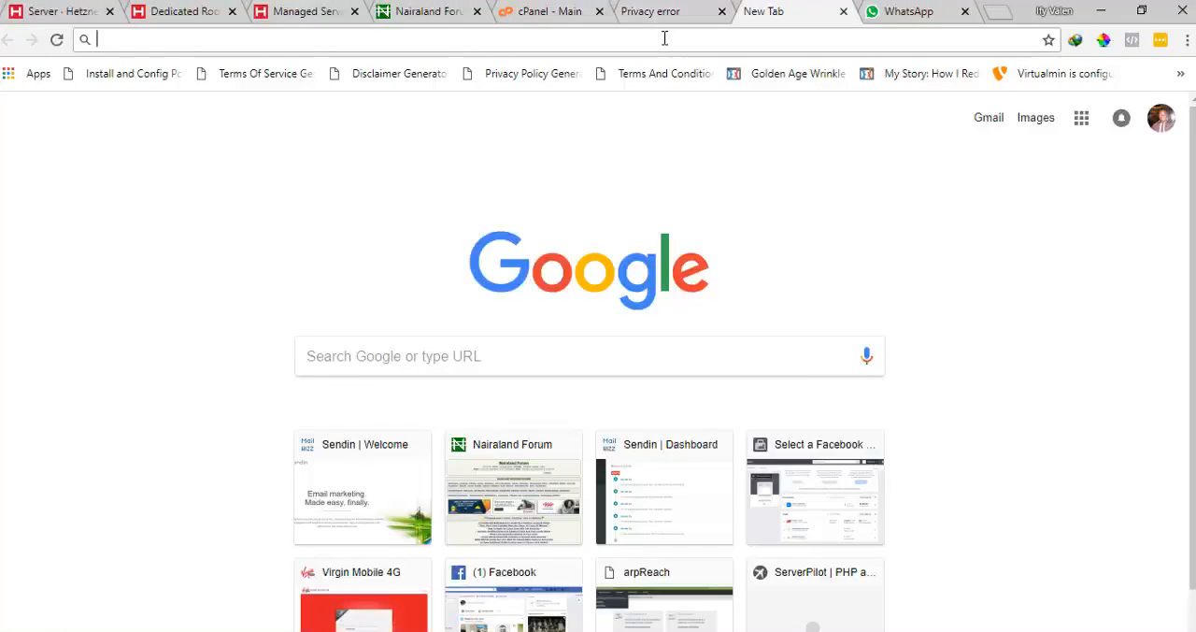
type("ssl")
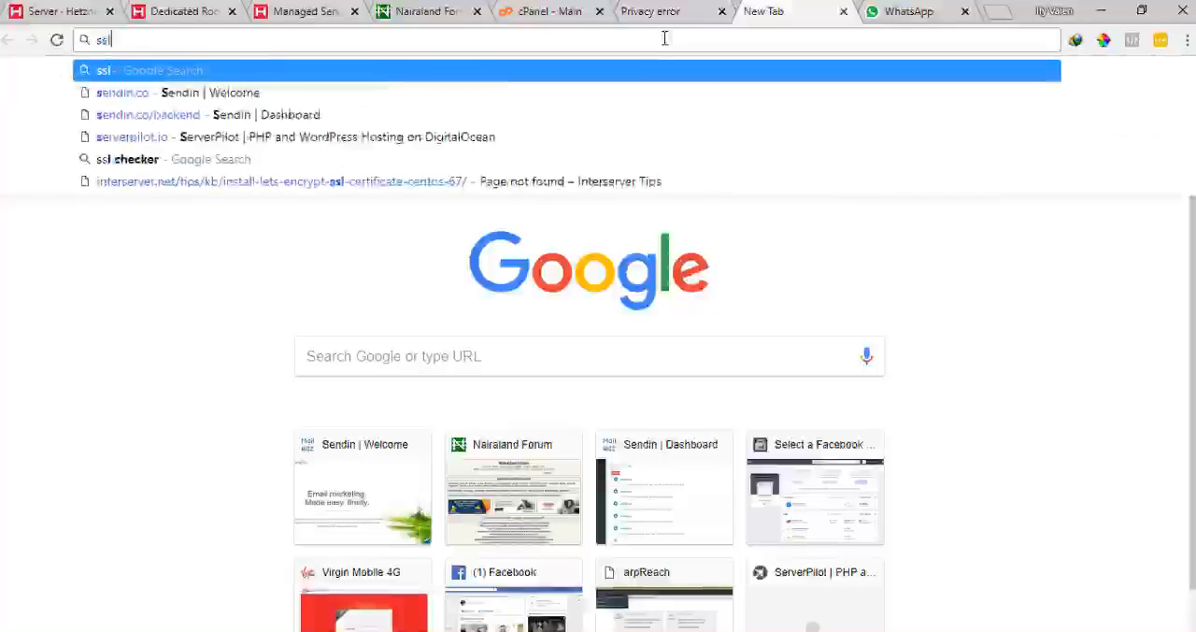
type("f")
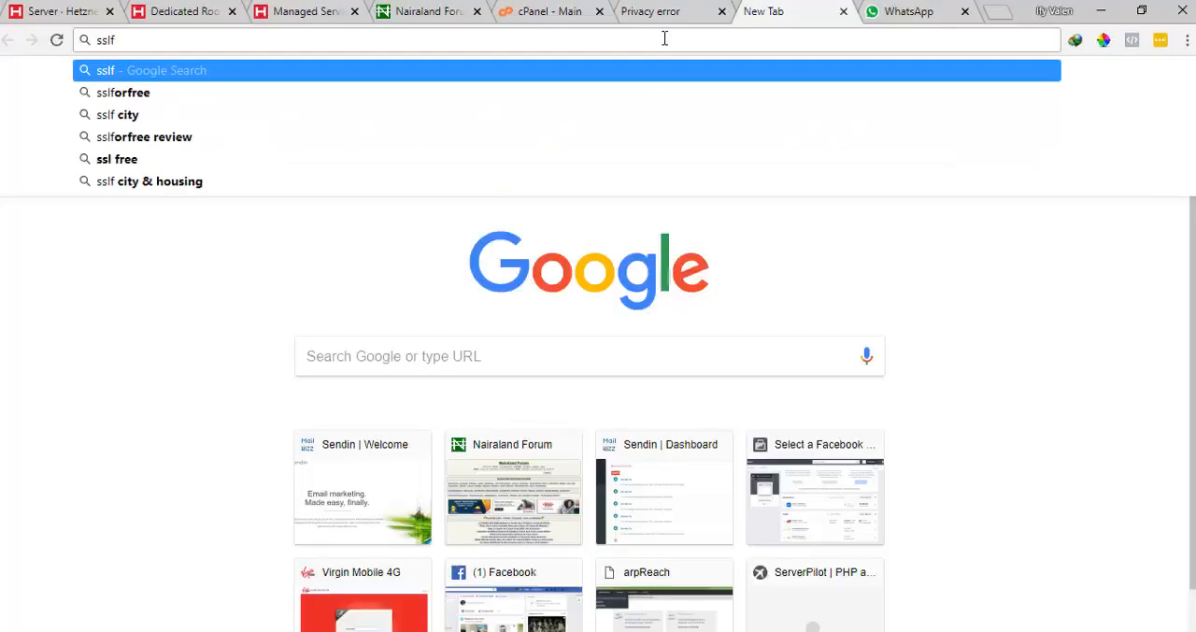
type("orfree.com")
key("Return")
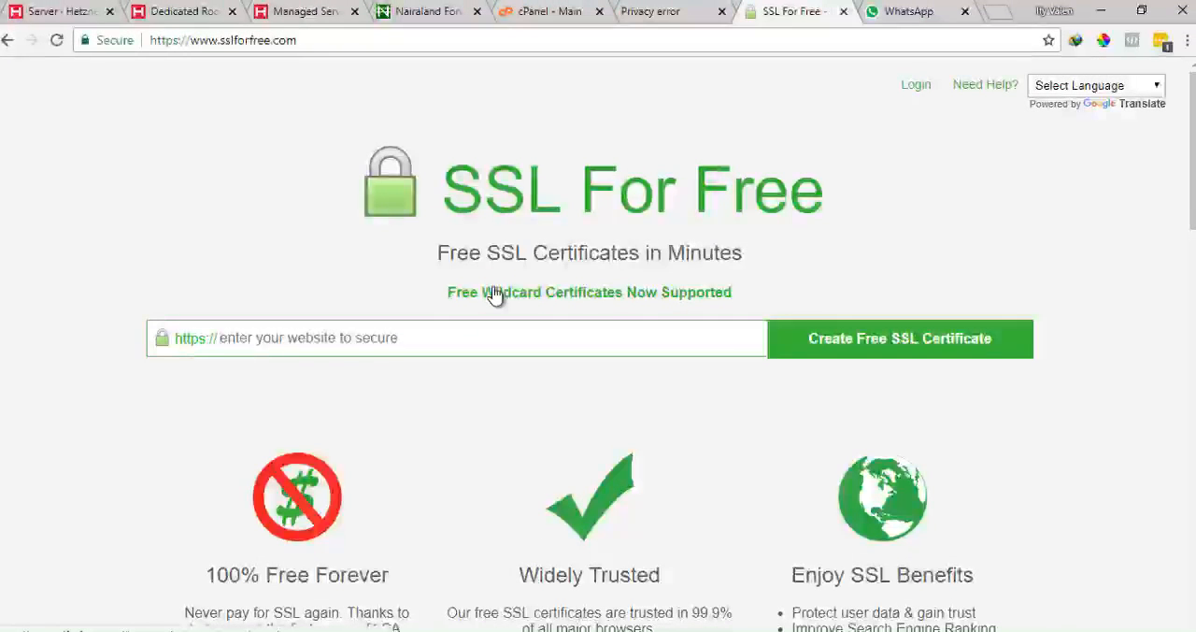
Enter nfsend.com as the website to secure and create a free SSL certificate
type("nfsend.com")
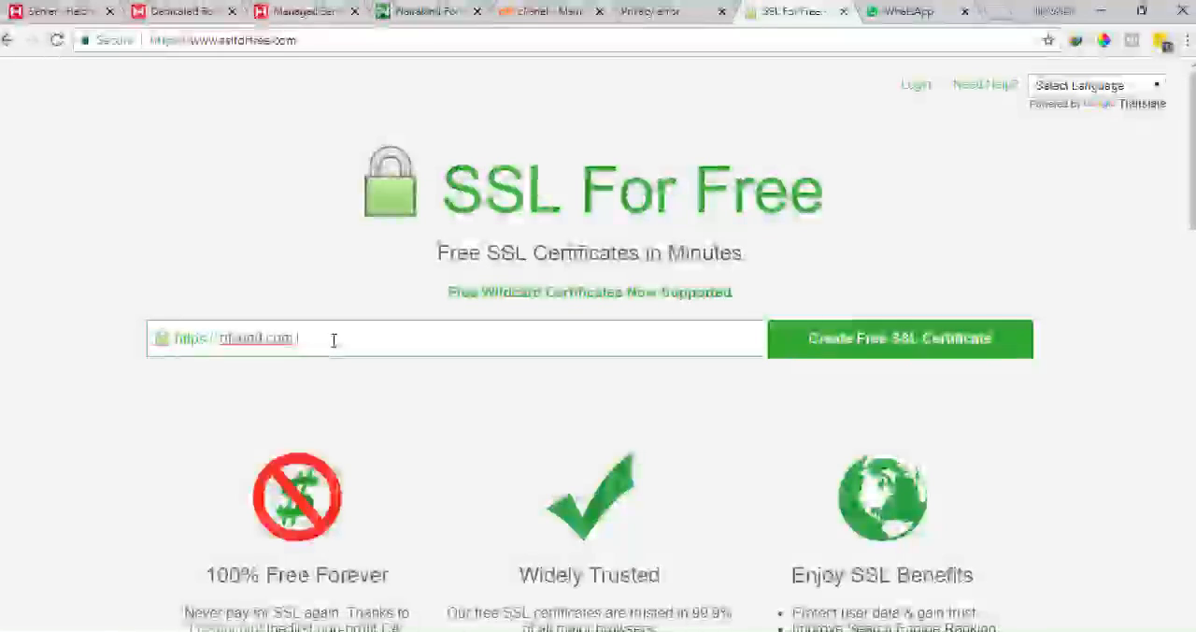
type("ir")
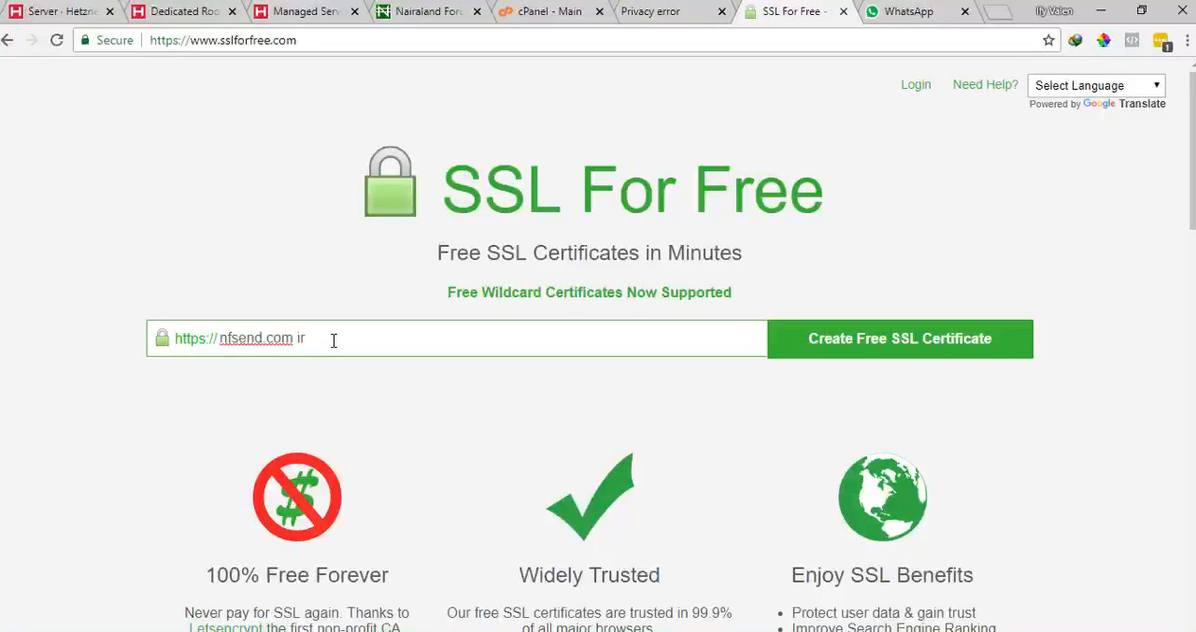
type("oll")
key("BackSpace")
key("BackSpace")
key("BackSpace")
key("BackSpace")
key("BackSpace")
key("BackSpace")
key("BackSpace")
key("BackSpace")
key("BackSpace")
key("BackSpace")
key("BackSpace")
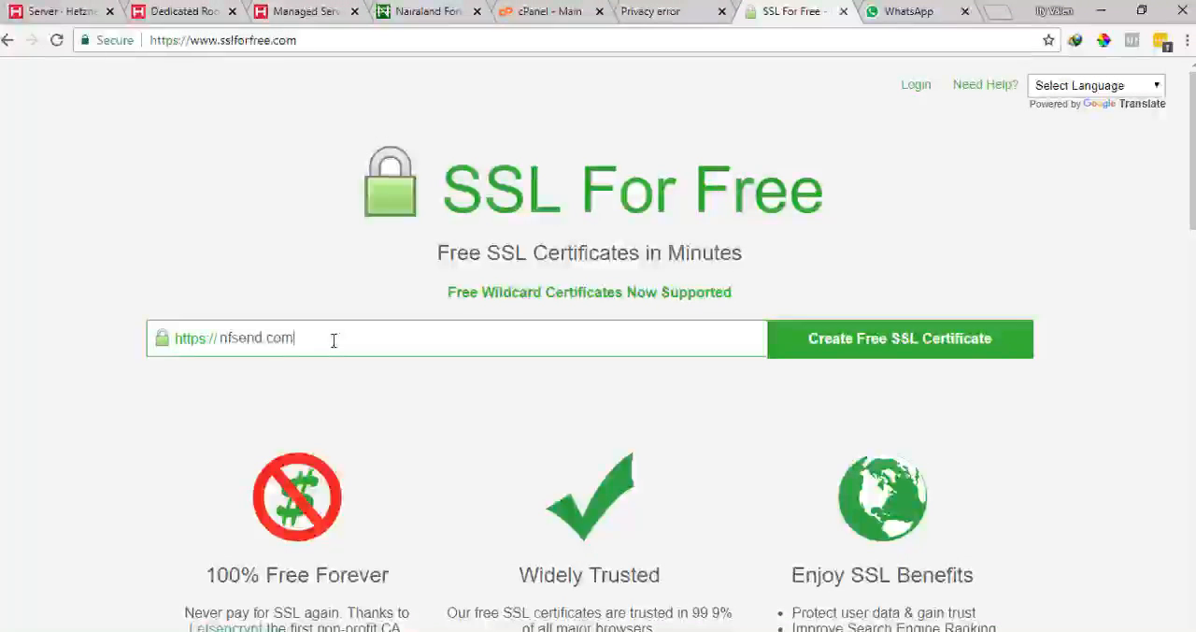
left_click(879, 353)
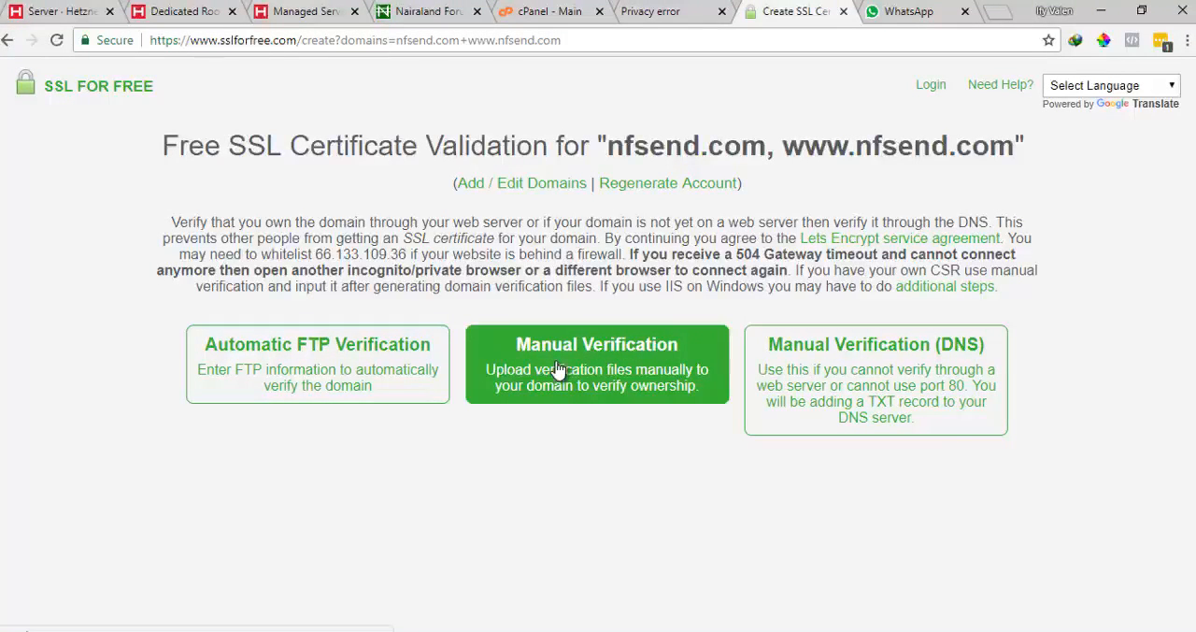
Choose Manual Verification and start manually verifying the domain
left_click(558, 370)
scroll(558, 387, "down", 1)
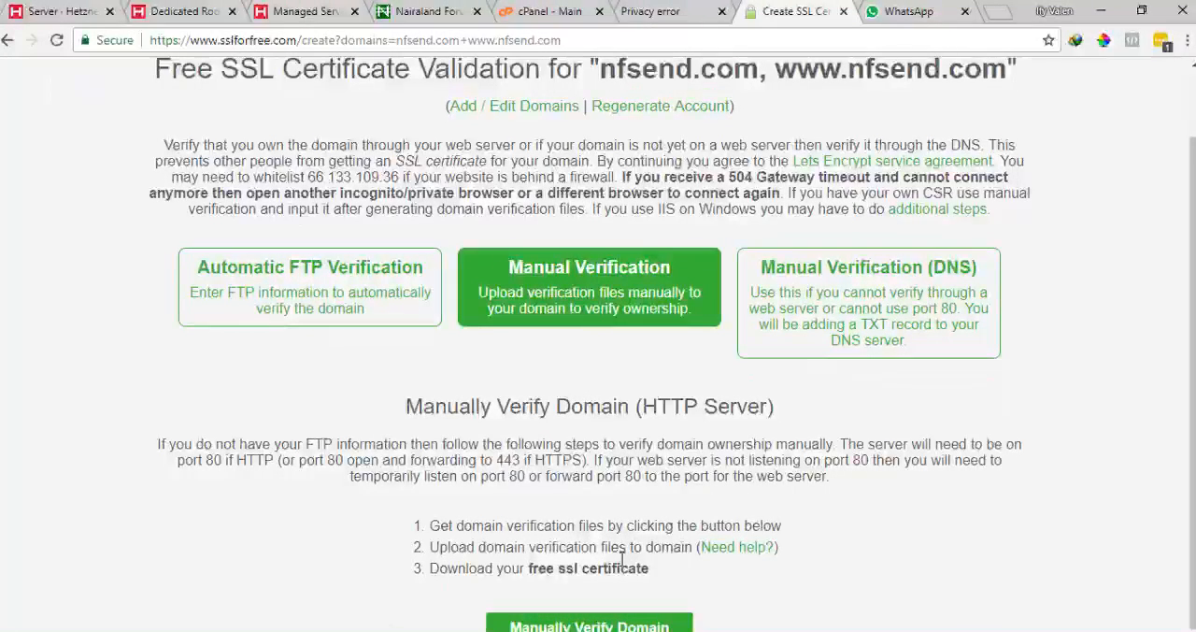
left_click(628, 623)
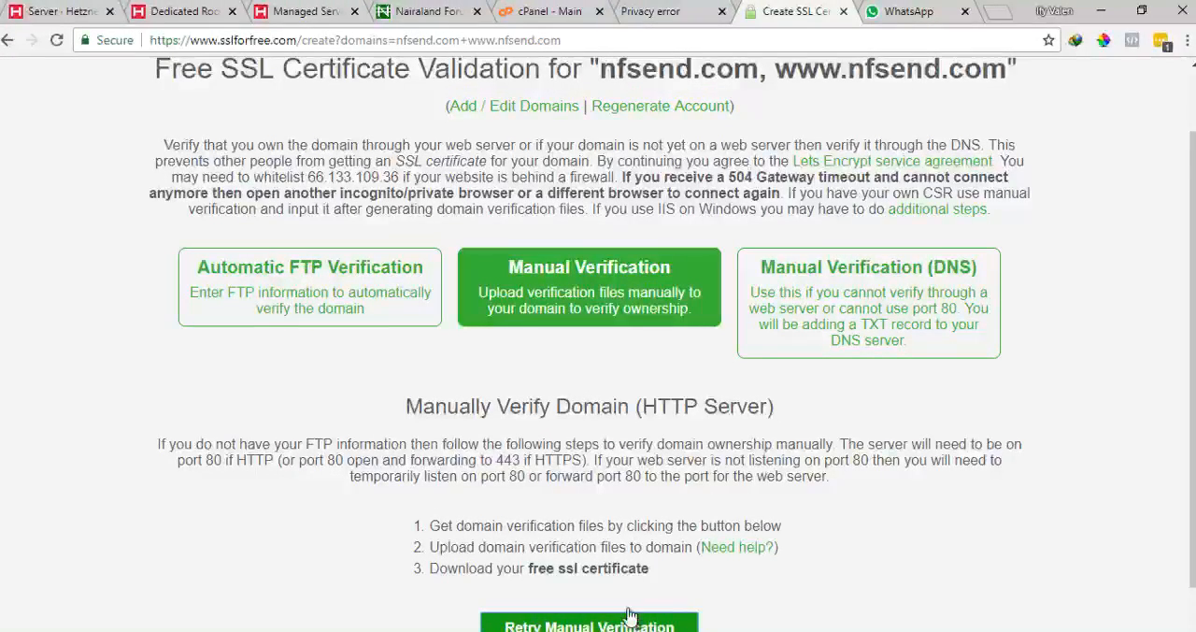
Download both verification files, File #1 and File #2, from the Upload Verification Files section
scroll(636, 533, "down", 1)
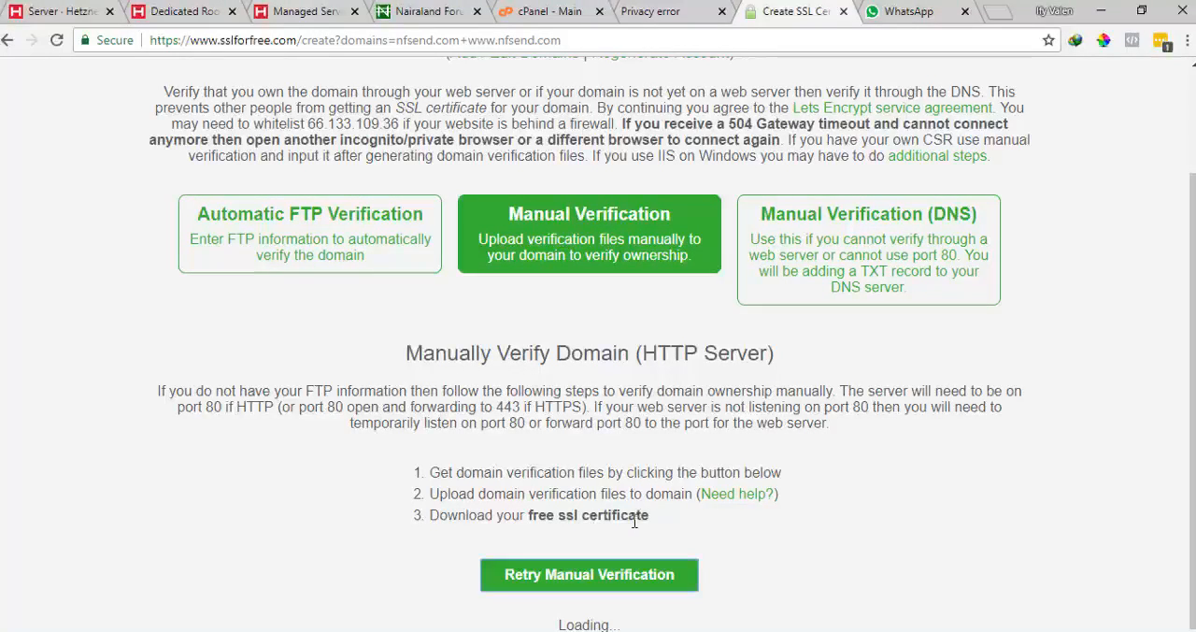
scroll(639, 521, "down", 4)
scroll(643, 518, "down", 1)
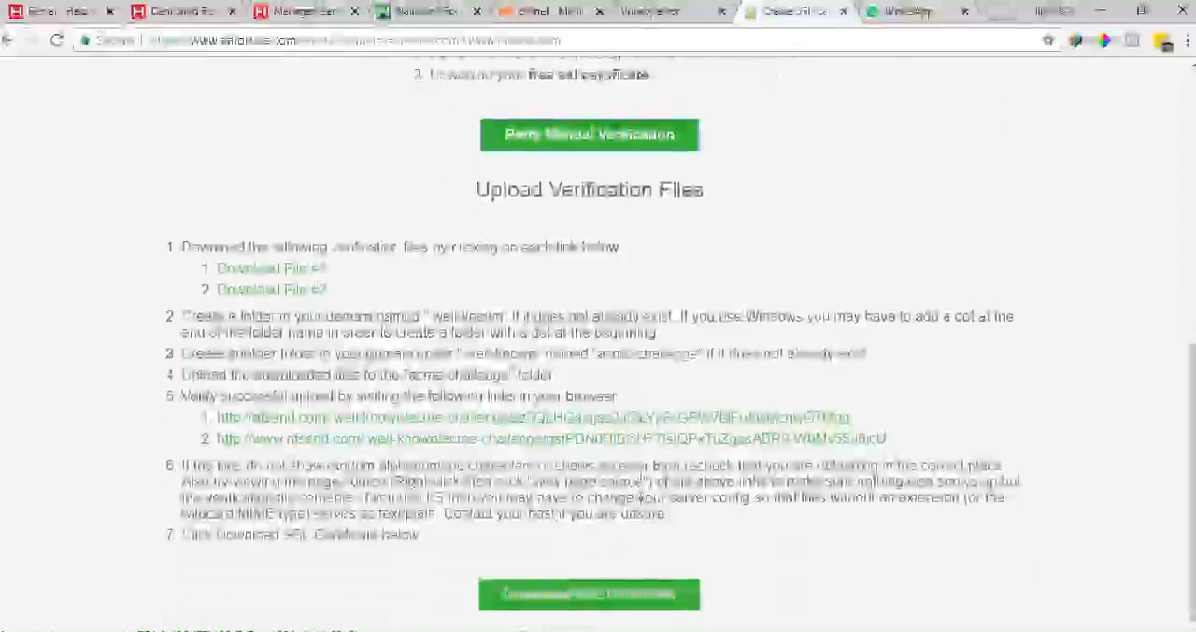
left_click(312, 258)
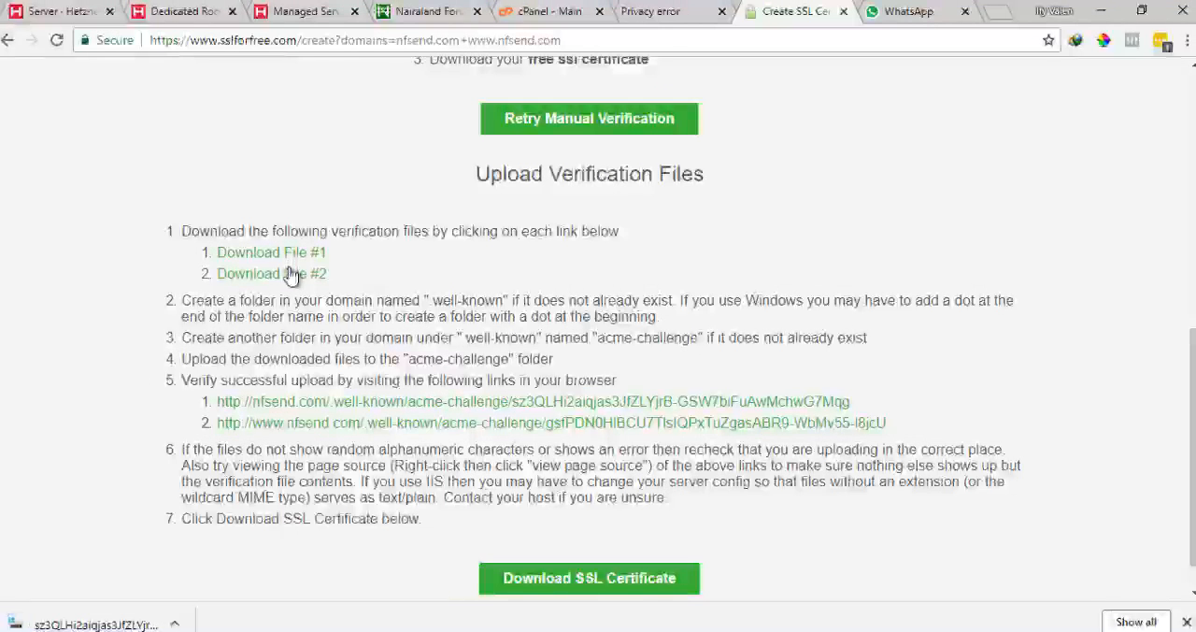
left_click(290, 274)
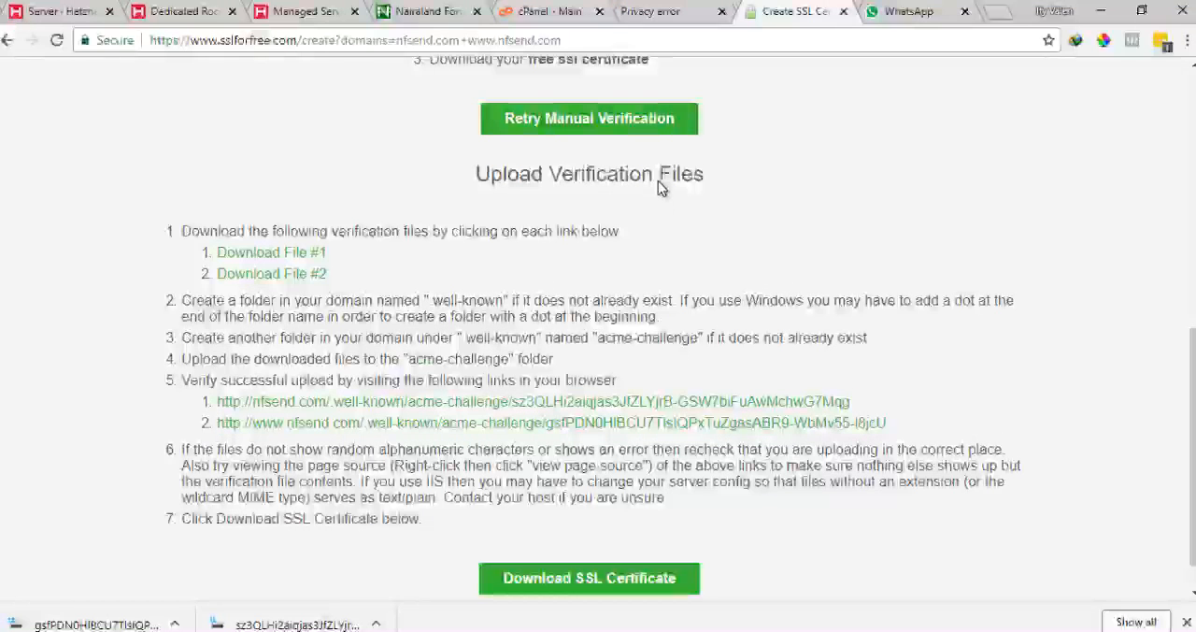
In cPanel, open File Manager and enter the public_html folder
left_click(558, 9)
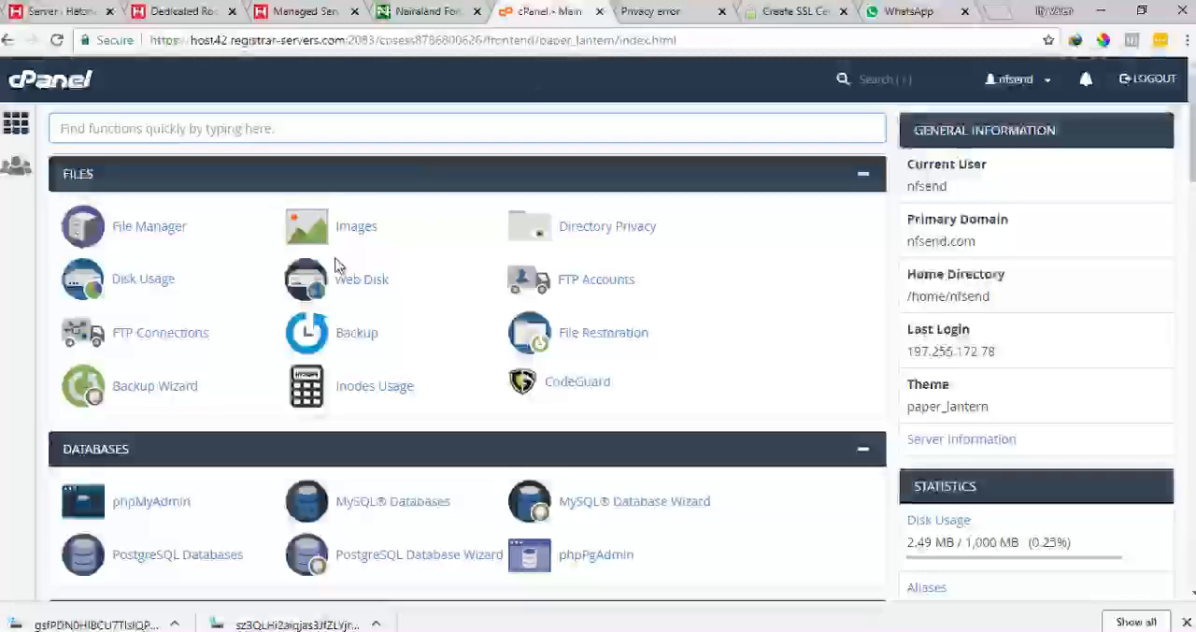
left_click(131, 230)
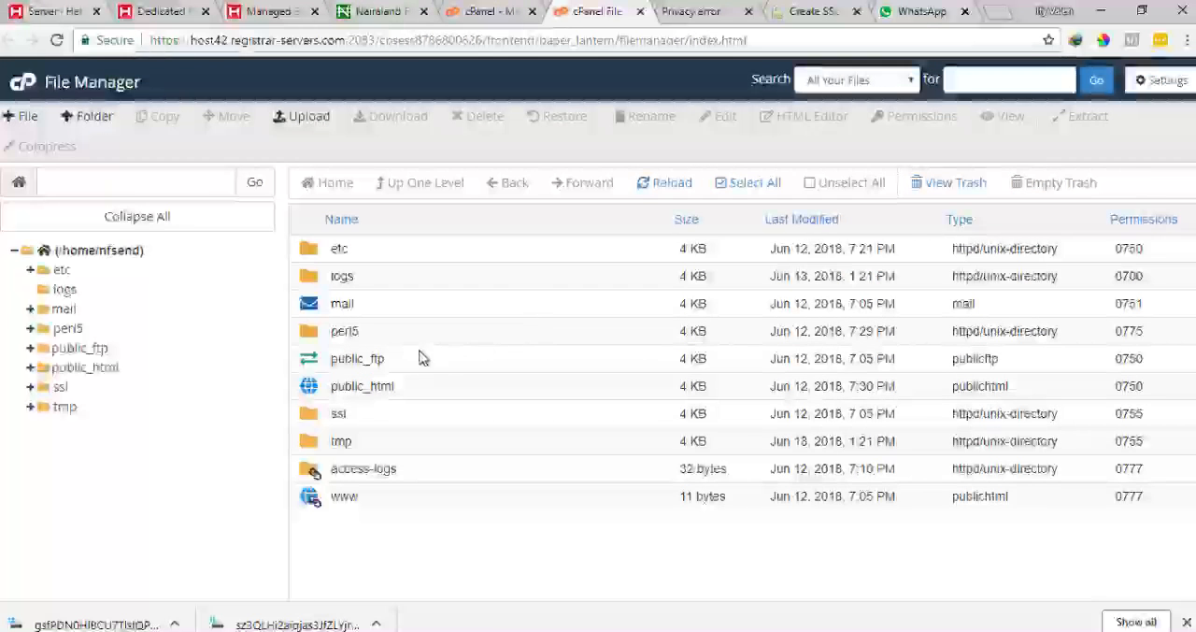
double_click(333, 385)
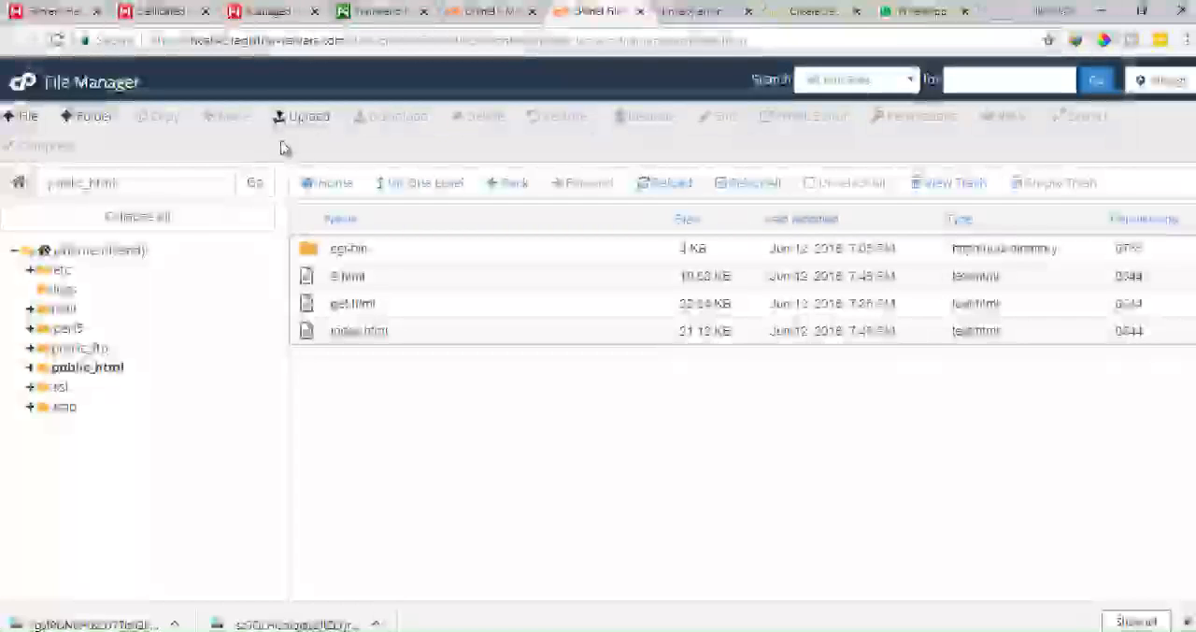
Upload the File #2 verification file (gsfPDN0…) from Downloads into public_html
left_click(303, 120)
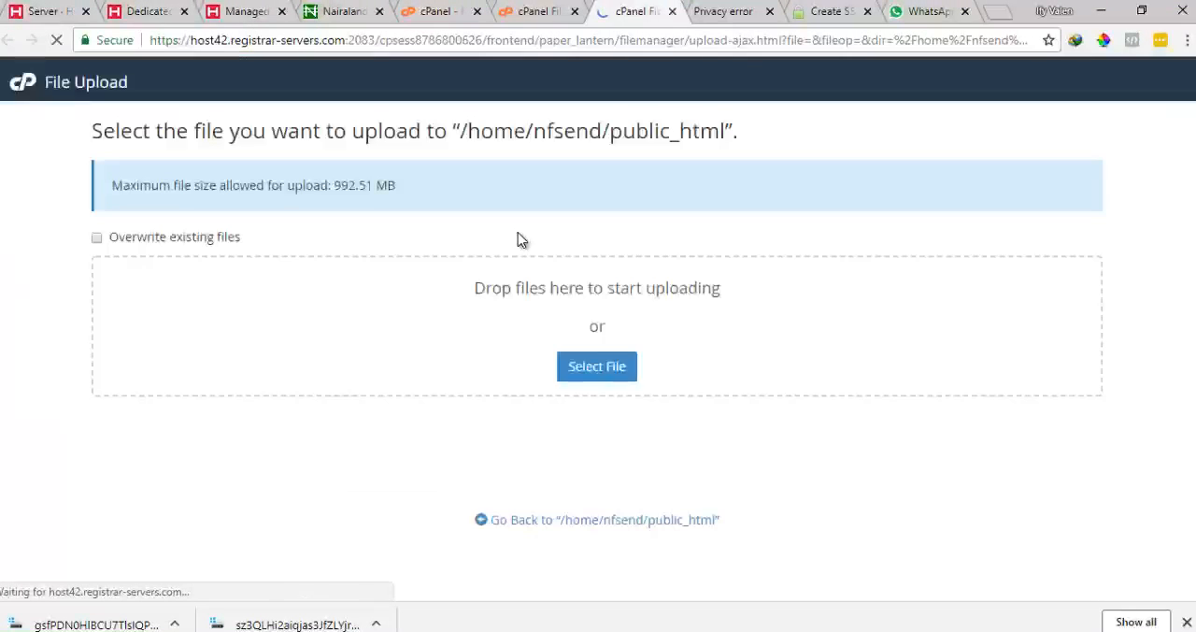
left_click(586, 370)
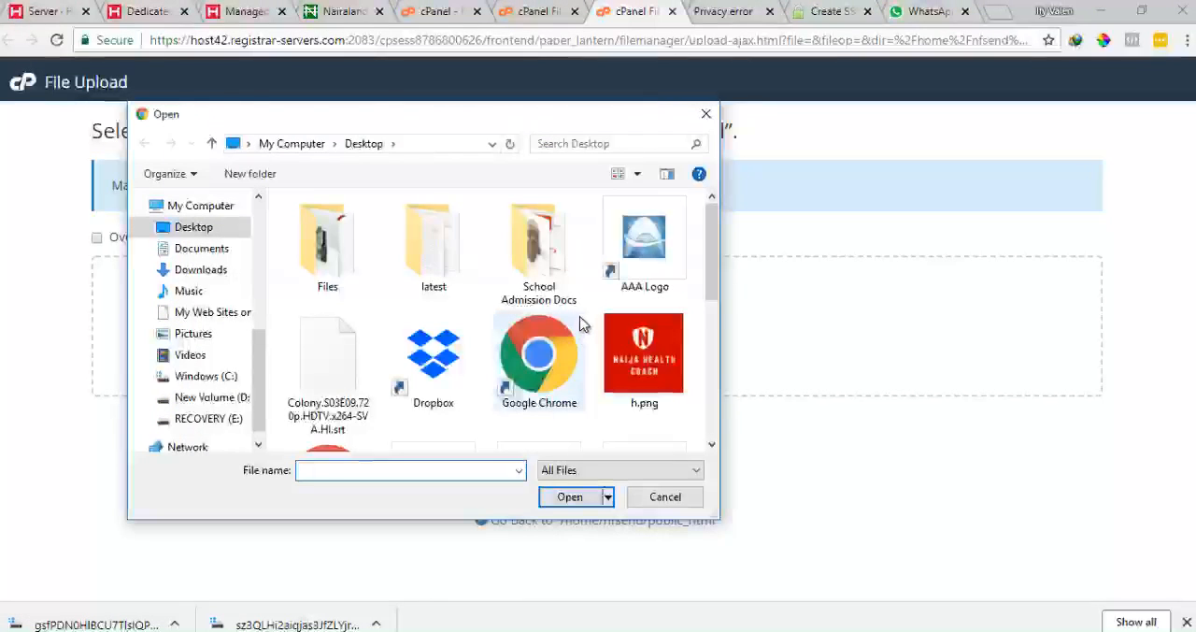
left_click(199, 271)
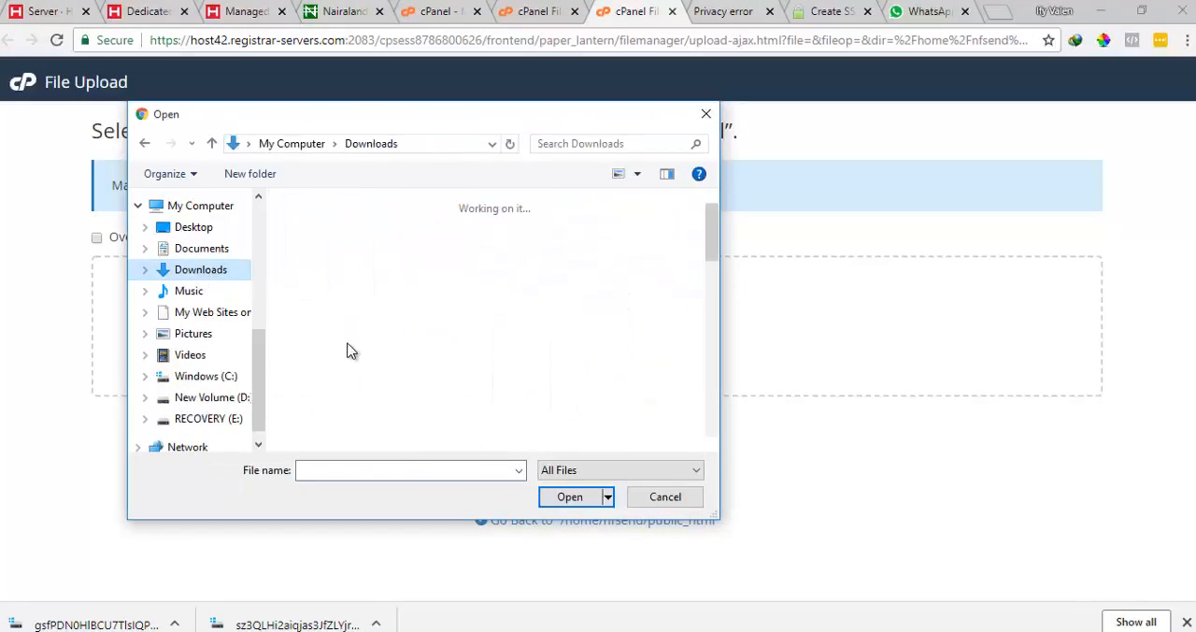
key("d")
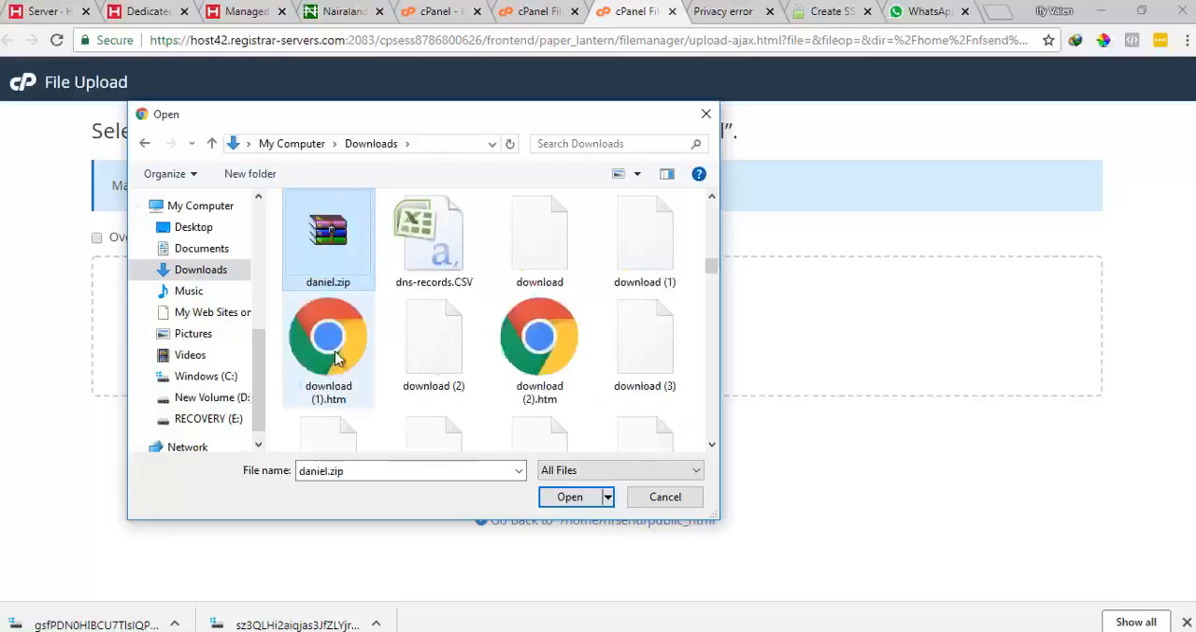
scroll(525, 357, "down", 3)
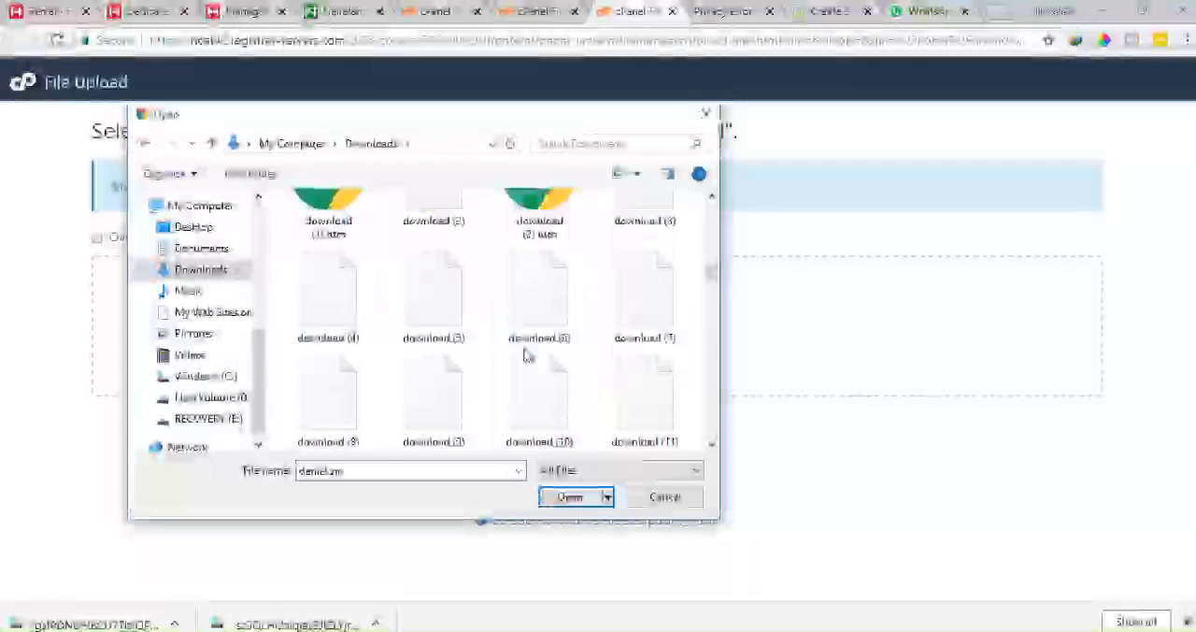
scroll(524, 359, "down", 6)
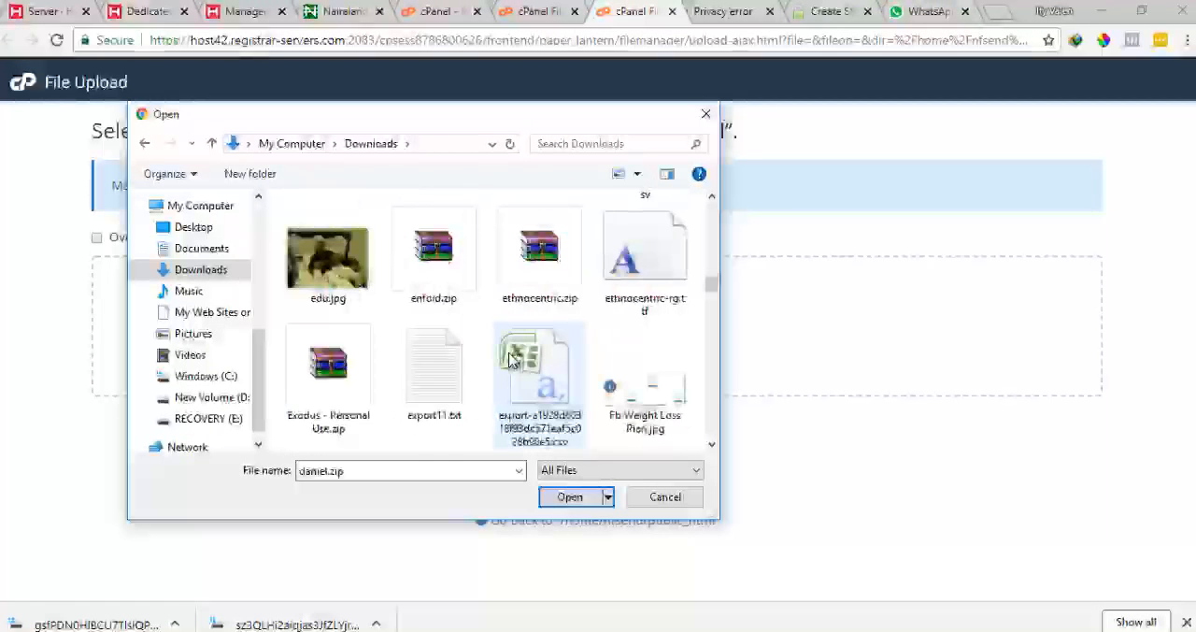
scroll(496, 360, "down", 5)
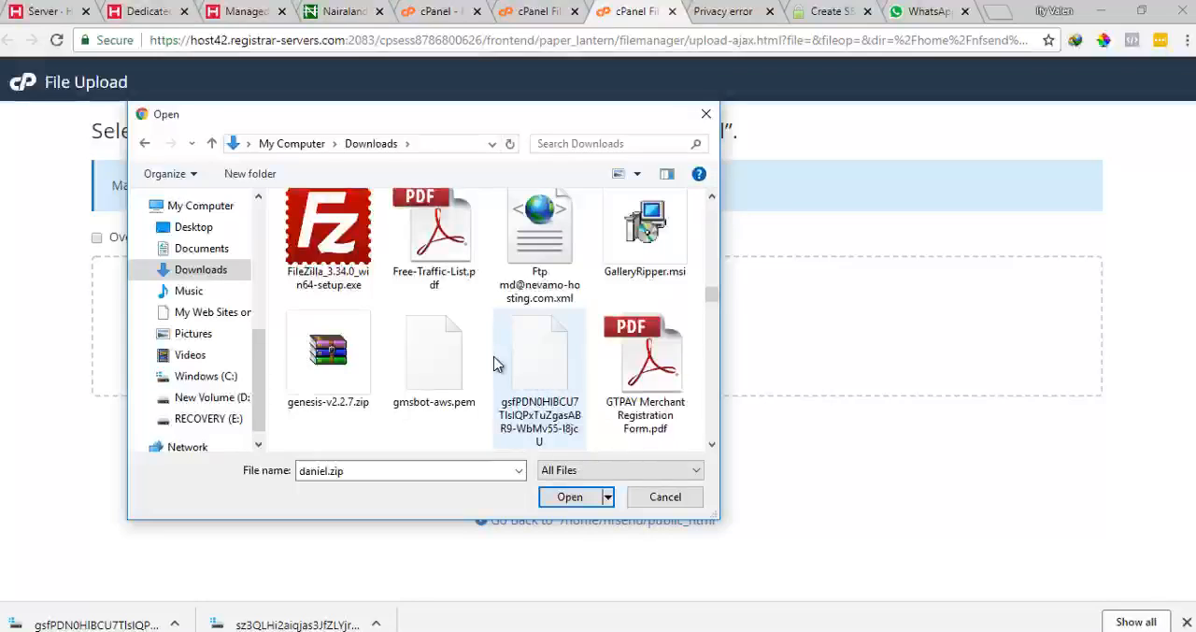
left_click(539, 426)
left_click(576, 493)
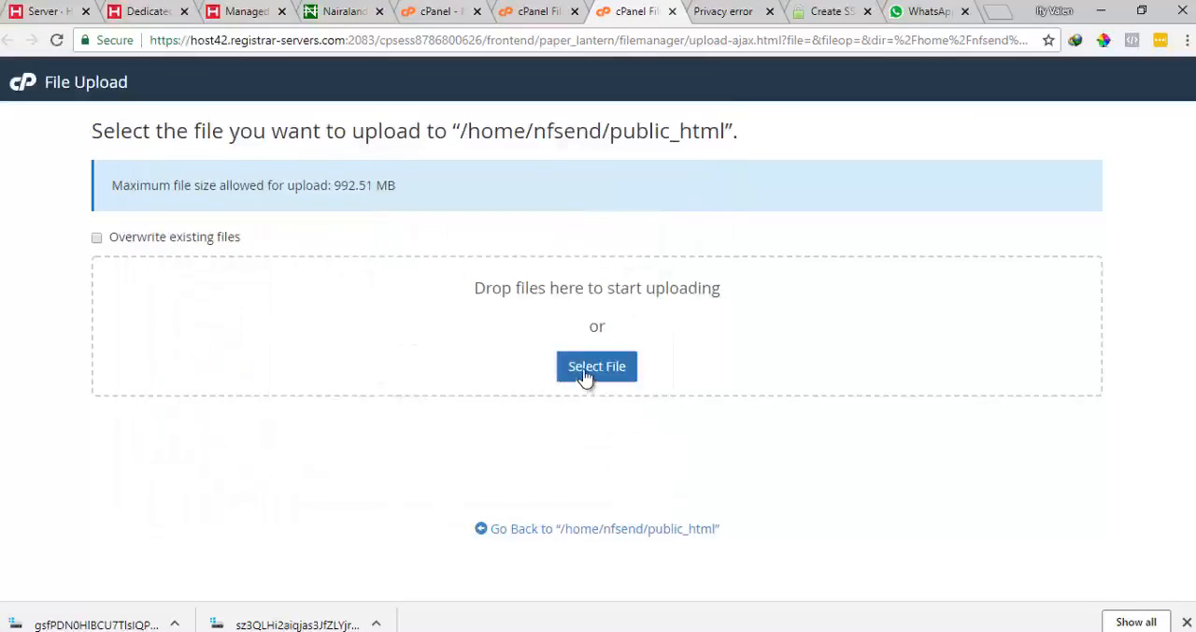
Upload the File #1 verification file (sz3QLHi2…) from Downloads into public_html as well
left_click(589, 374)
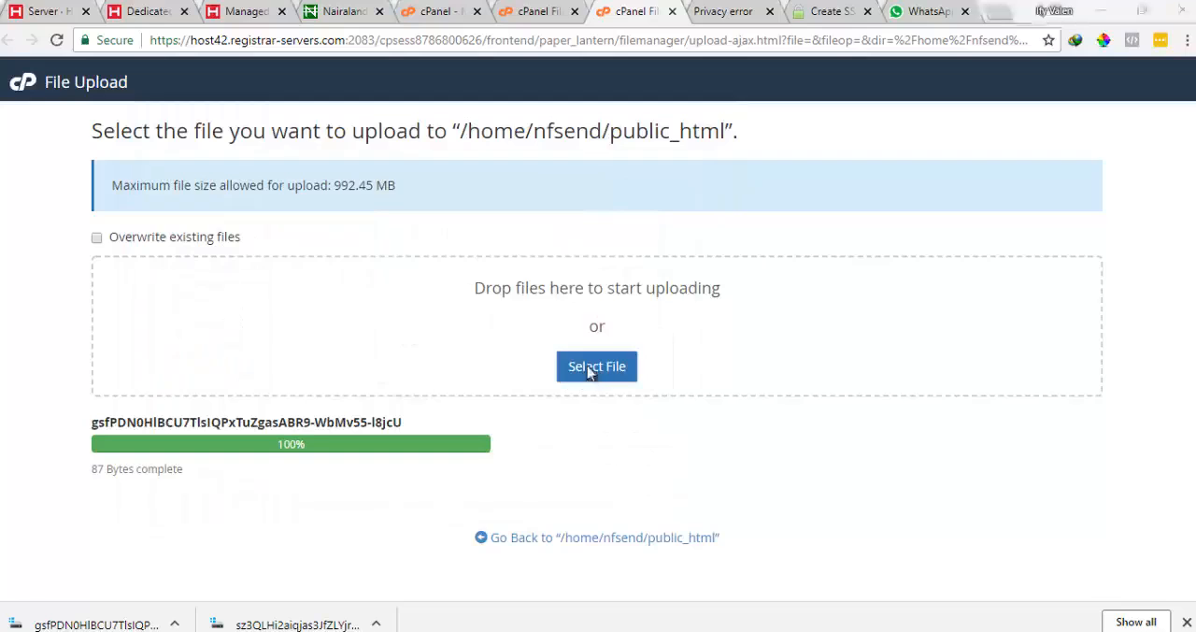
scroll(344, 338, "down", 5)
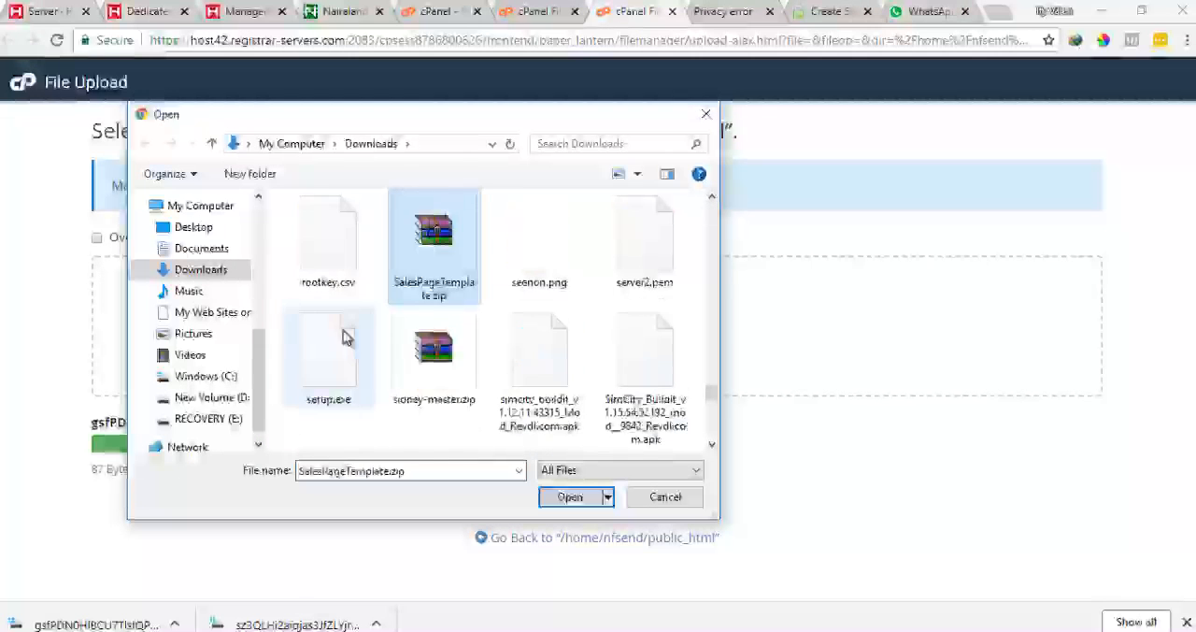
left_click(311, 260)
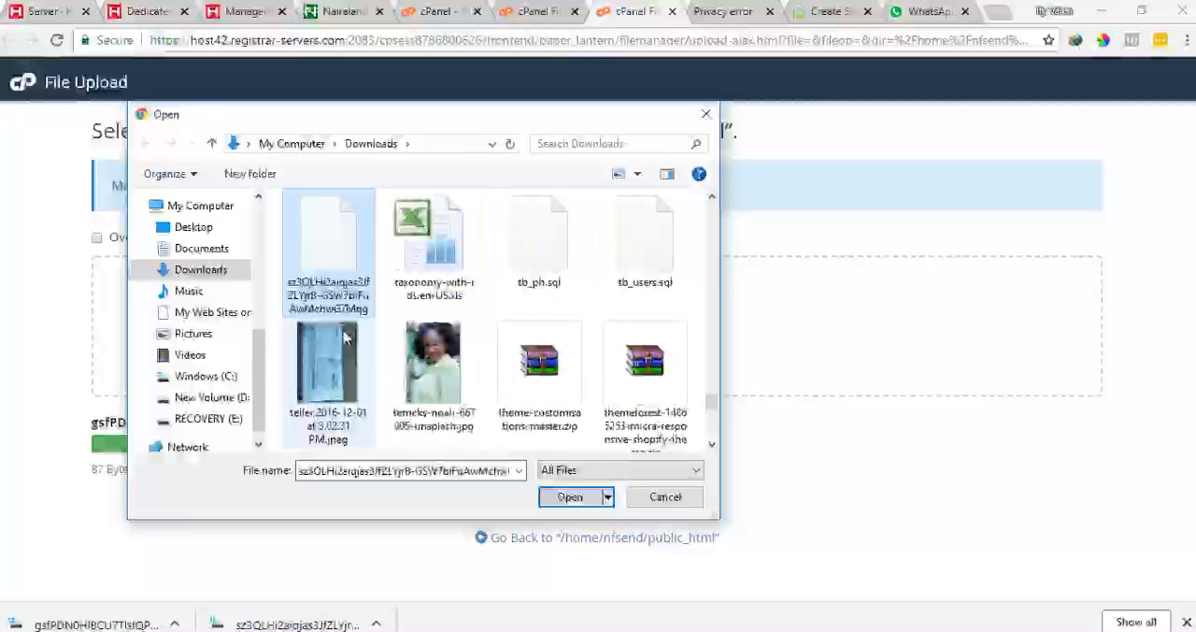
double_click(311, 260)
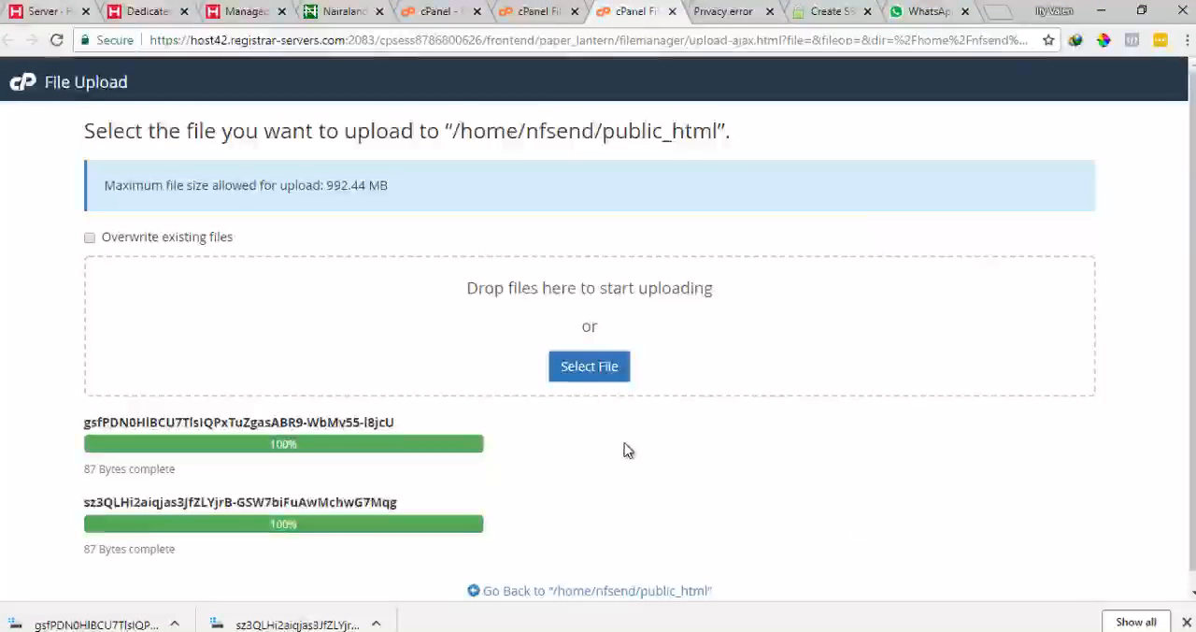
scroll(598, 523, "down", 1)
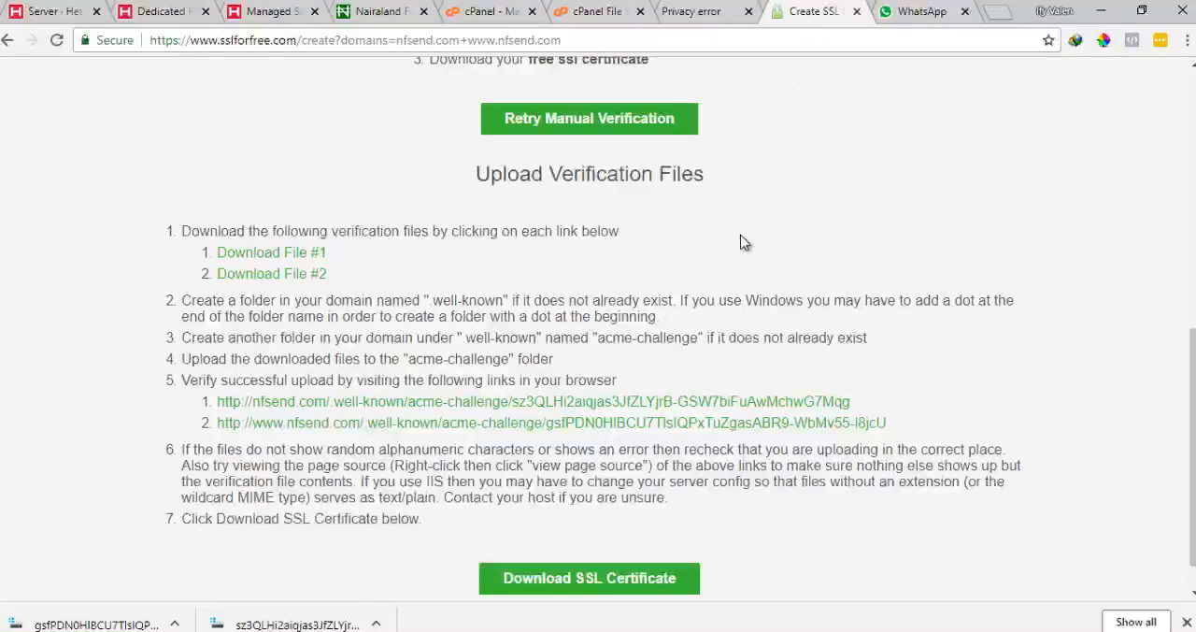
Open both verification links from the instructions in new tabs and check what each returns
scroll(608, 309, "down", 1)
right_click(493, 363)
left_click(509, 373)
right_click(524, 377)
left_click(577, 389)
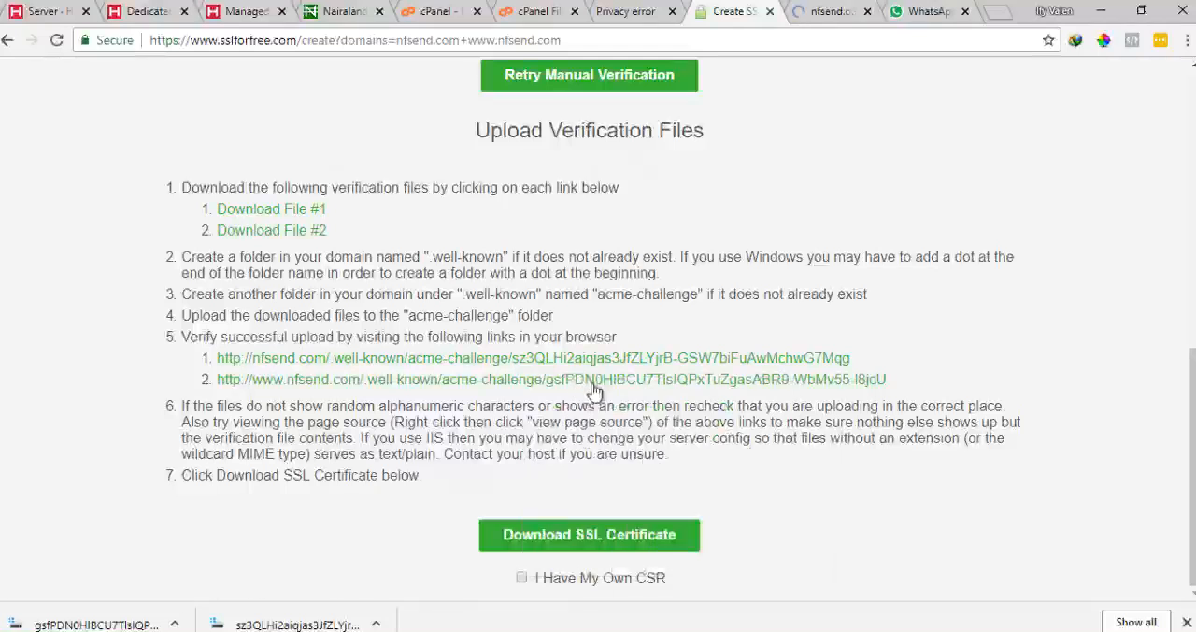
left_click(757, 11)
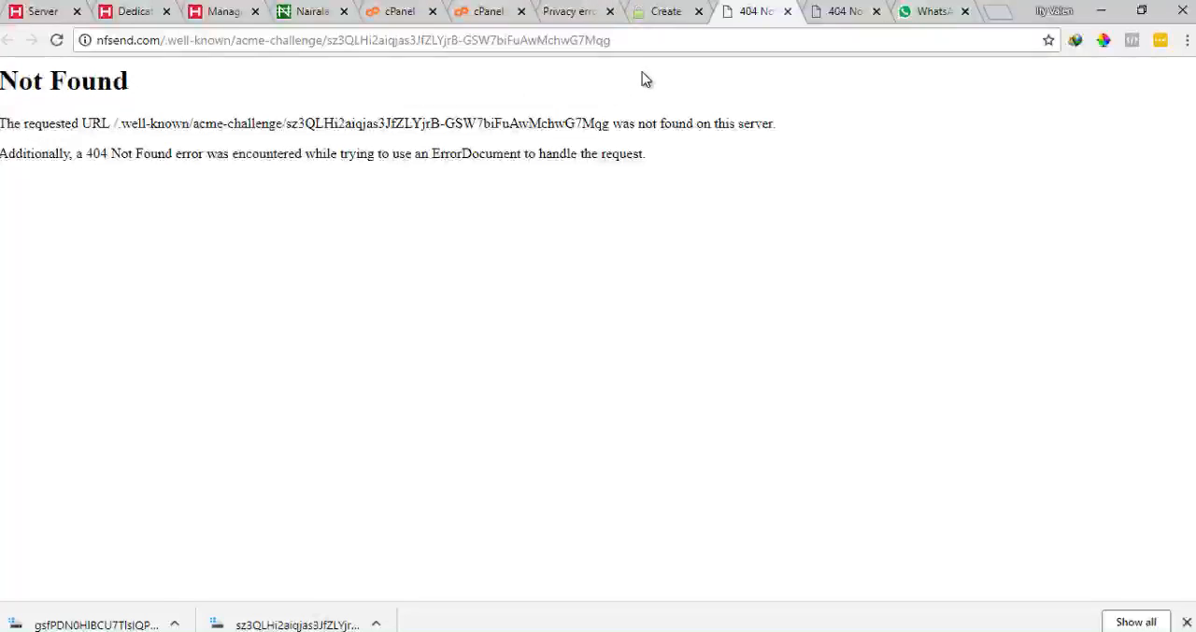
left_click(839, 12)
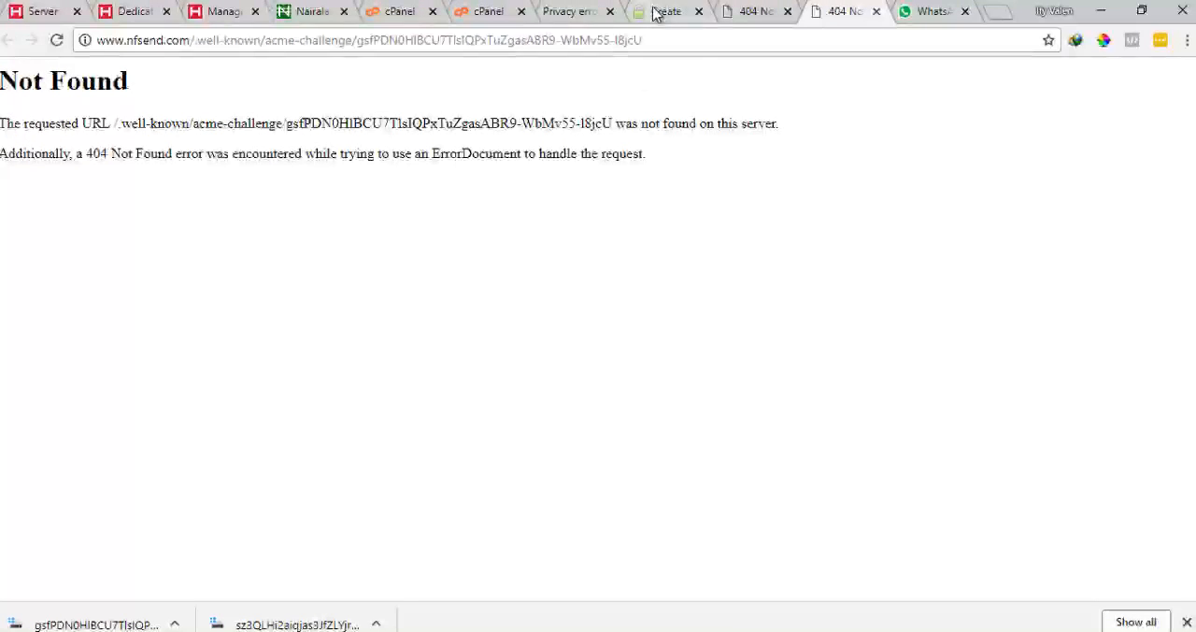
Copy the name .well-known from the instructions and create a new folder with that name in public_html
left_click(657, 13)
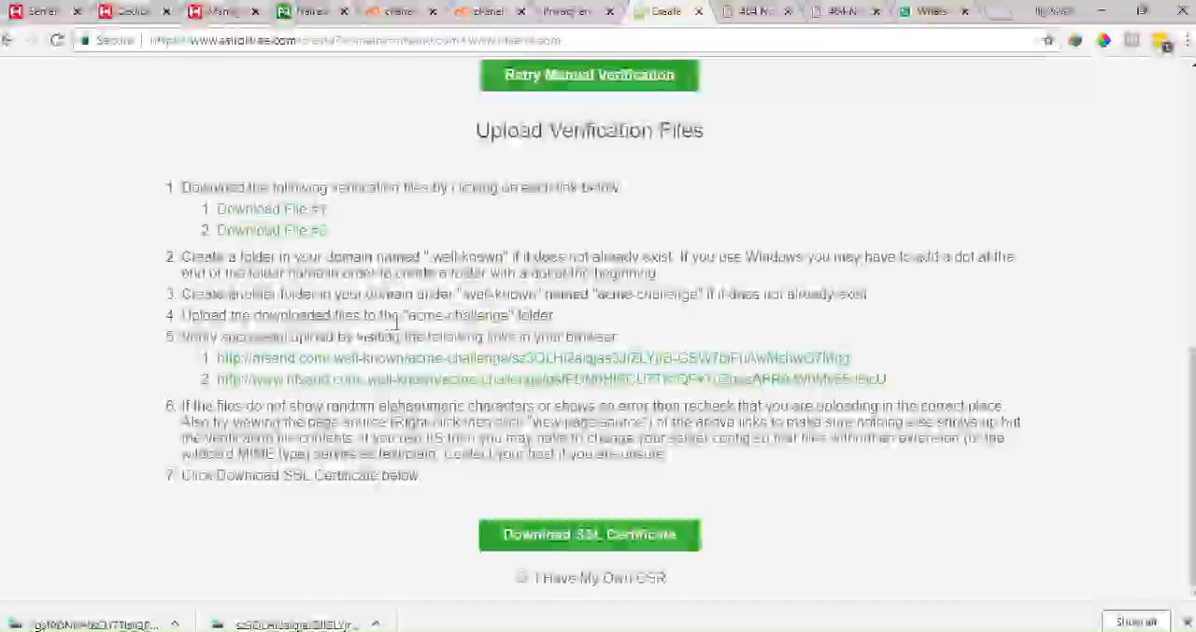
left_click_drag(472, 317, 508, 319)
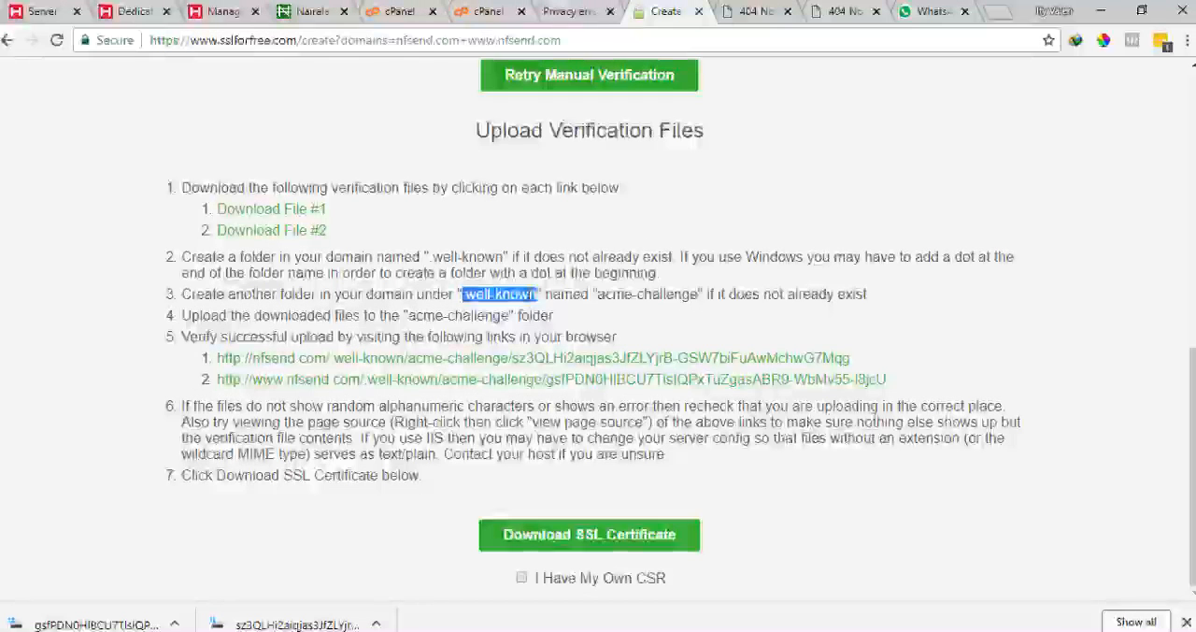
left_click(492, 15)
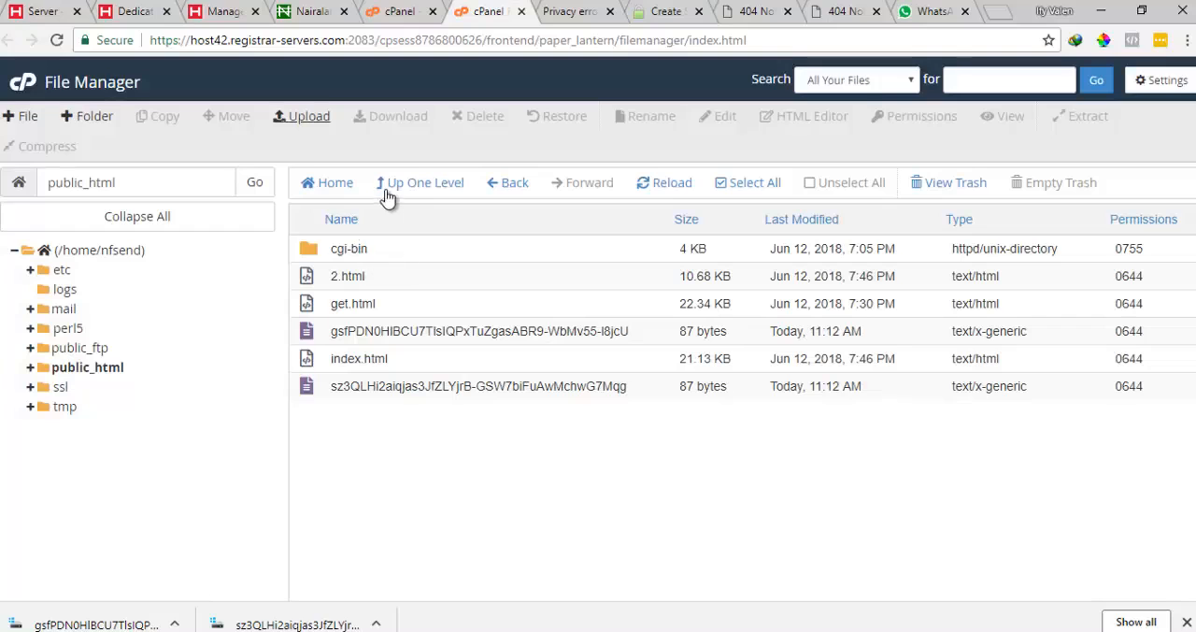
left_click(95, 119)
type("well-known")
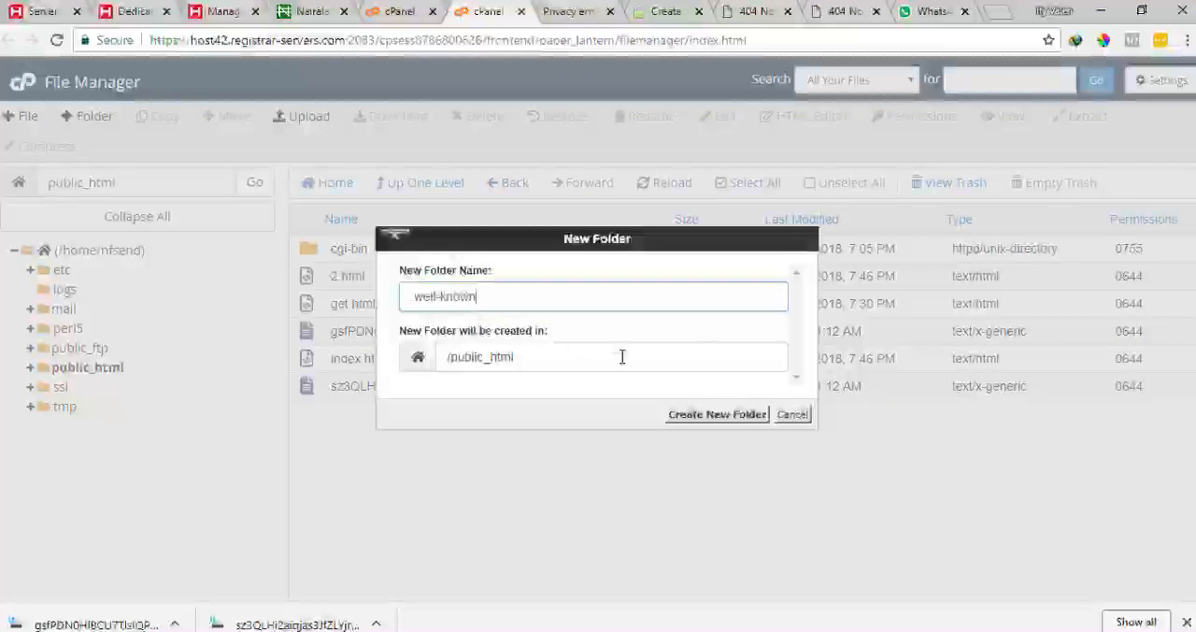
left_click(711, 417)
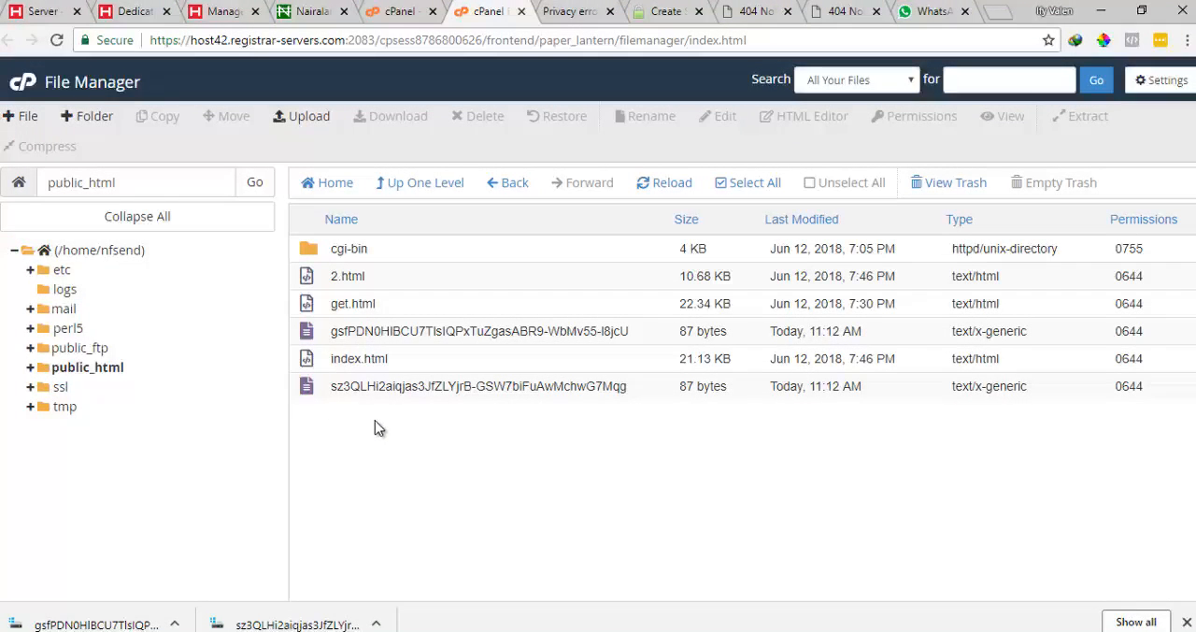
Reopen File Manager from the cPanel home page and enter the public_html folder
left_click(398, 12)
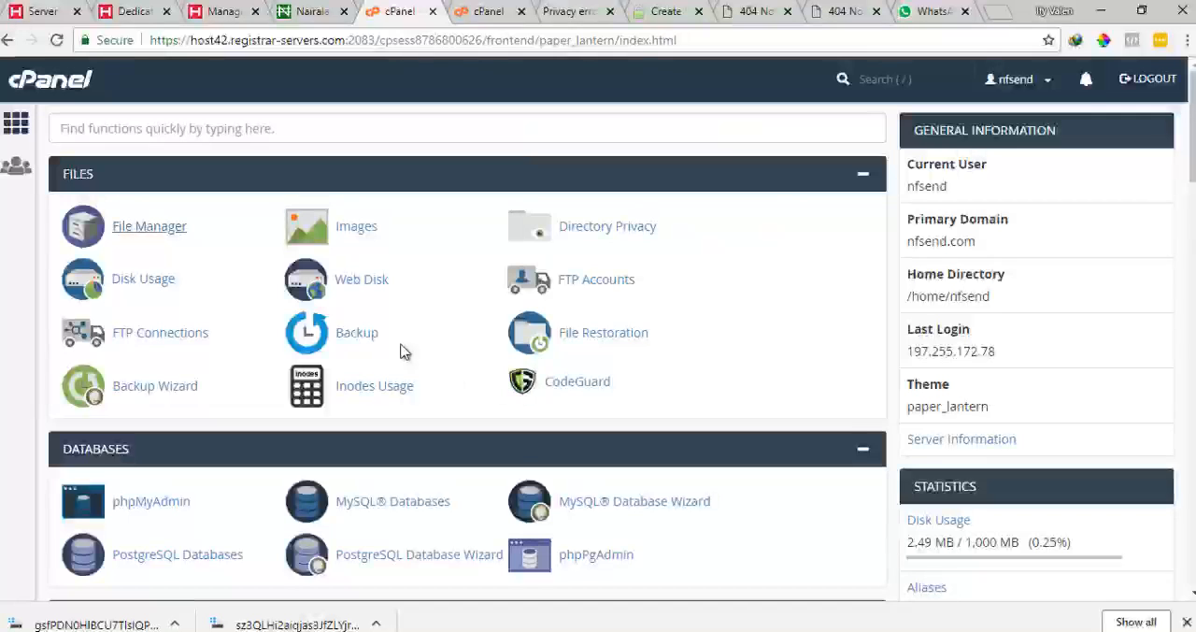
left_click(157, 233)
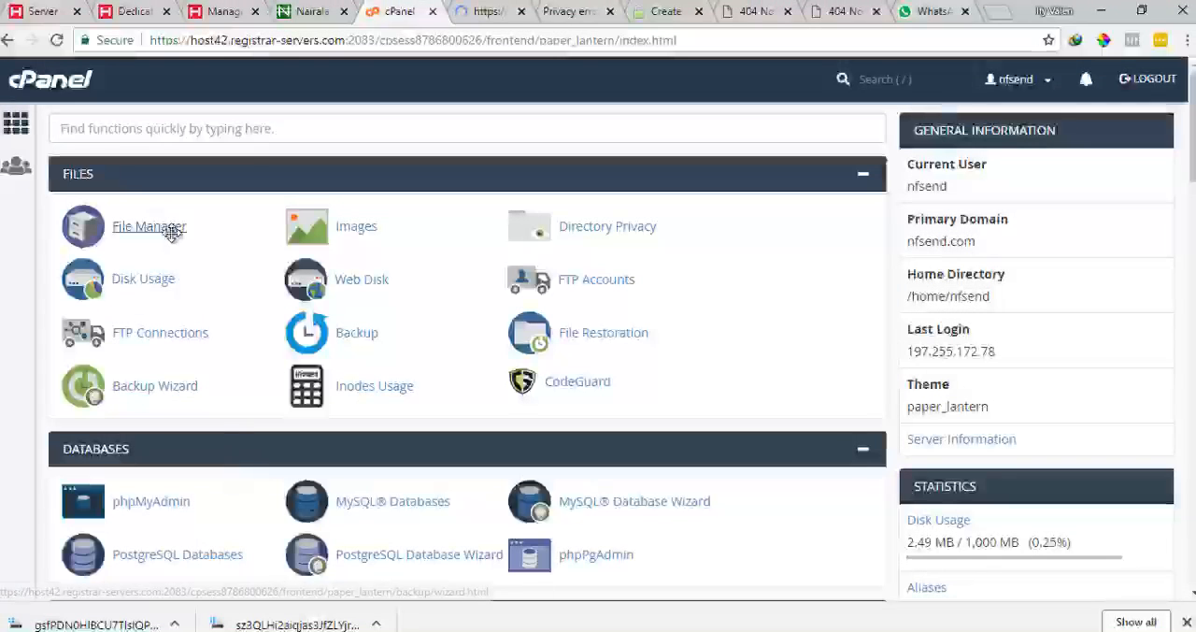
left_click(495, 14)
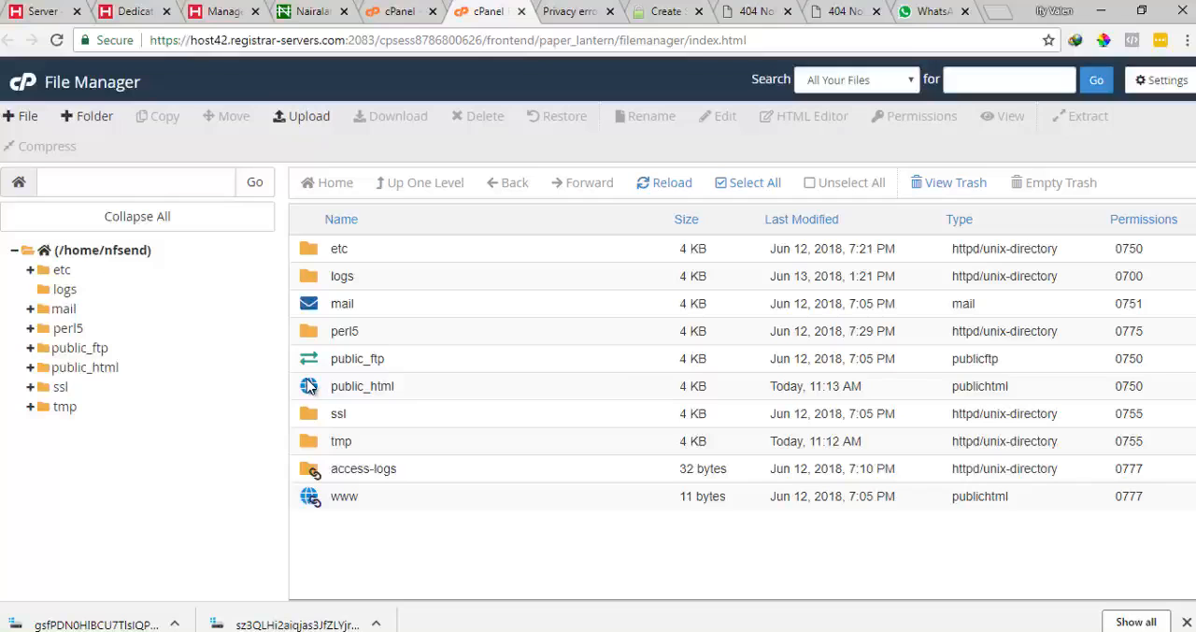
double_click(309, 386)
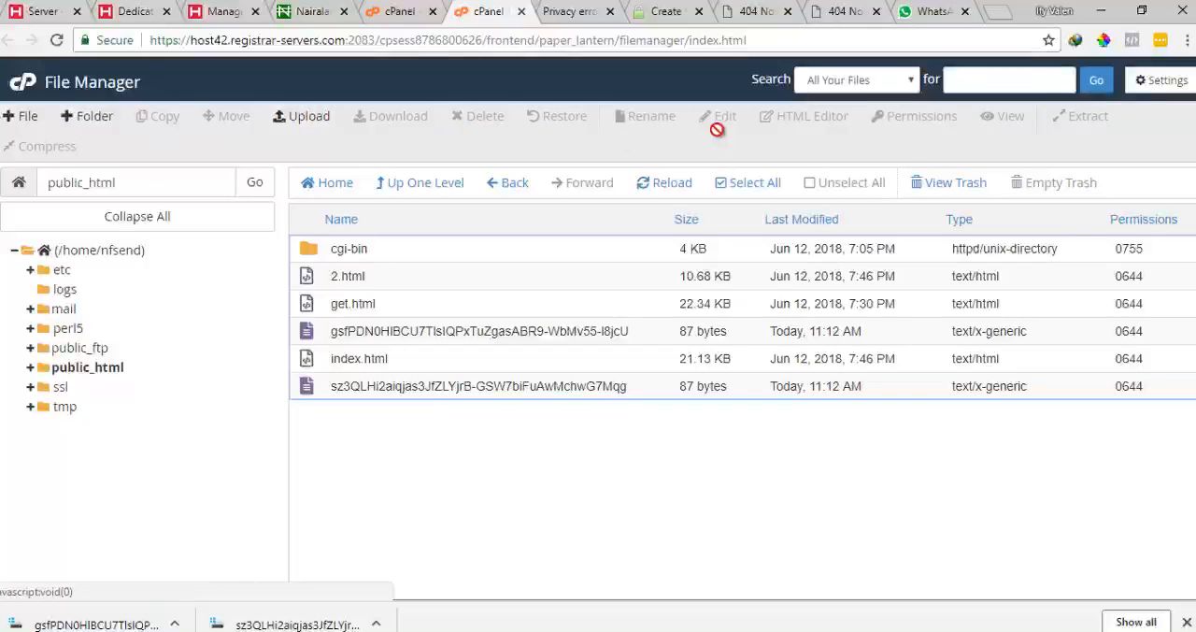
Turn on Show Hidden Files (dotfiles) in the File Manager preferences and save
left_click(1162, 81)
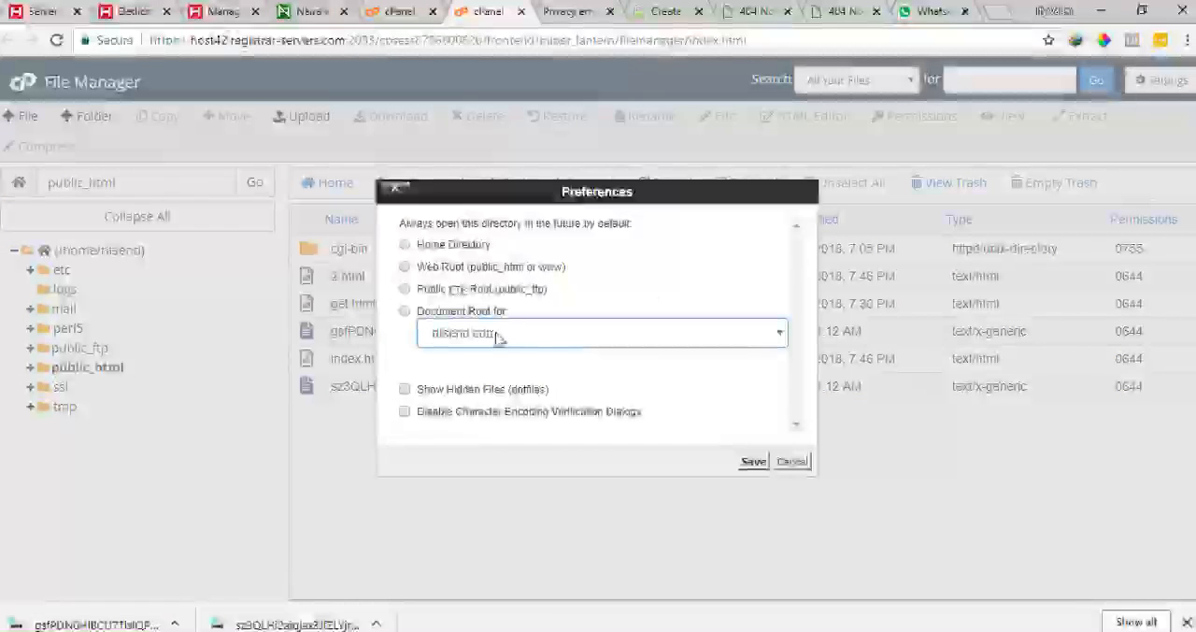
left_click(404, 390)
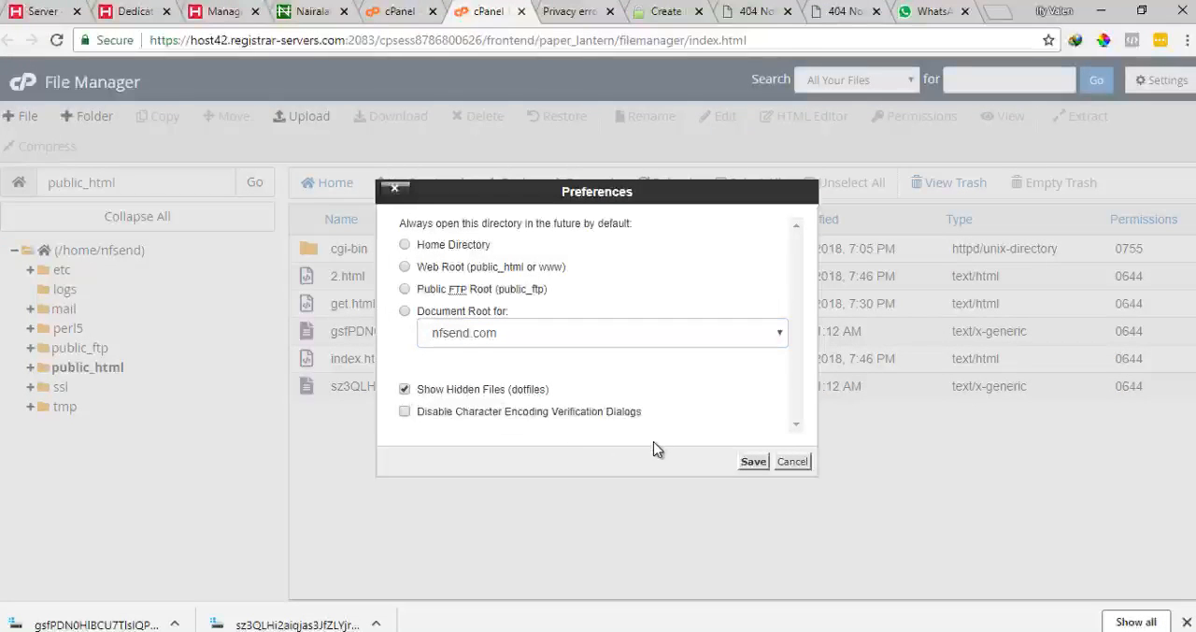
left_click(753, 461)
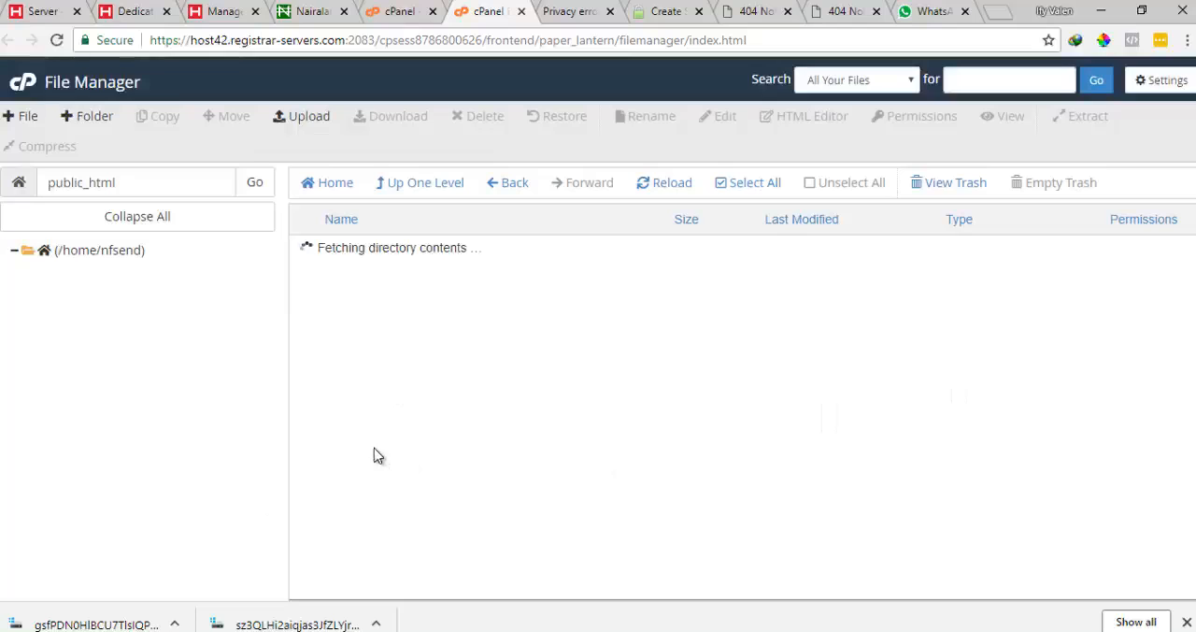
Open the .well-known folder and create a folder named acme-challenge inside it, copying the name from the instructions
left_click(315, 254)
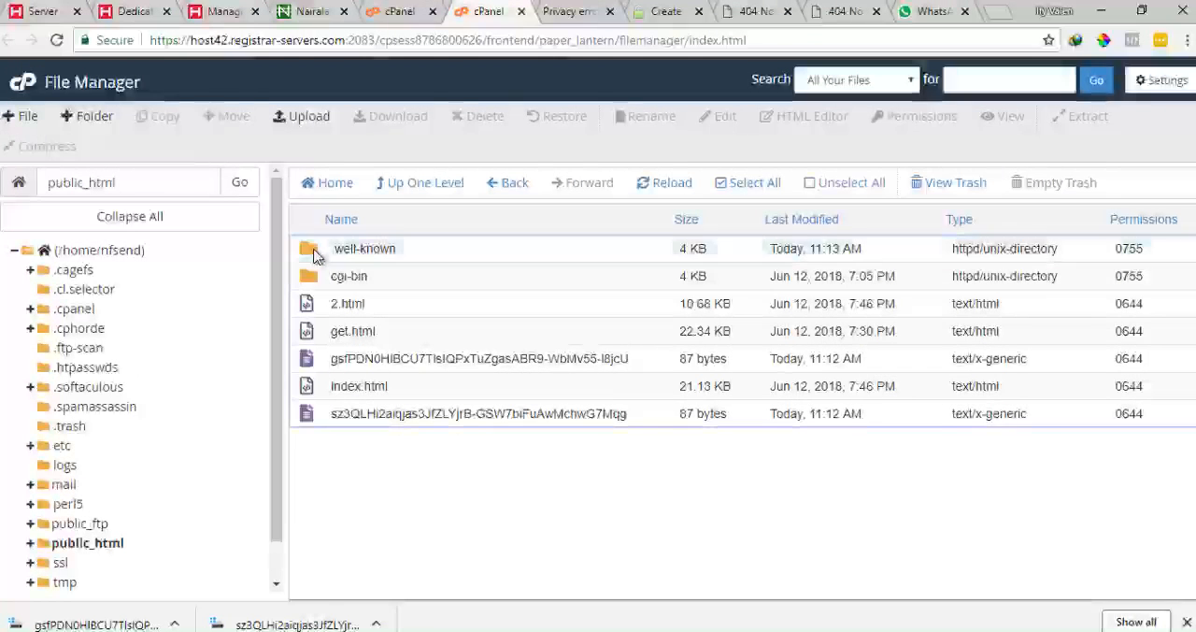
double_click(315, 255)
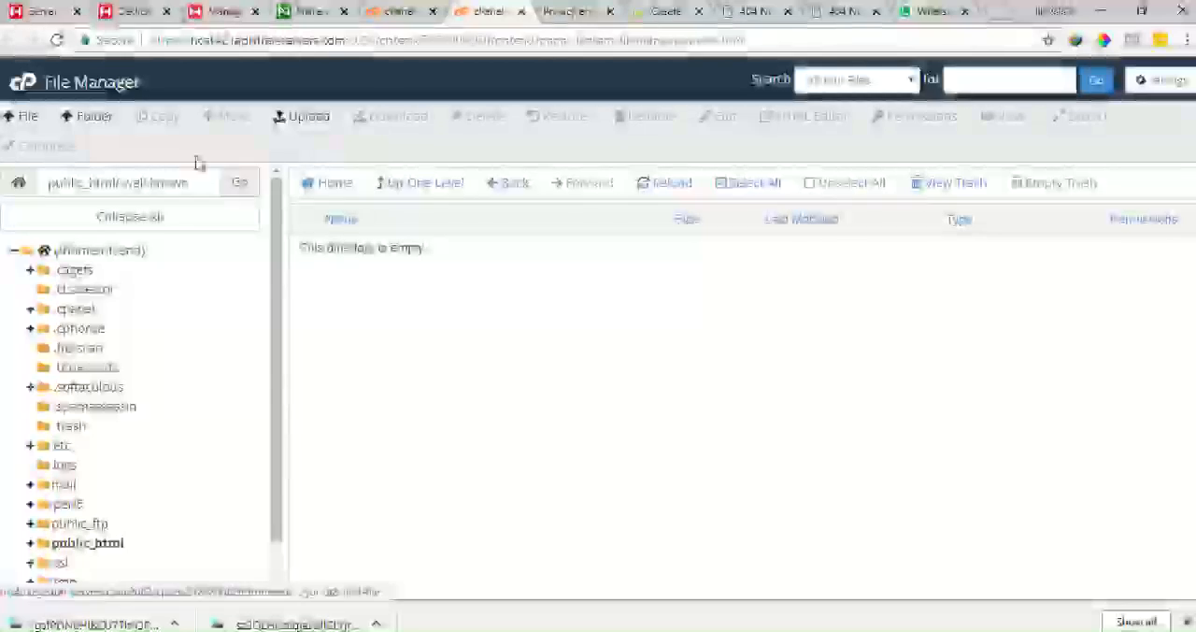
left_click(93, 118)
left_click(666, 11)
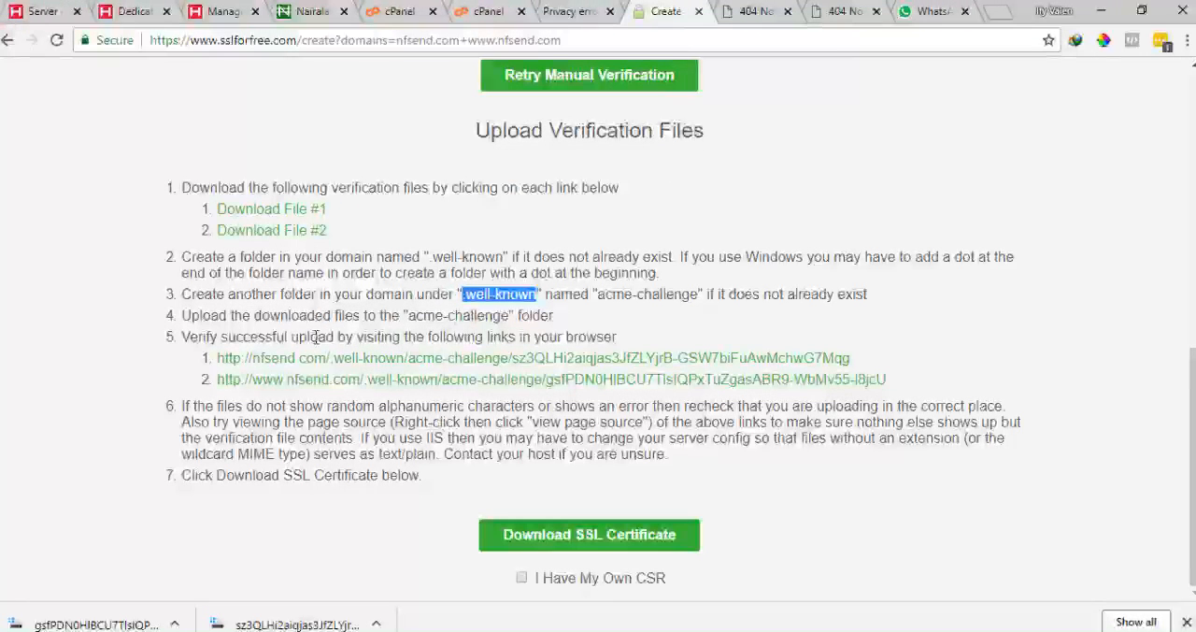
left_click(416, 319)
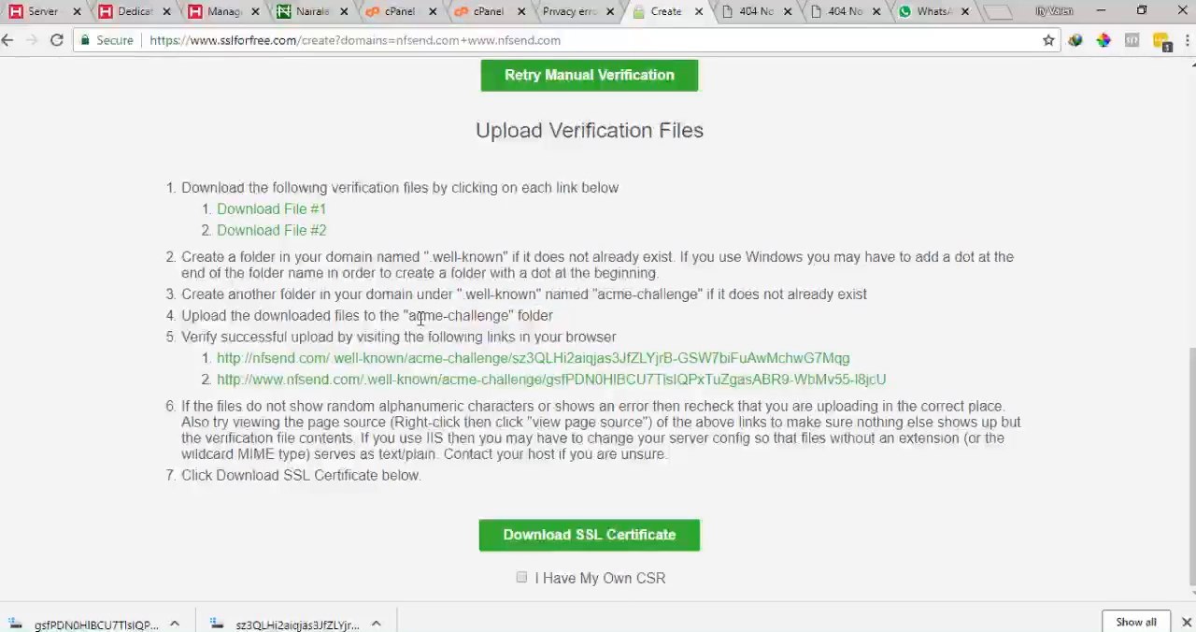
left_click_drag(446, 318, 481, 319)
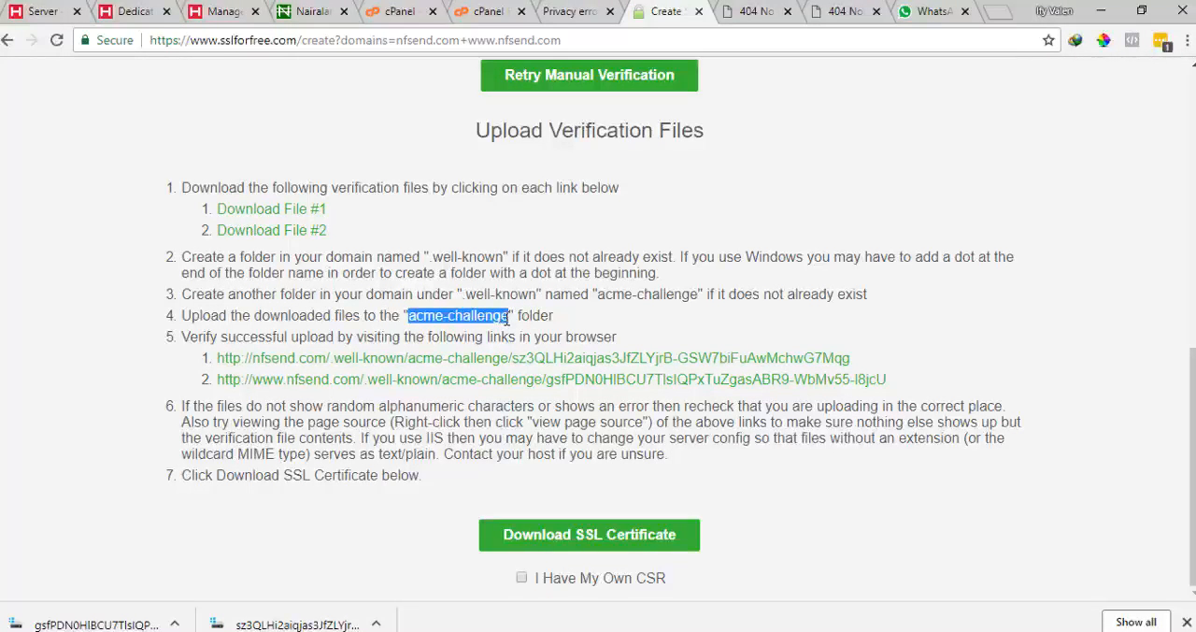
left_click(587, 8)
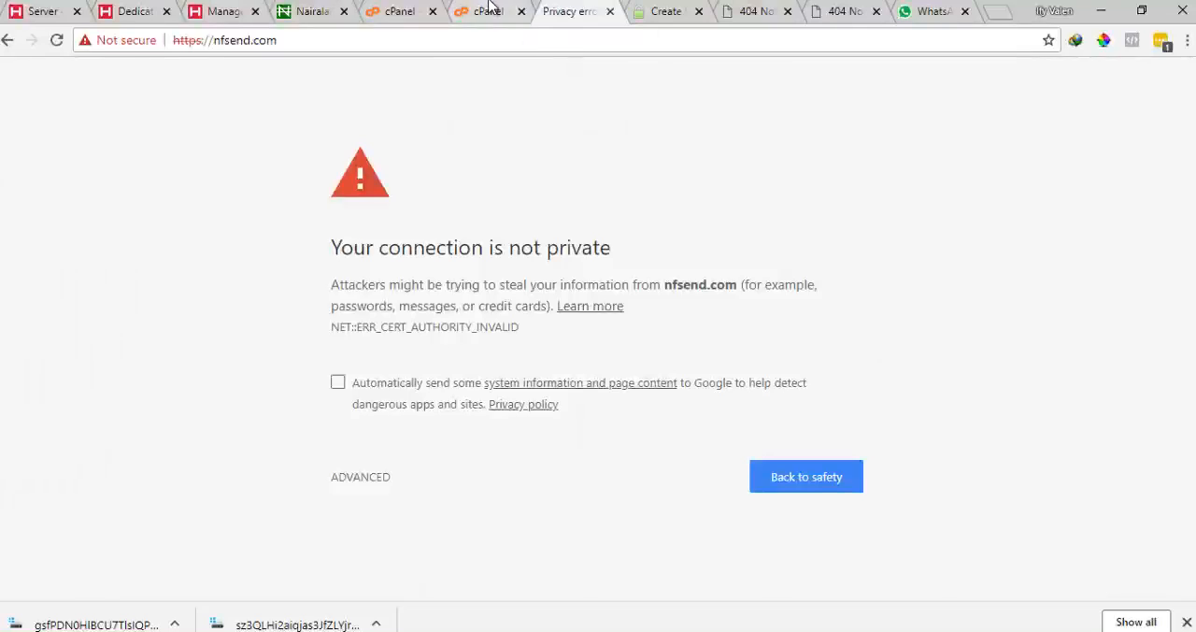
left_click(488, 11)
type("acme-challenge")
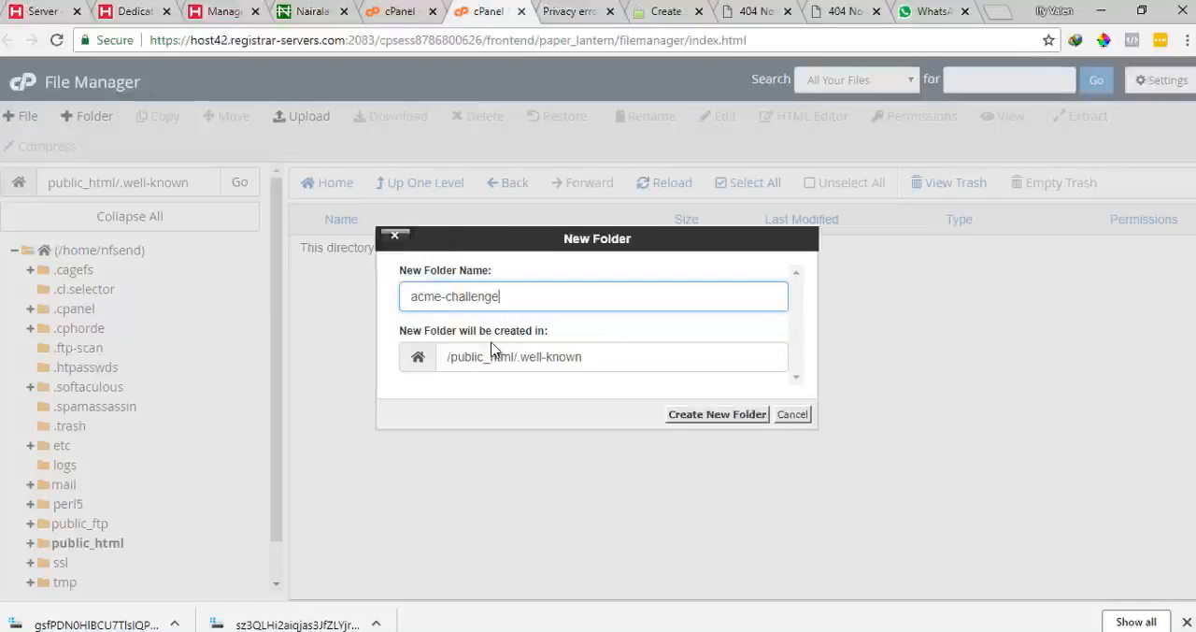
left_click(718, 418)
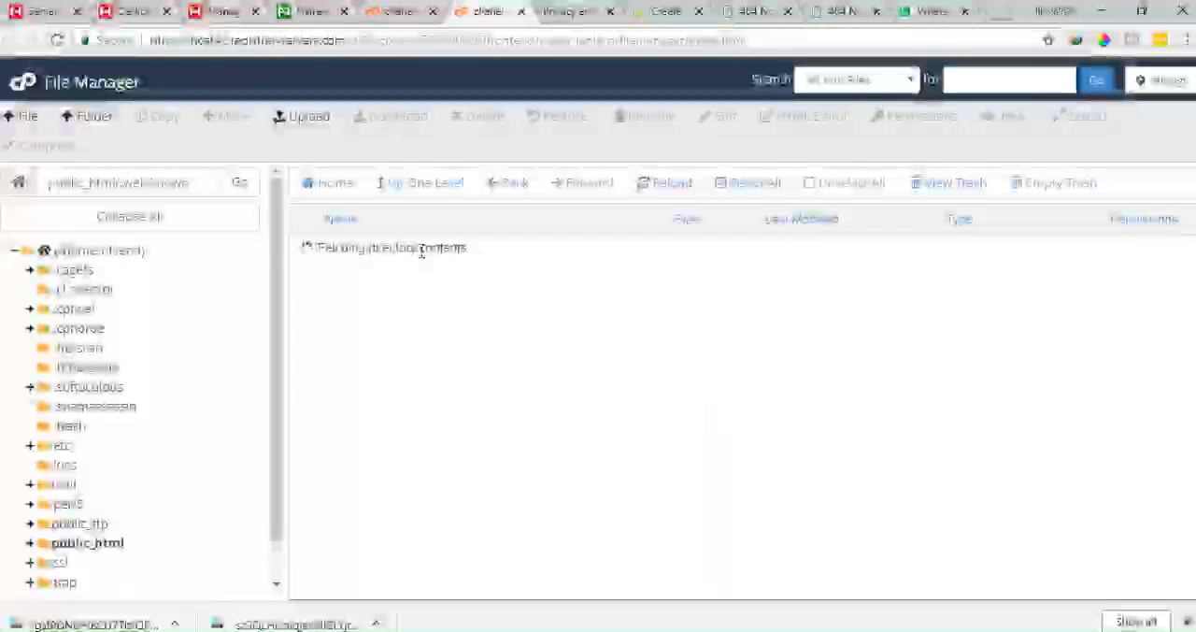
Open acme-challenge and upload the gsfPDN0… verification file from Downloads into it
double_click(314, 248)
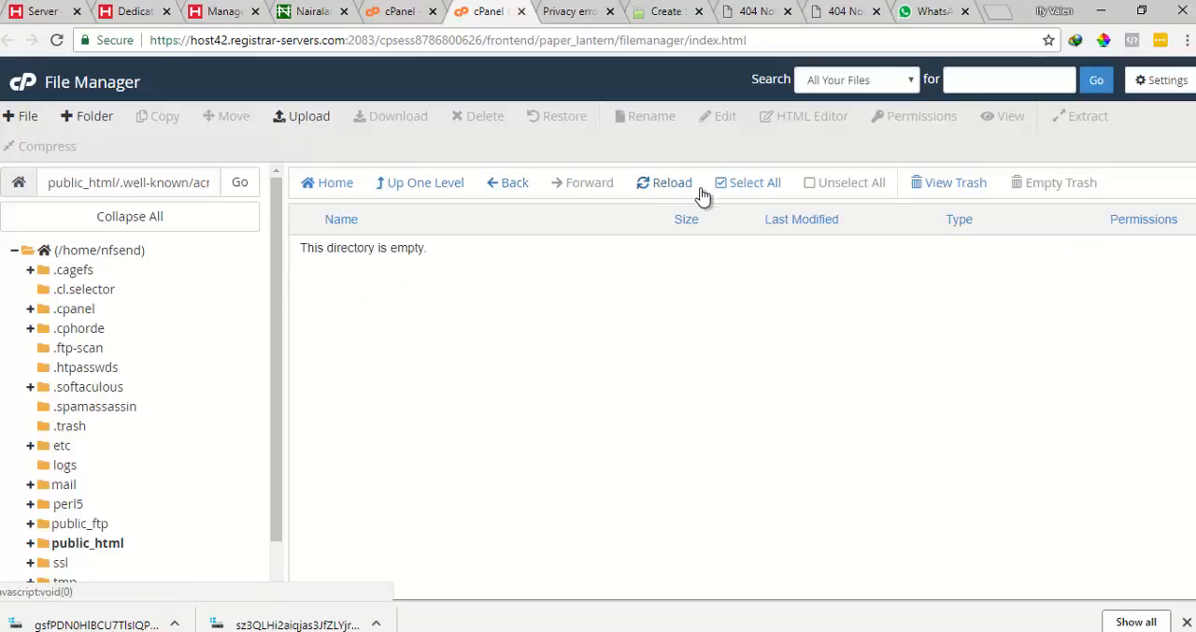
left_click(316, 118)
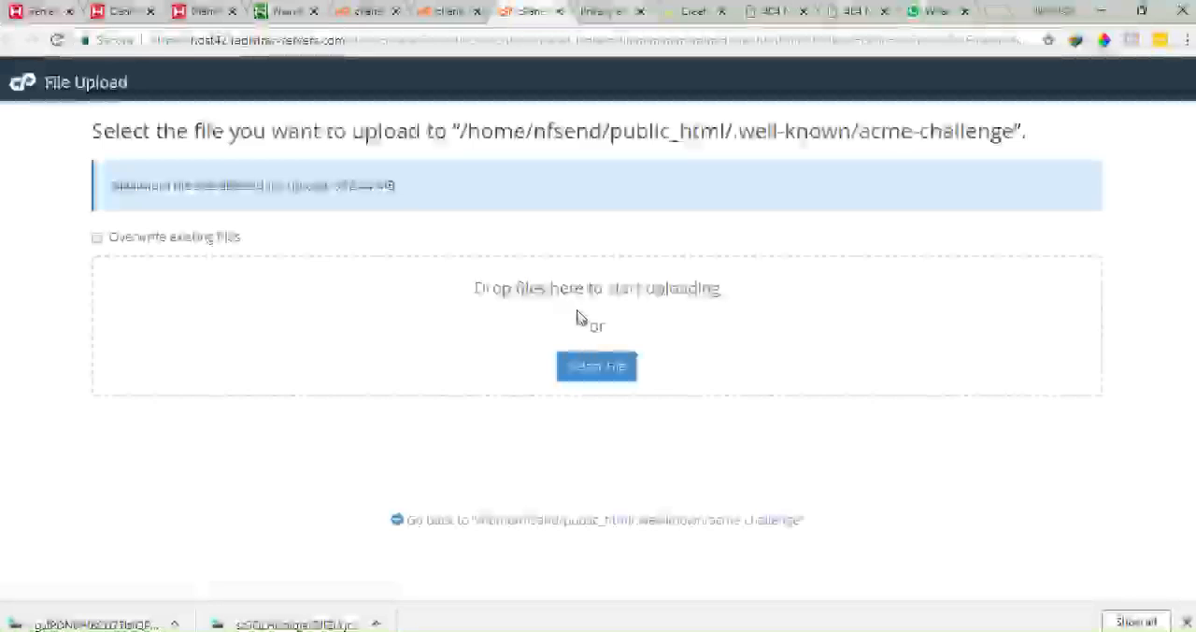
left_click(587, 369)
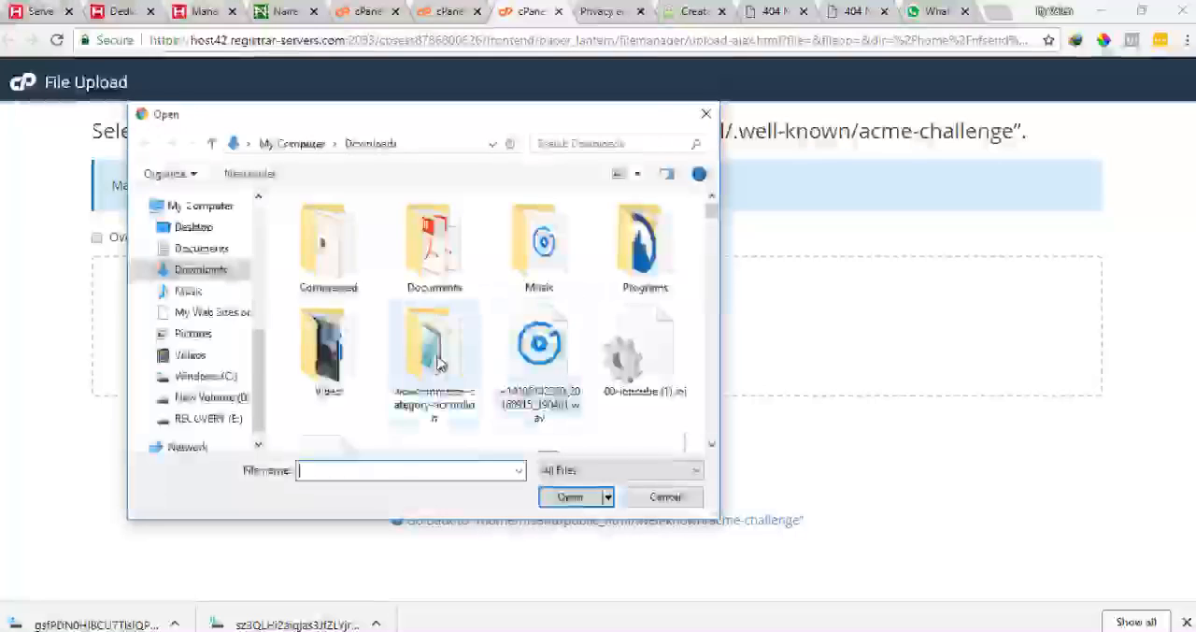
key("g")
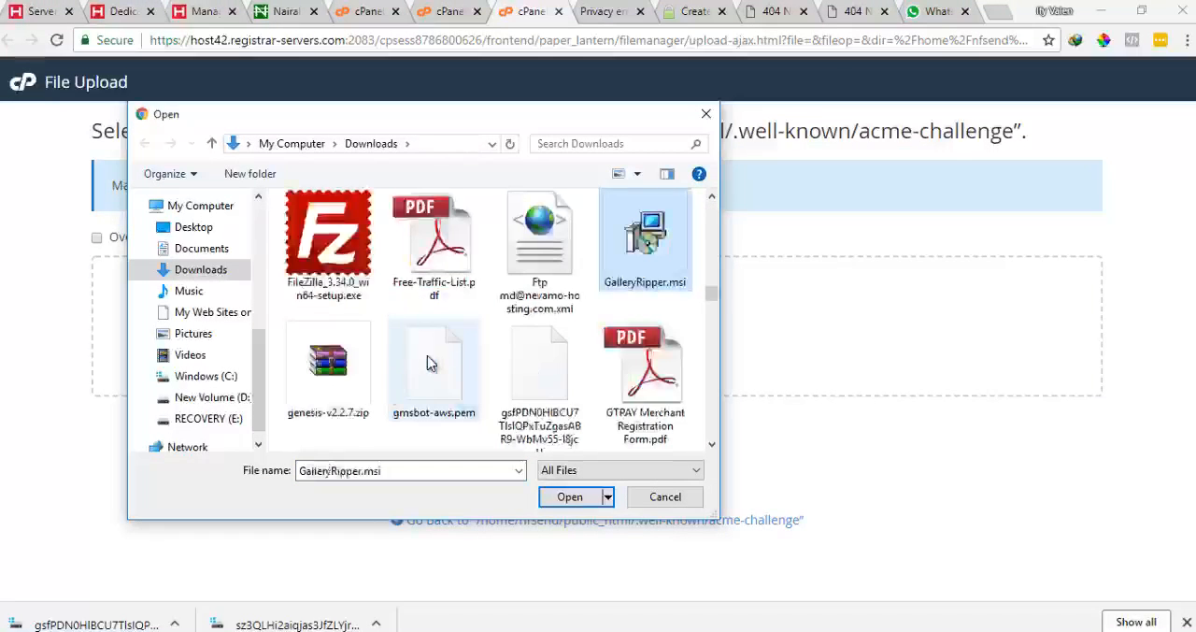
double_click(521, 367)
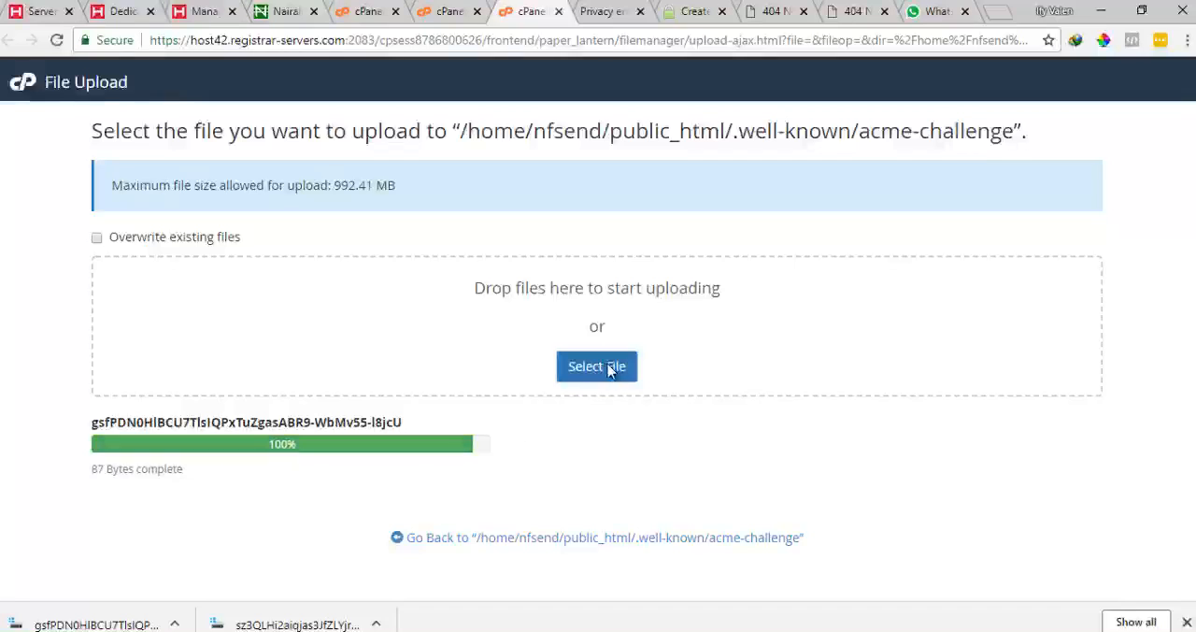
Upload the sz3QLHi2… verification file into acme-challenge as well and go back to the folder
left_click(608, 367)
left_click(329, 355)
key("s")
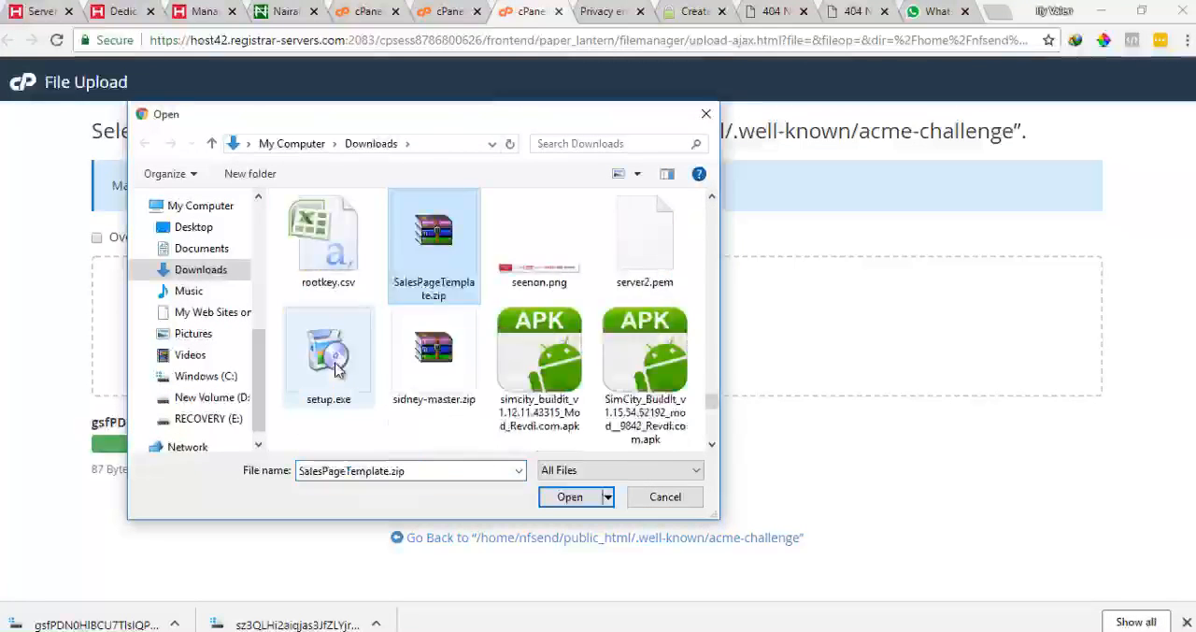
key("z")
double_click(338, 293)
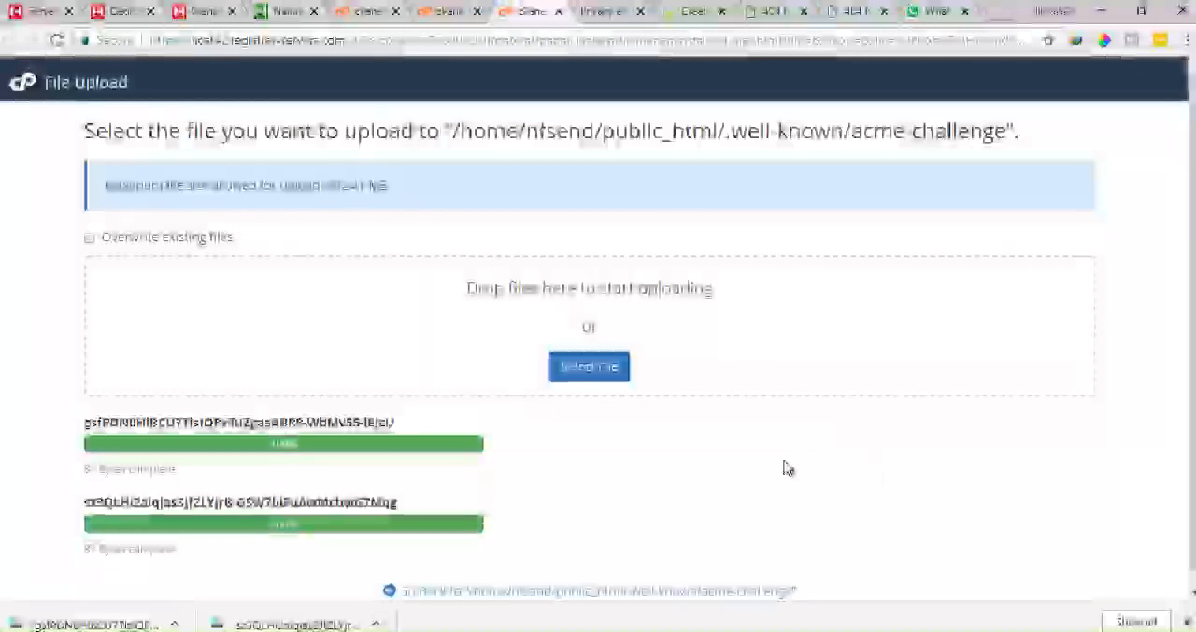
scroll(785, 467, "down", 1)
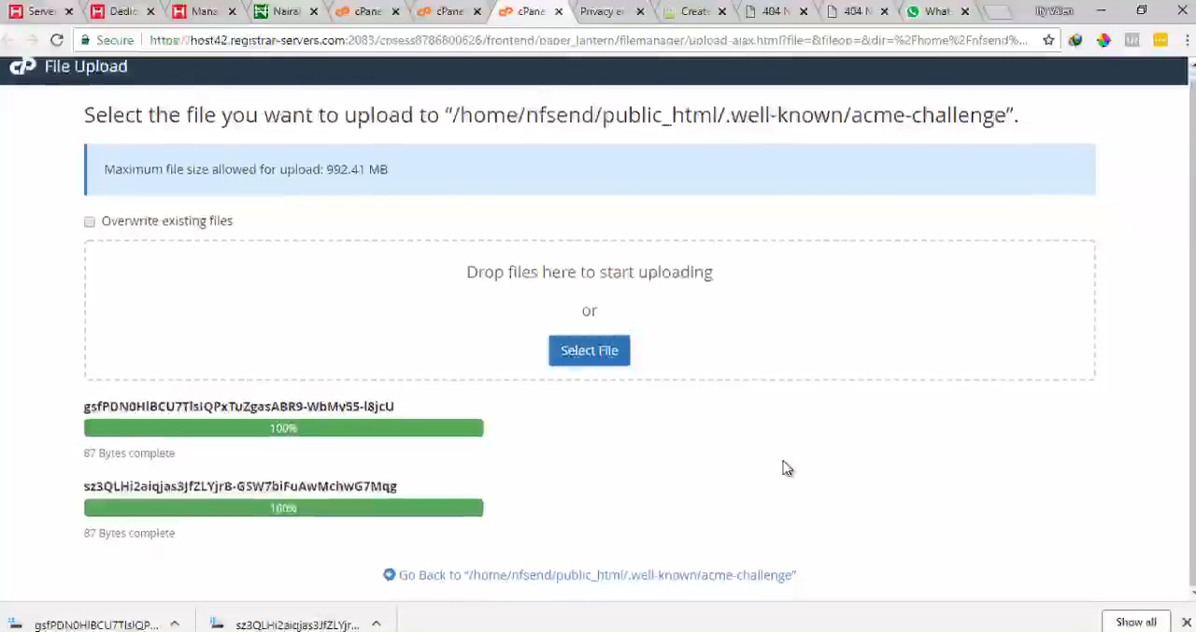
left_click(634, 575)
Reload both verification URL tabs to check that the files are served
left_click(759, 11)
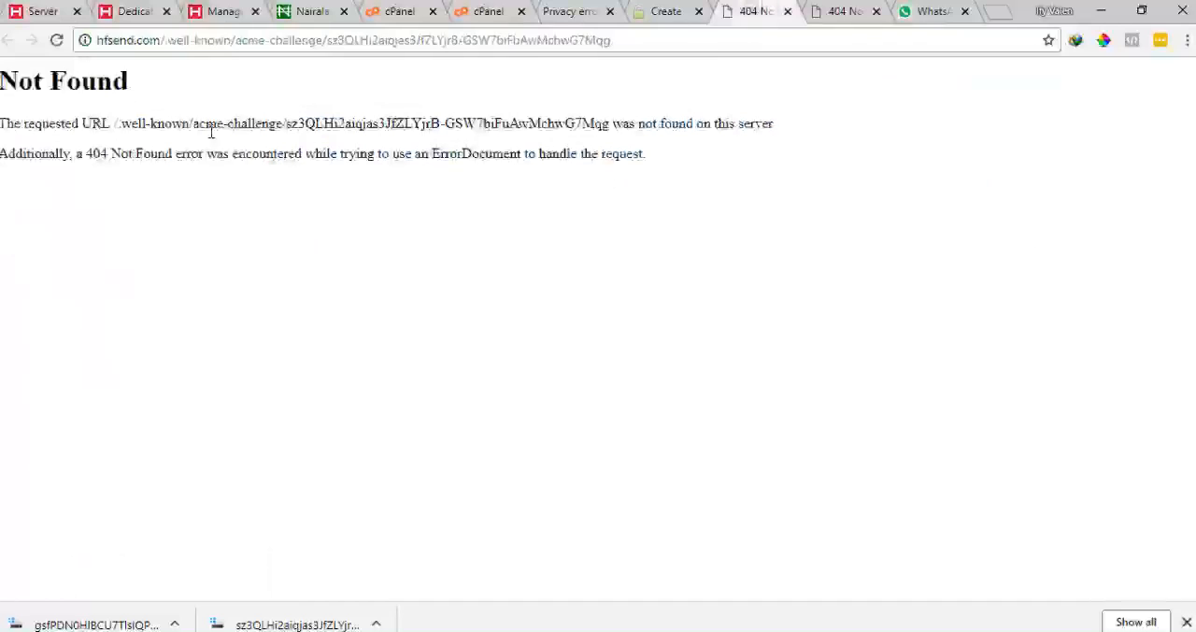
left_click(58, 42)
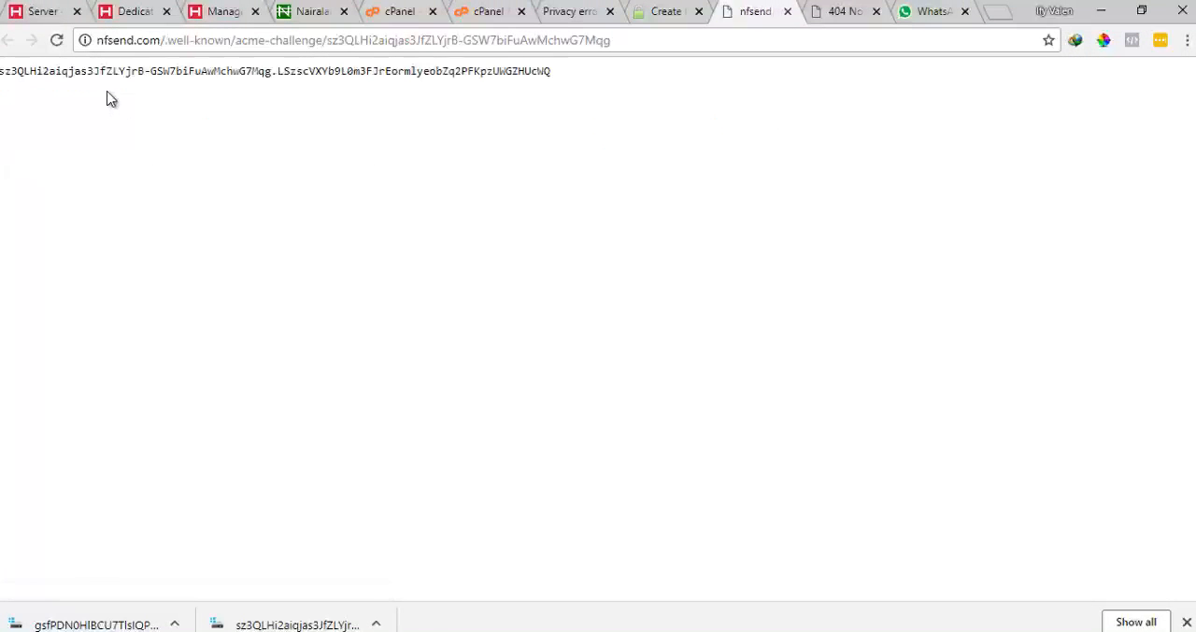
left_click(842, 11)
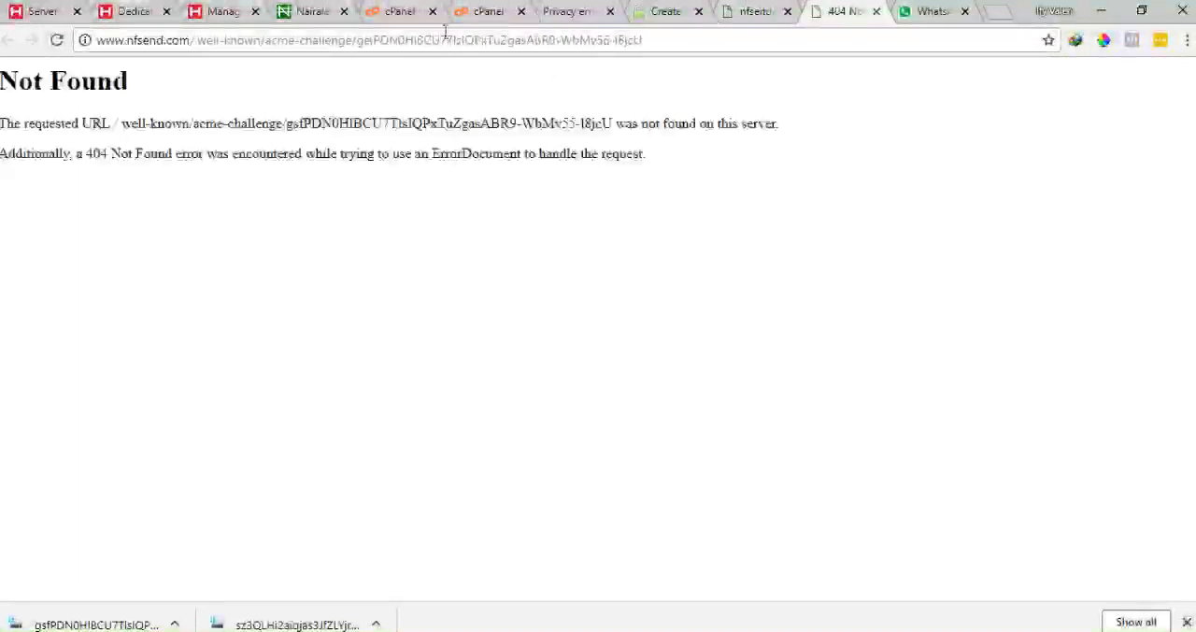
left_click(56, 41)
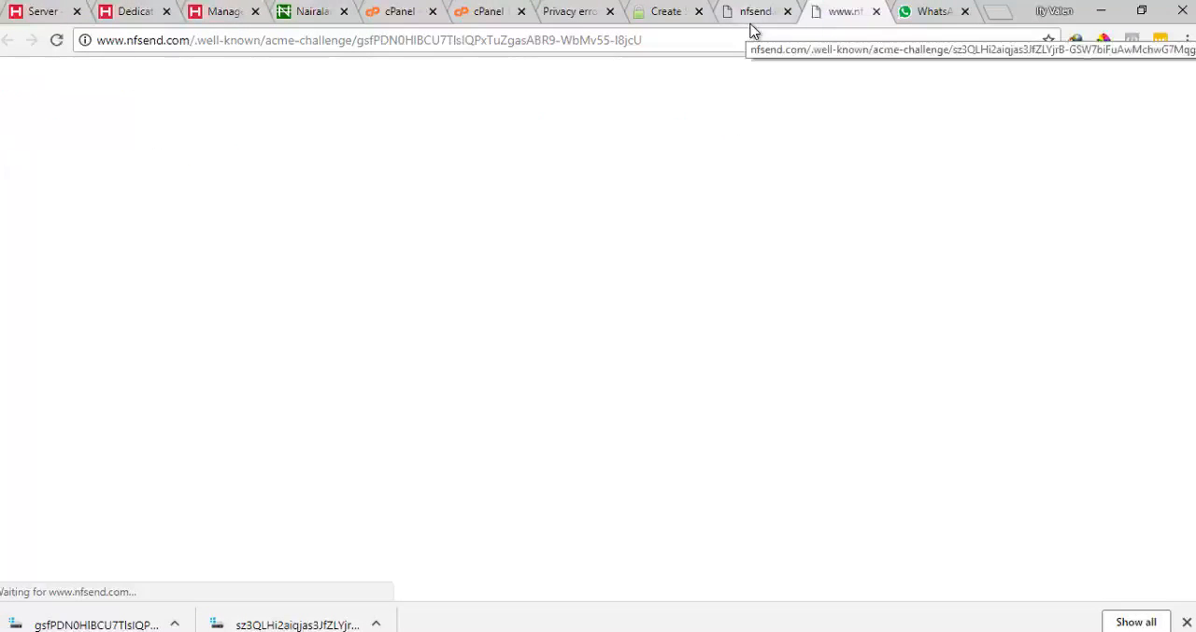
Close both verification URL tabs and return to the SSL For Free instructions page
left_click(788, 11)
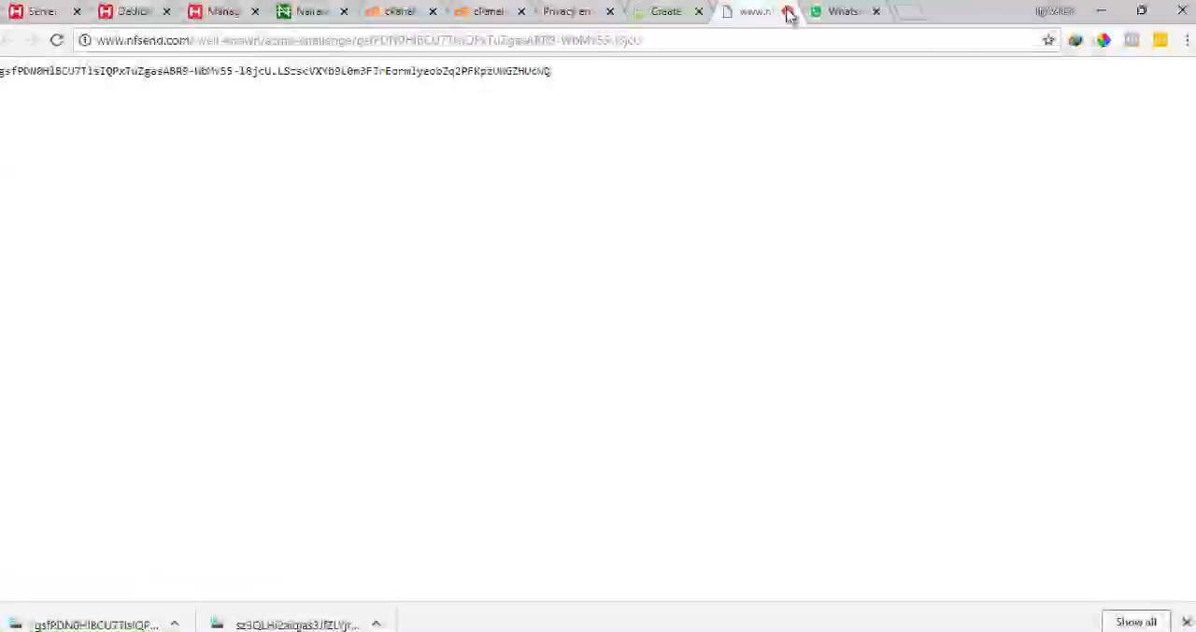
key("ctrl+w")
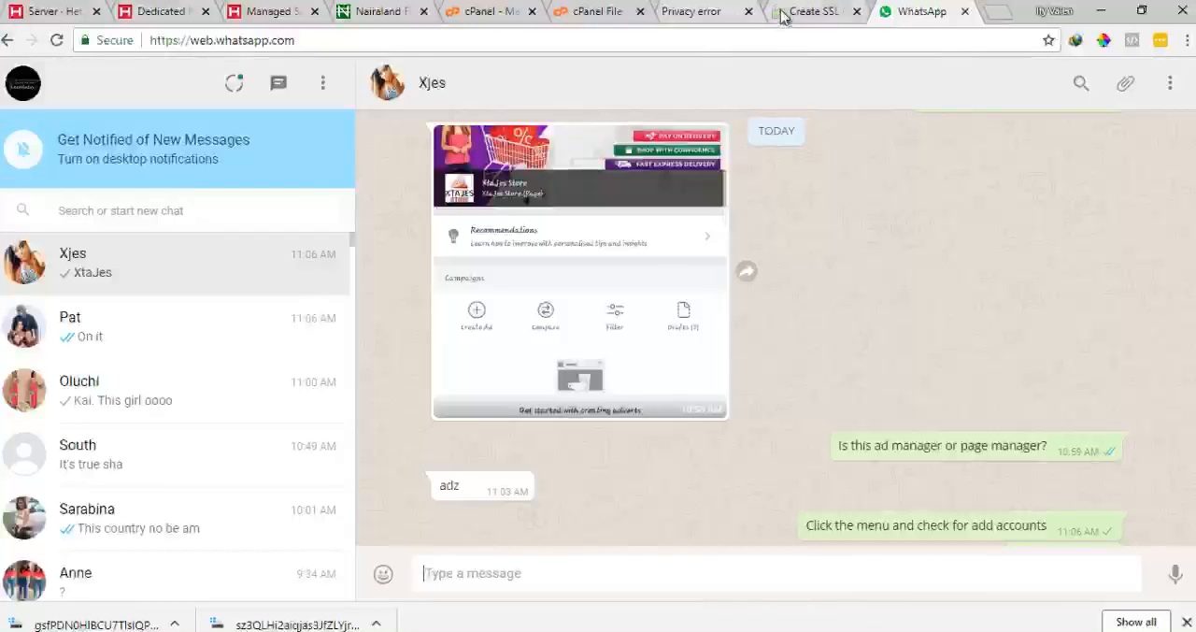
left_click(784, 14)
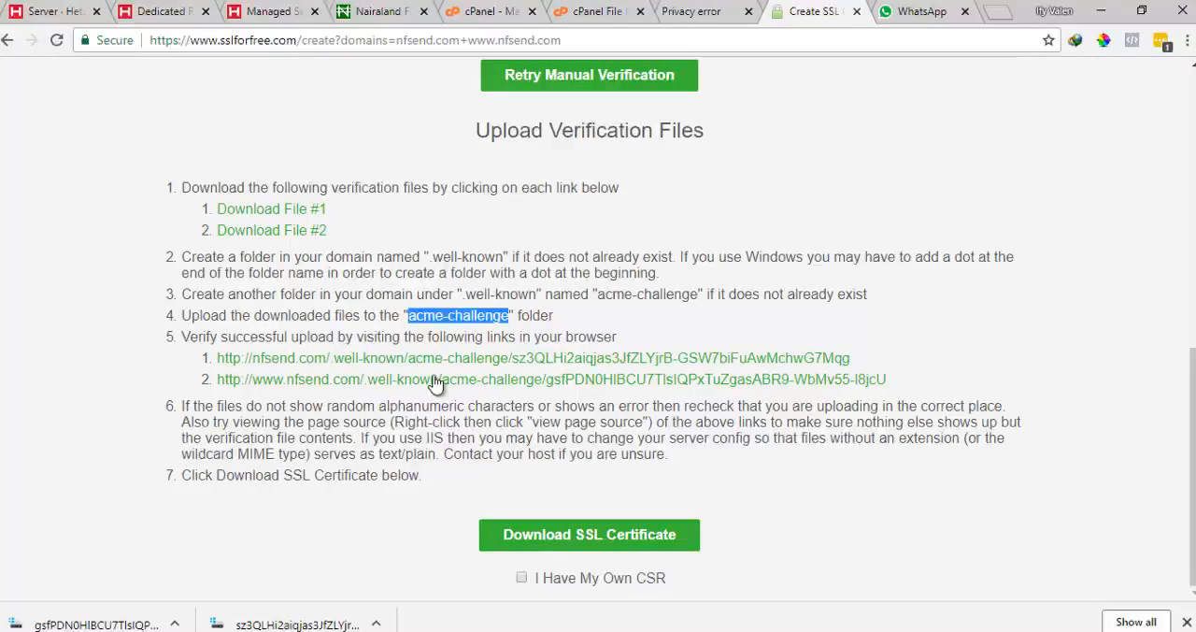
Re-read the .well-known folder instructions and look over the cPanel, File Manager settings and site tabs
left_click_drag(443, 455, 450, 454)
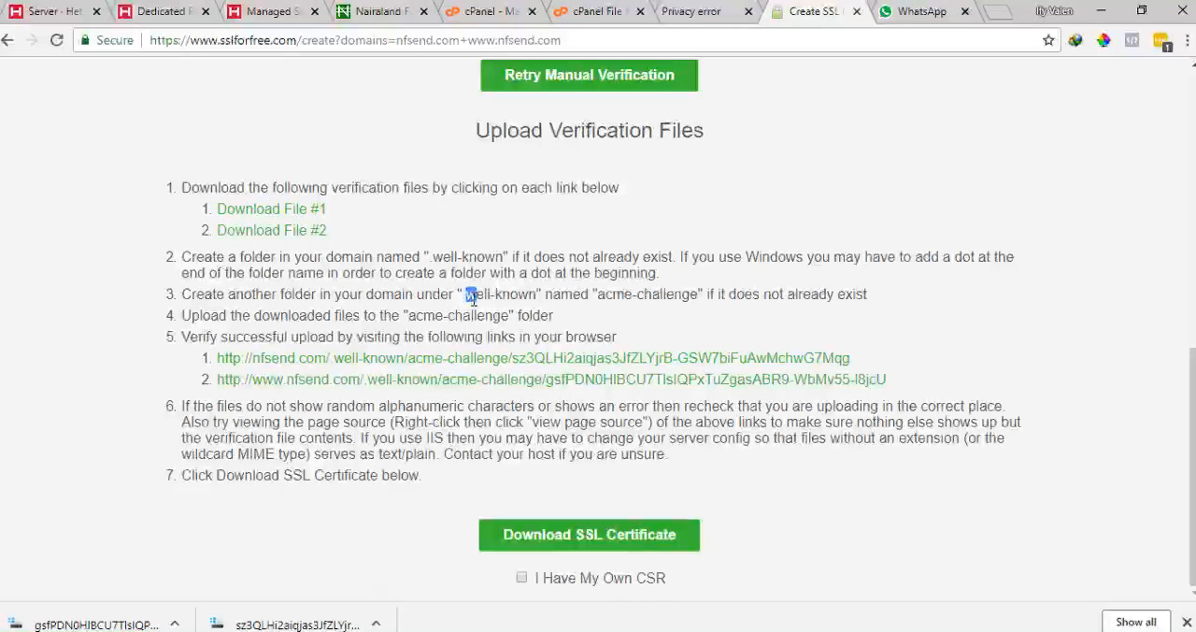
left_click_drag(465, 297, 521, 297)
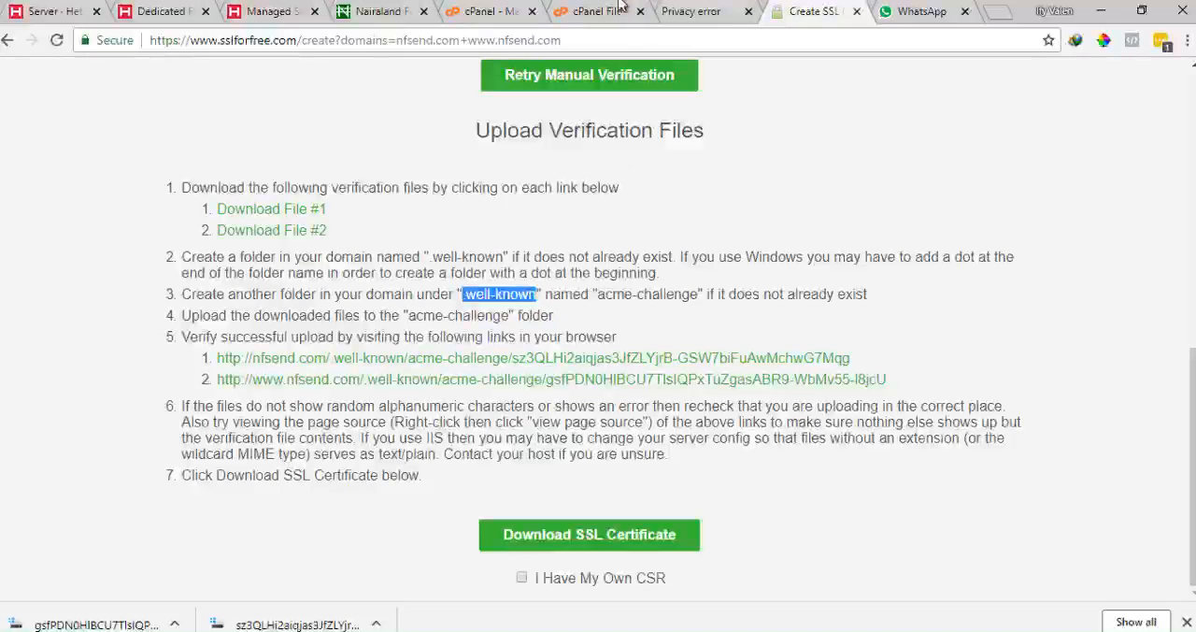
left_click(495, 9)
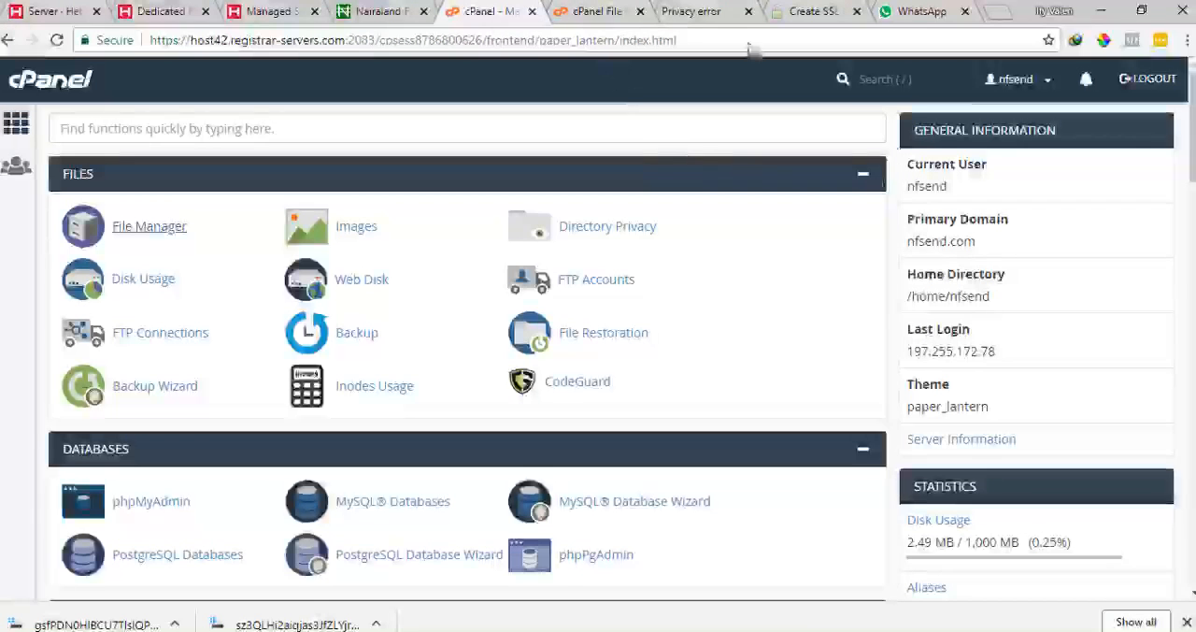
left_click(597, 9)
left_click(1141, 83)
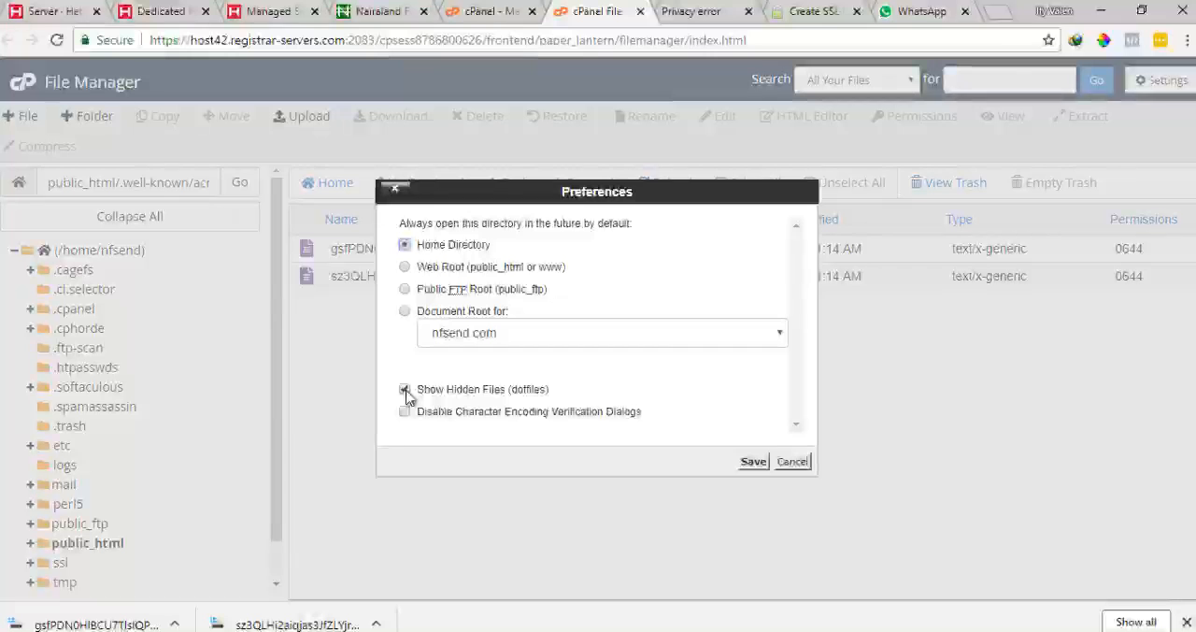
left_click(793, 464)
left_click(736, 15)
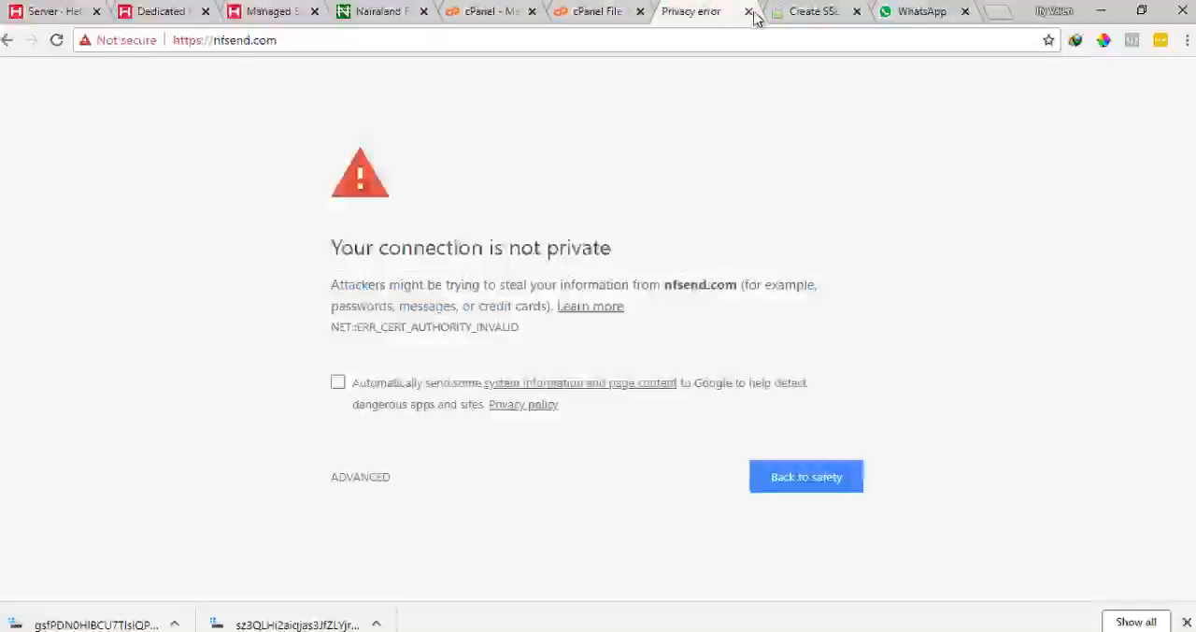
left_click(810, 11)
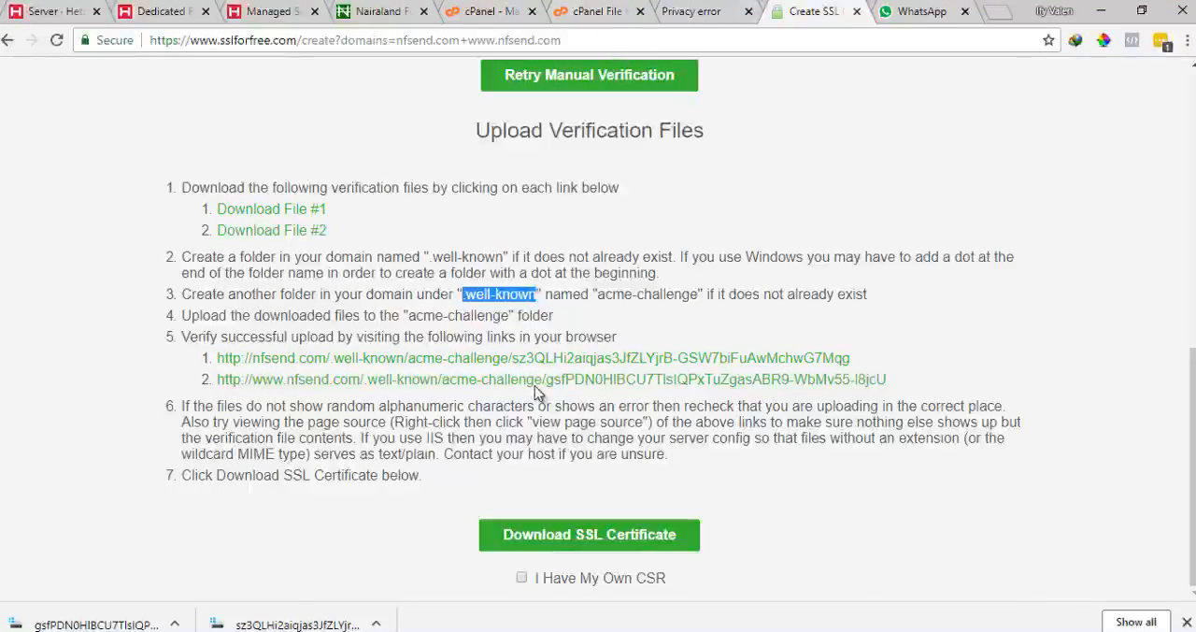
Open both verification links from the instructions in new tabs and view the first one
right_click(535, 360)
left_click(580, 370)
right_click(563, 381)
left_click(617, 392)
left_click(759, 11)
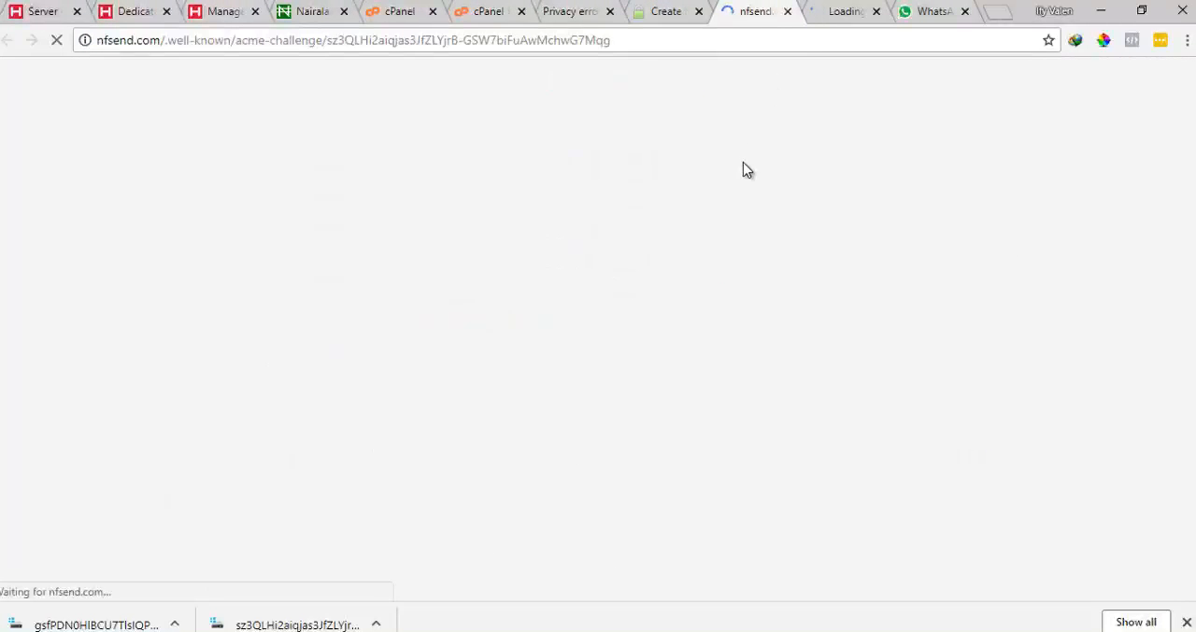
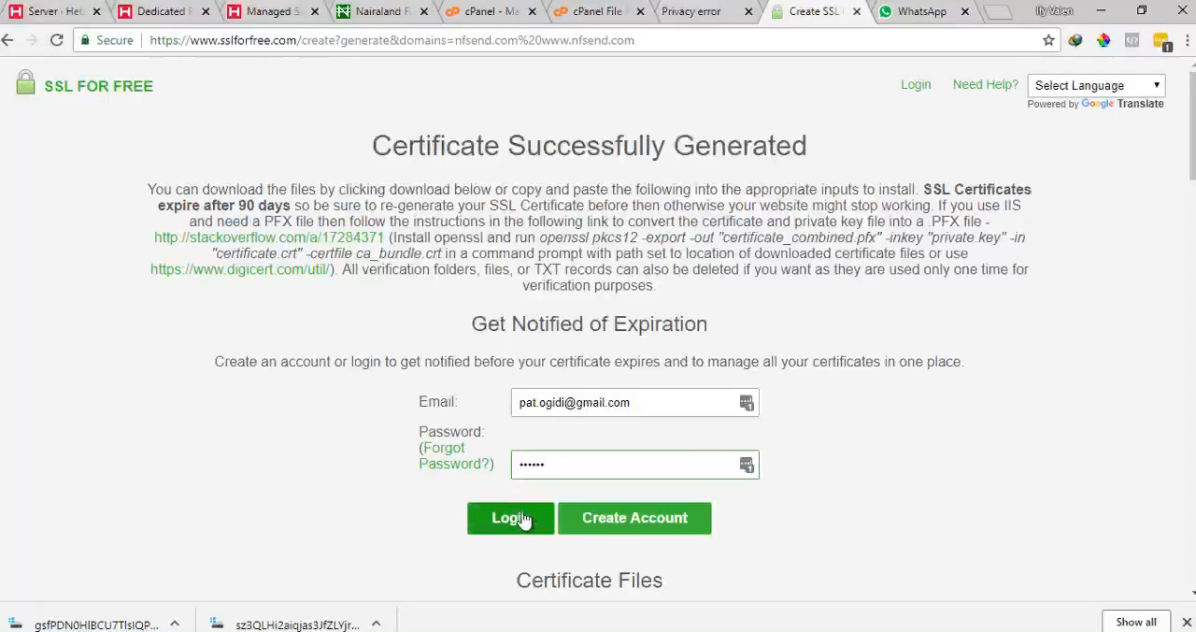
Look over the generated certificate, private key and CA bundle on the certificate results page
scroll(605, 502, "down", 3)
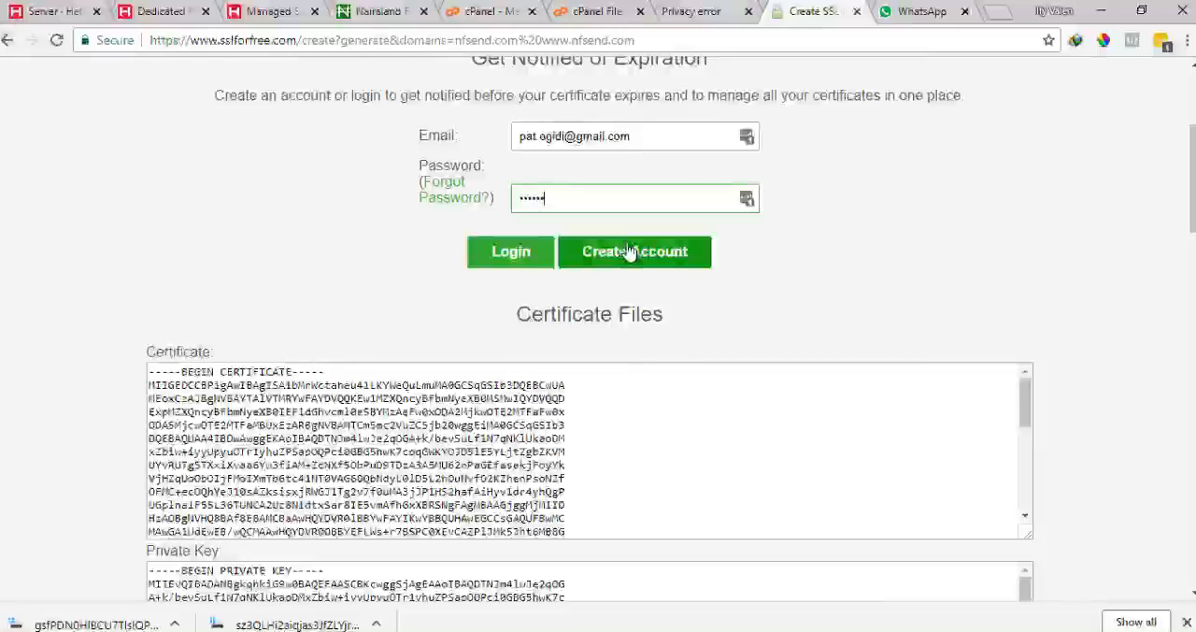
scroll(631, 251, "down", 1)
scroll(603, 203, "up", 2)
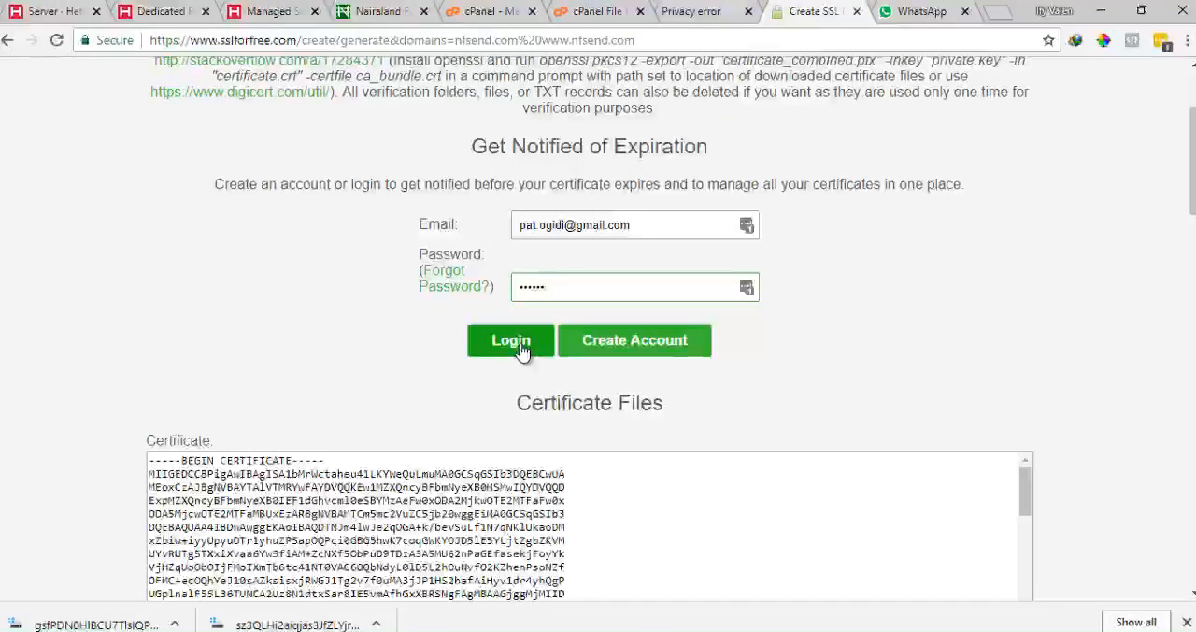
scroll(391, 349, "down", 4)
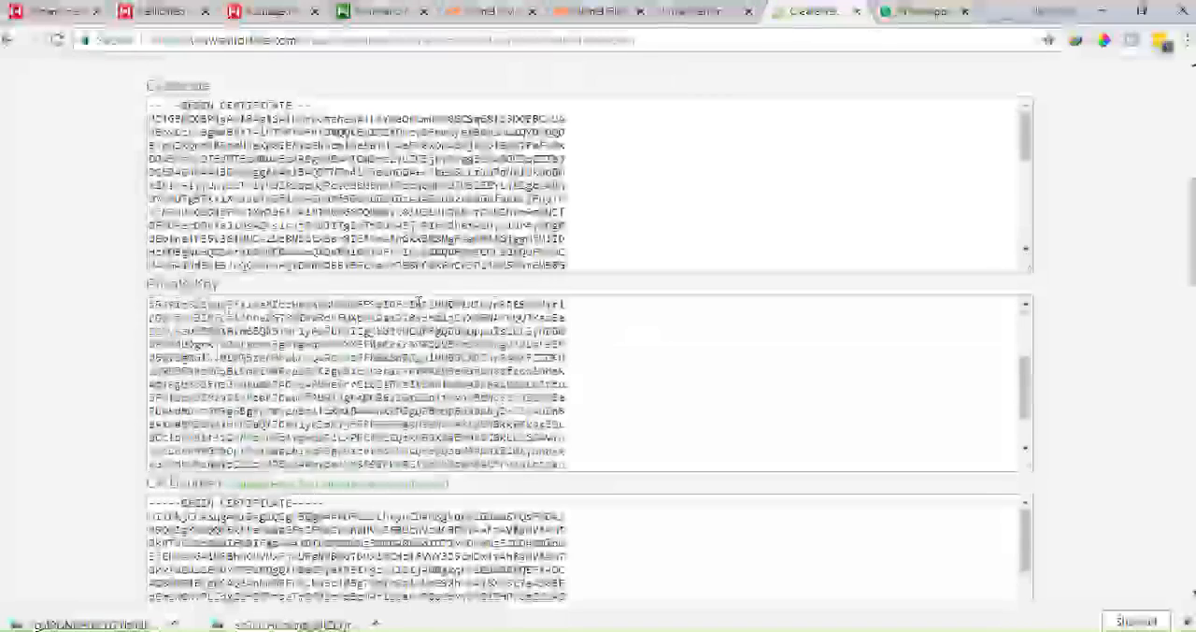
scroll(366, 224, "down", 4)
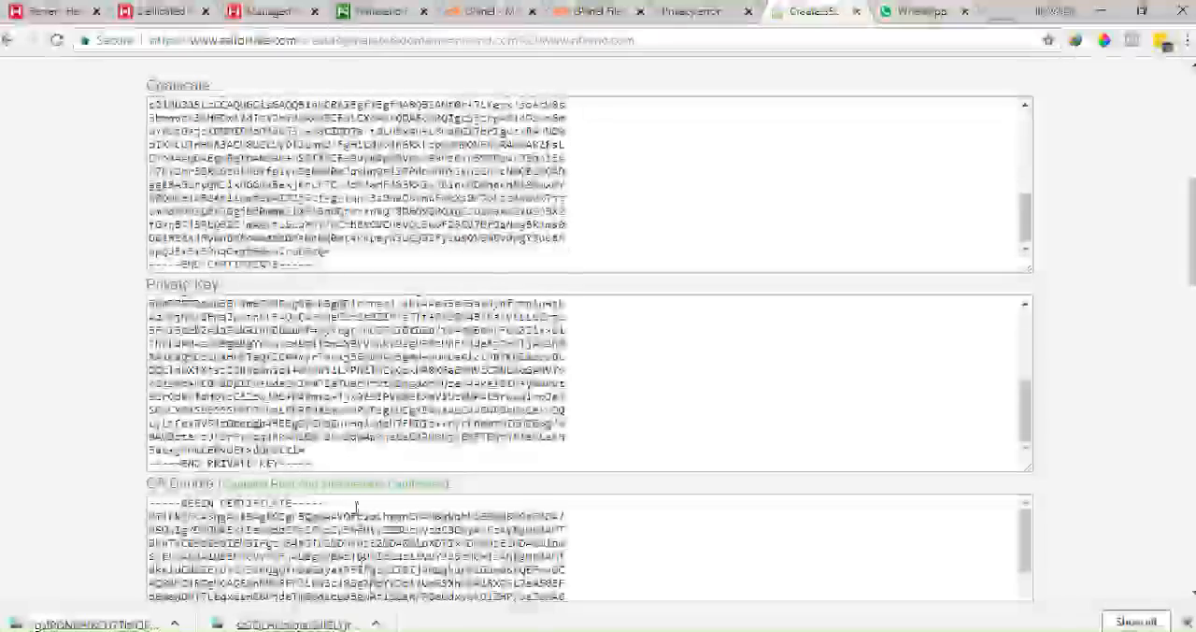
scroll(355, 507, "down", 3)
scroll(438, 351, "up", 5)
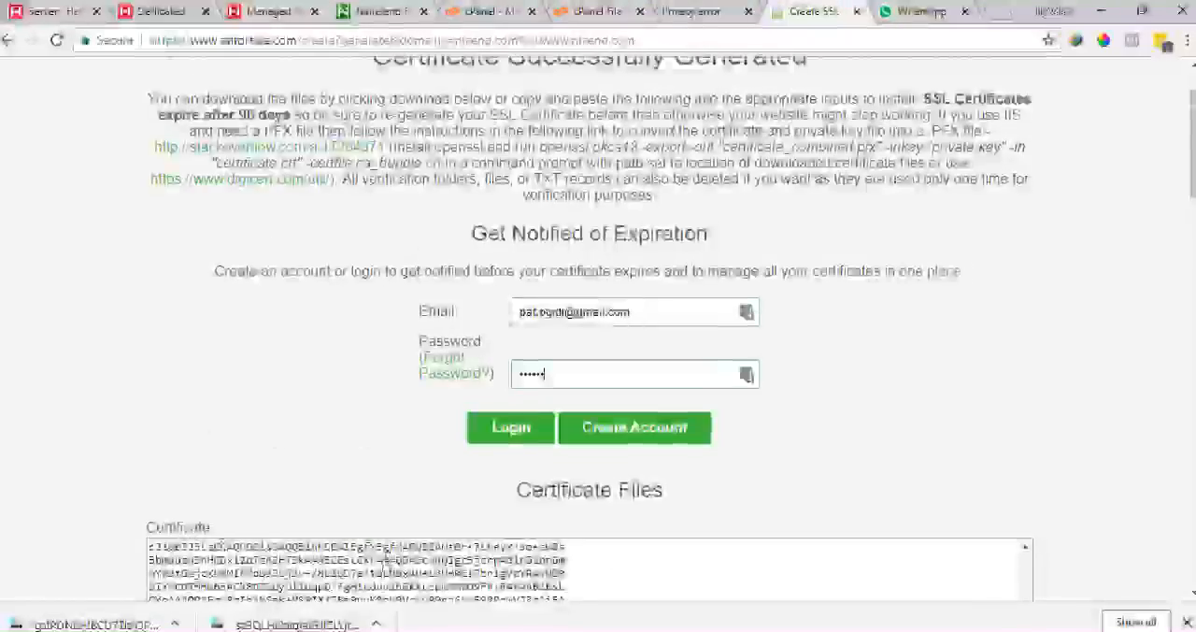
scroll(437, 349, "down", 6)
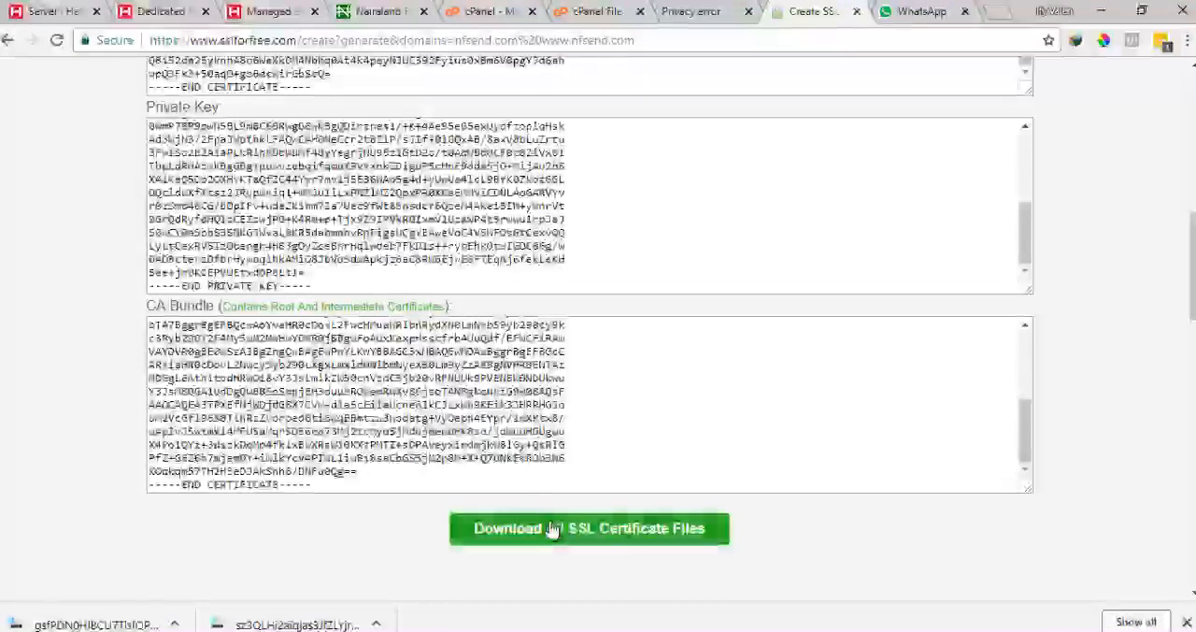
scroll(537, 446, "up", 5)
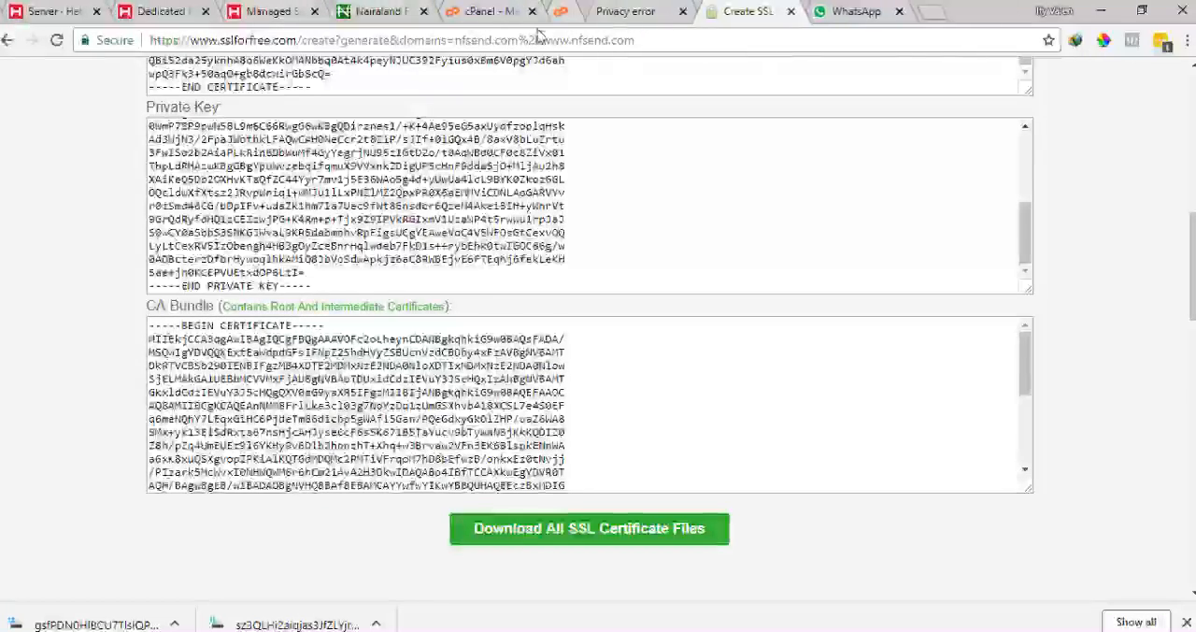
Open the cPanel SSL/TLS Manage SSL sites page and choose the nfsend.com domain for installing an SSL website
left_click(488, 11)
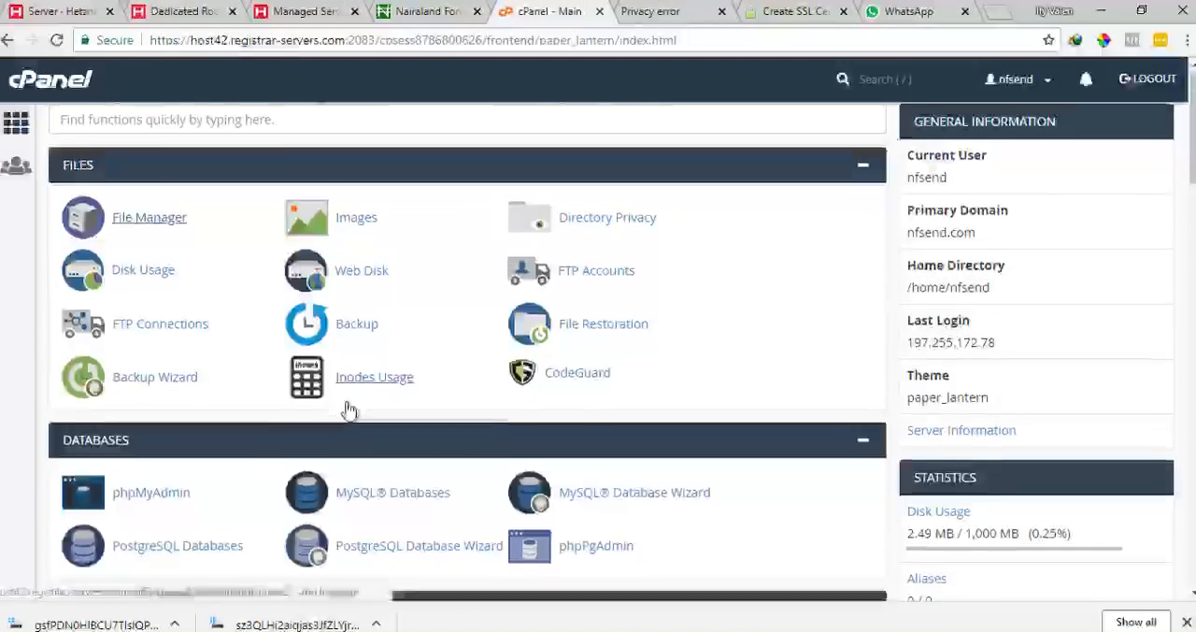
scroll(349, 409, "down", 12)
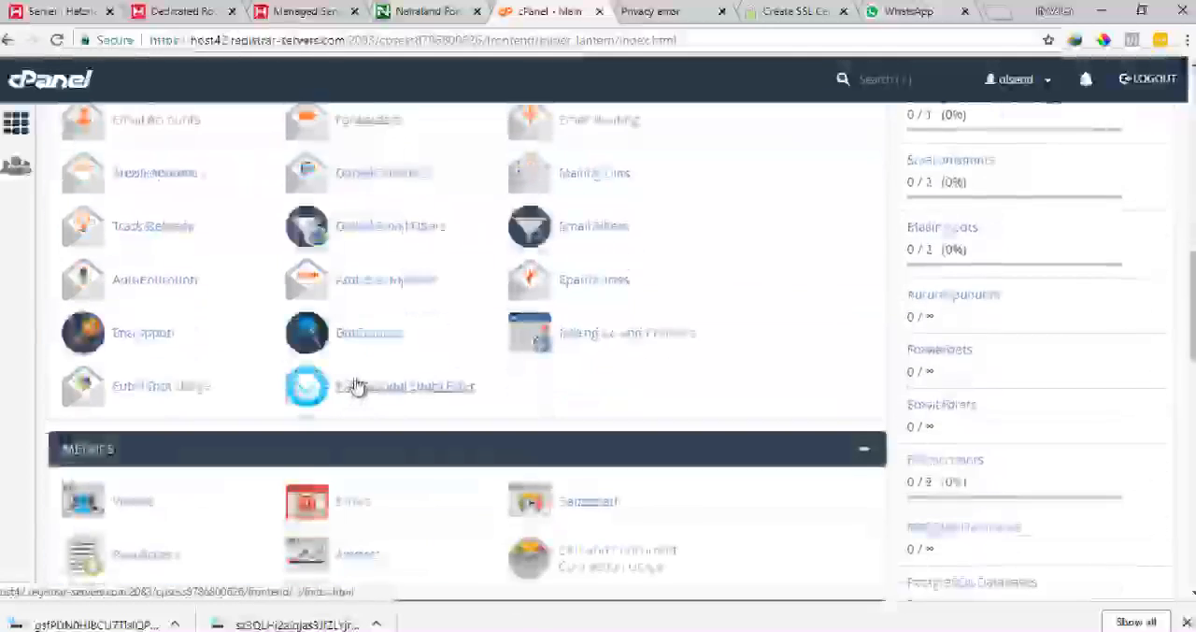
scroll(355, 383, "down", 4)
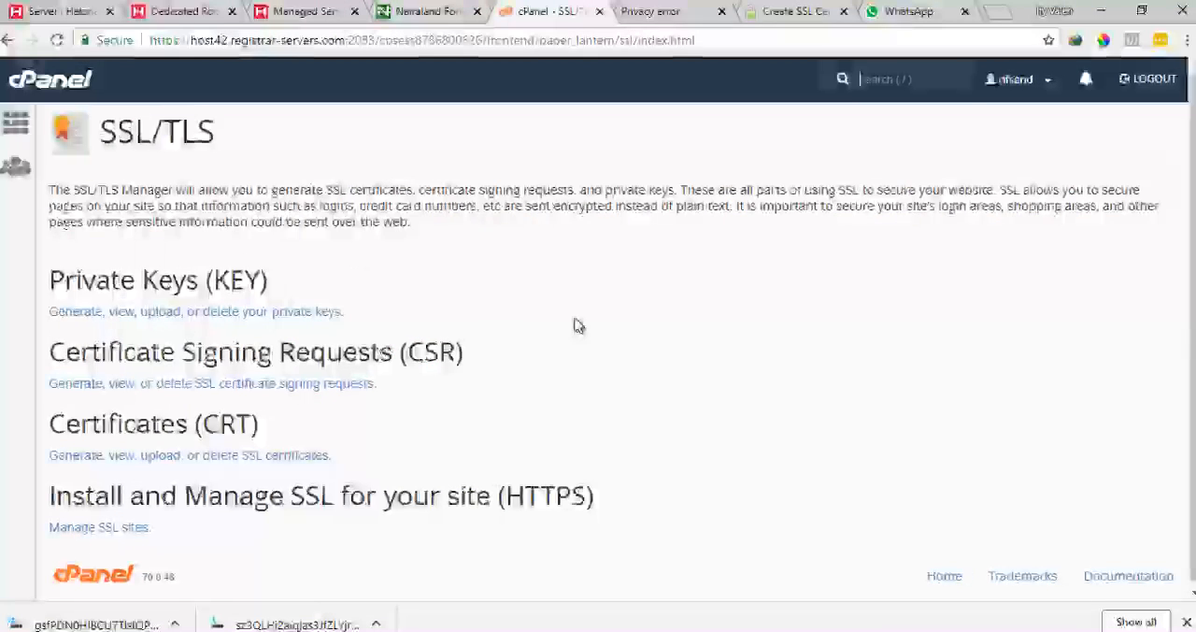
left_click(128, 524)
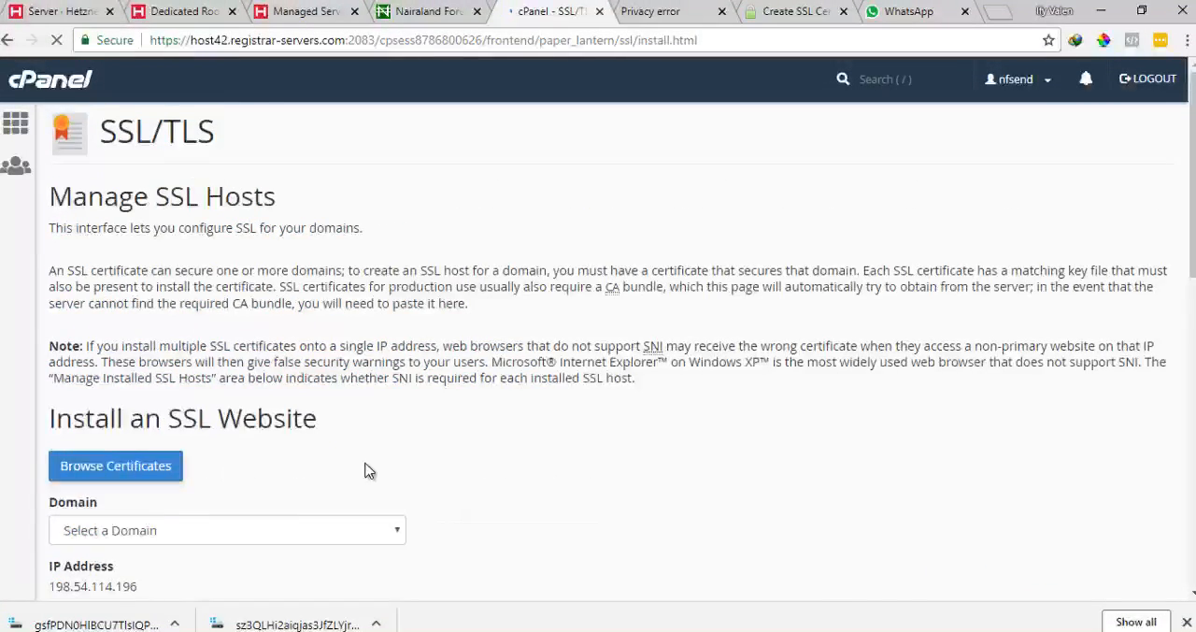
scroll(378, 466, "down", 4)
scroll(378, 463, "down", 5)
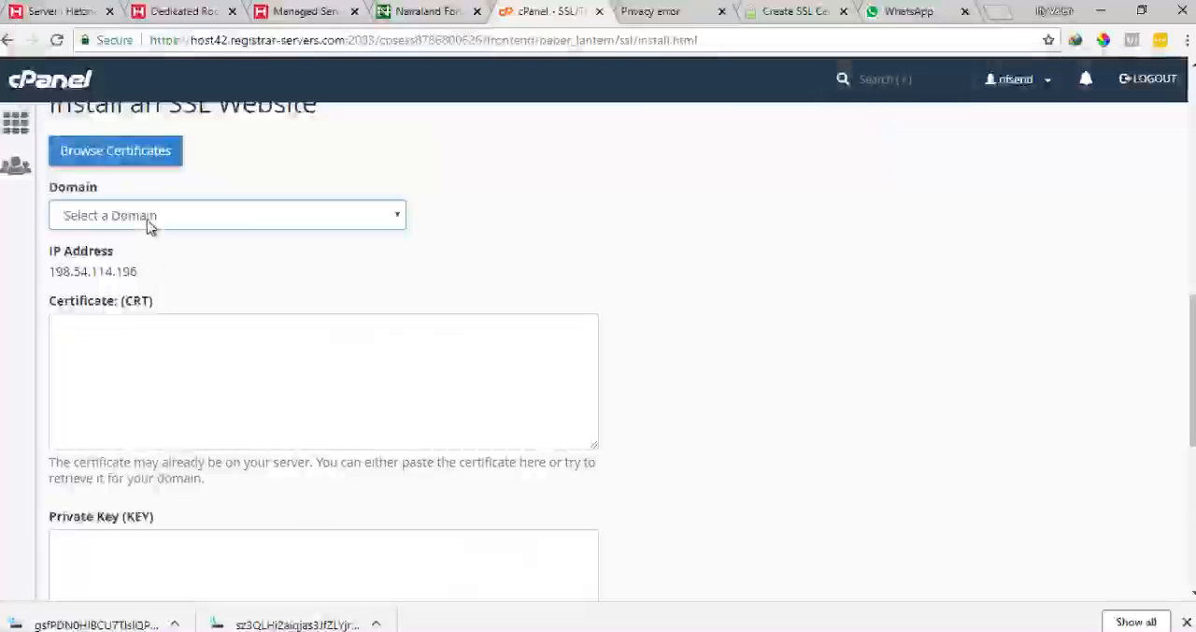
left_click(148, 223)
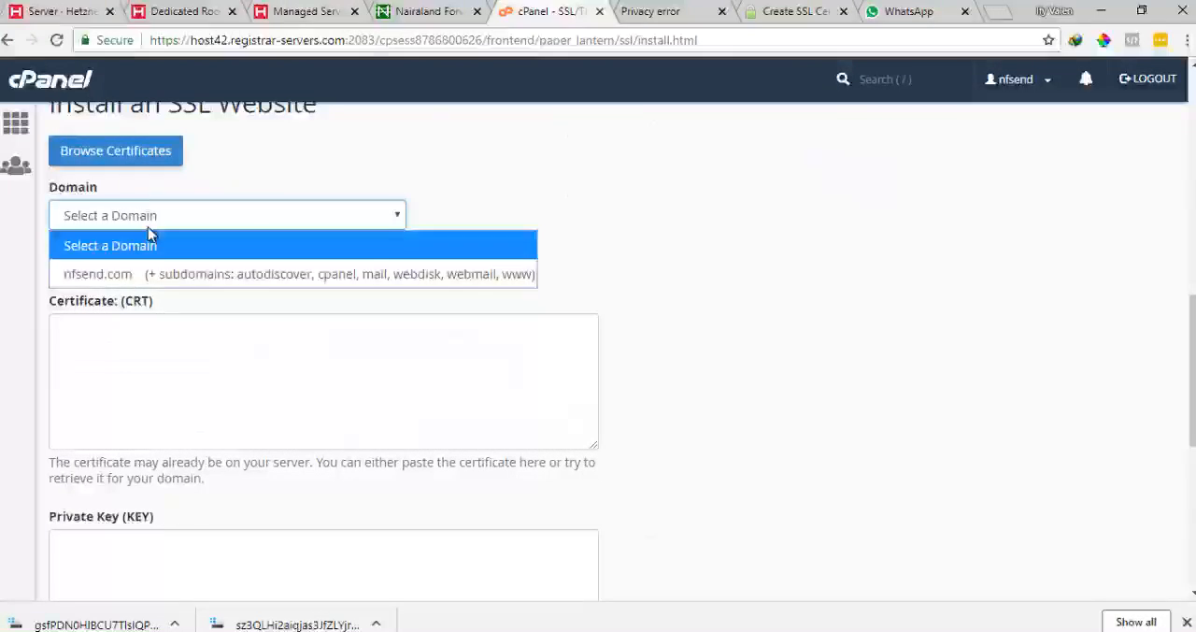
left_click(167, 285)
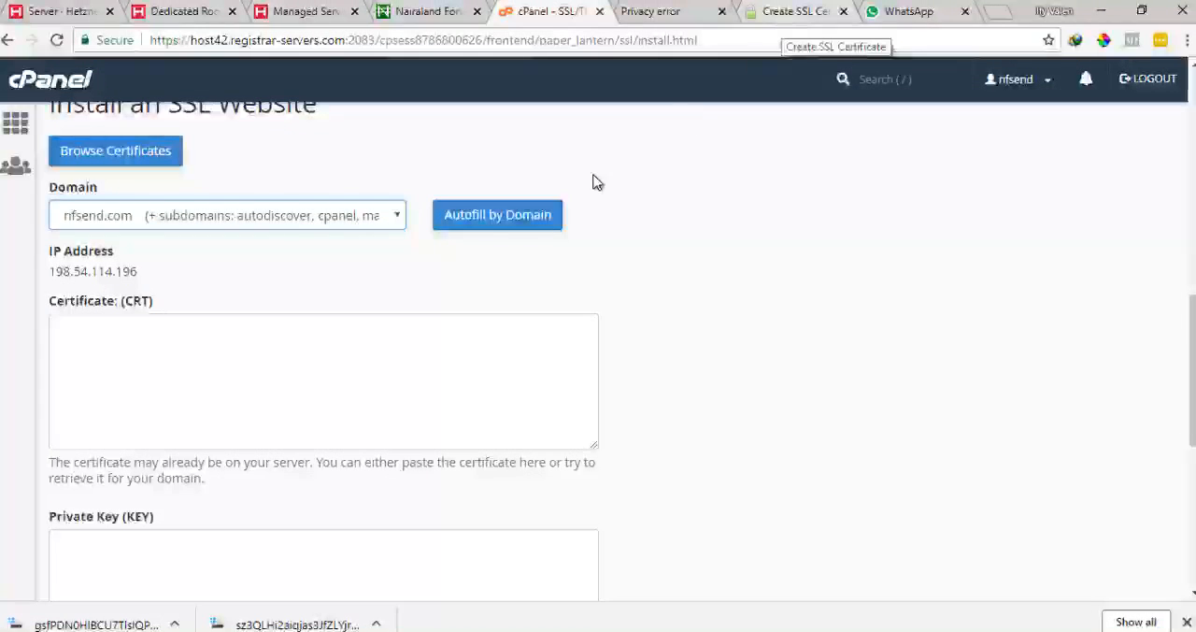
Copy the generated certificate text and paste it into the Certificate (CRT) field in cPanel
left_click(770, 9)
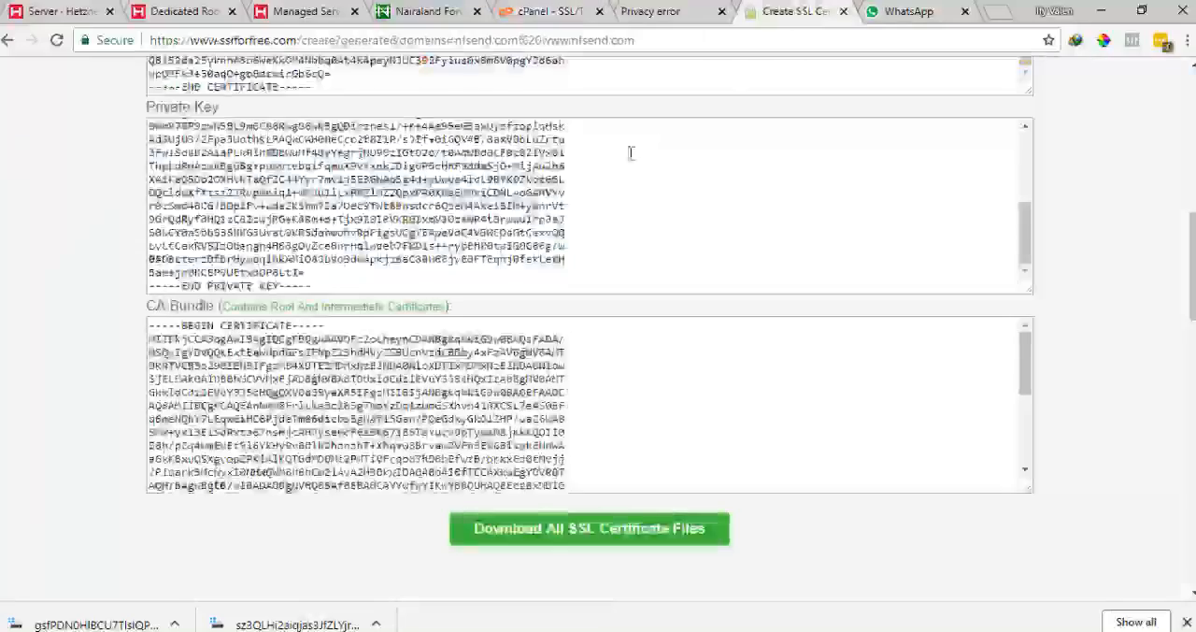
scroll(65, 271, "up", 2)
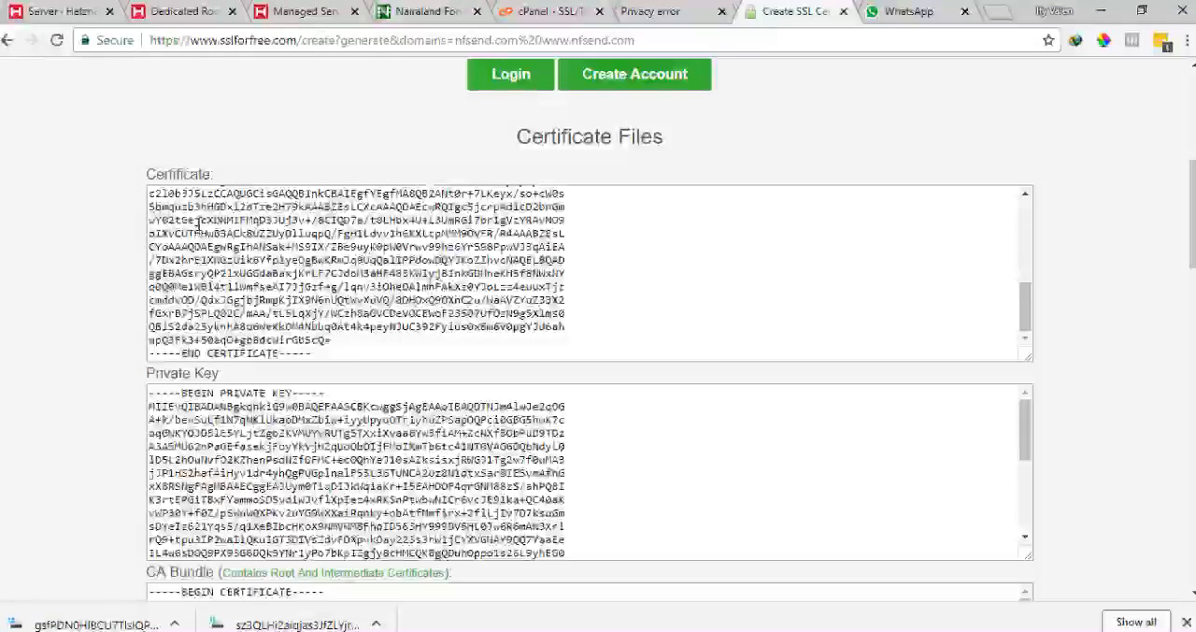
left_click(549, 13)
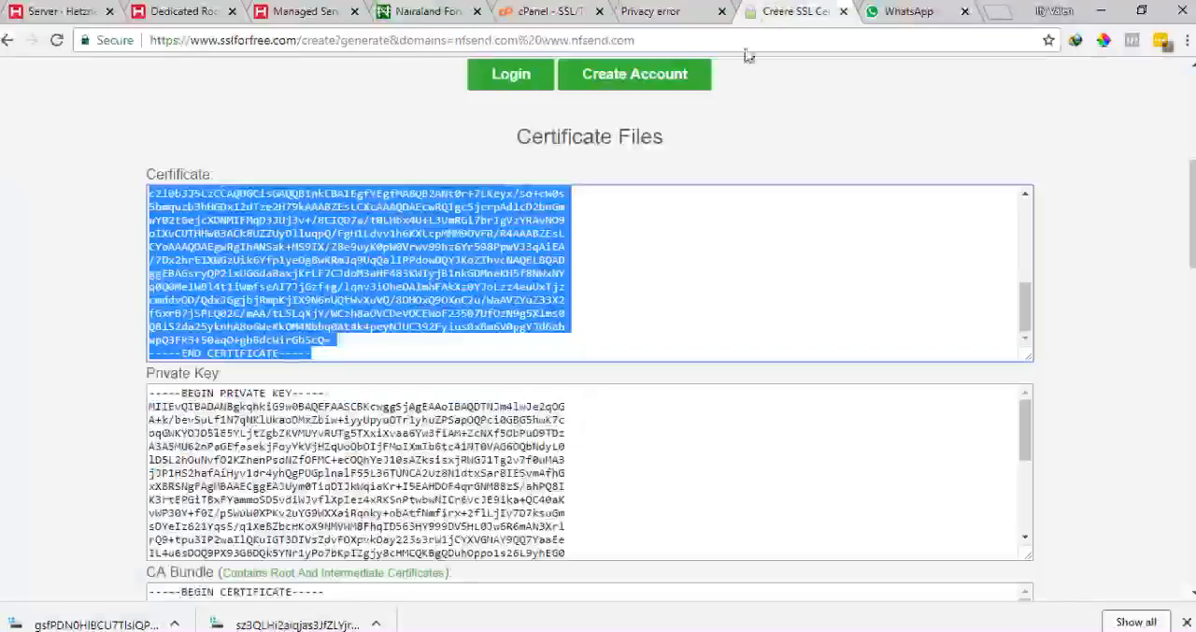
left_click(794, 11)
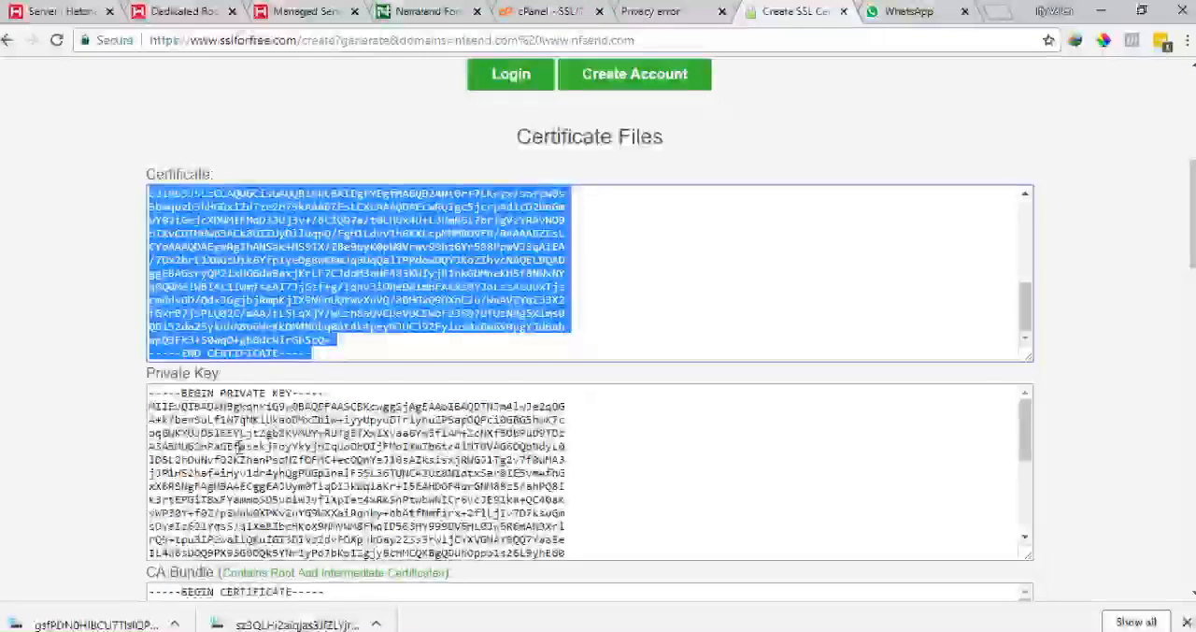
Copy the generated private key and paste it into the Private Key (KEY) field
left_click(237, 447)
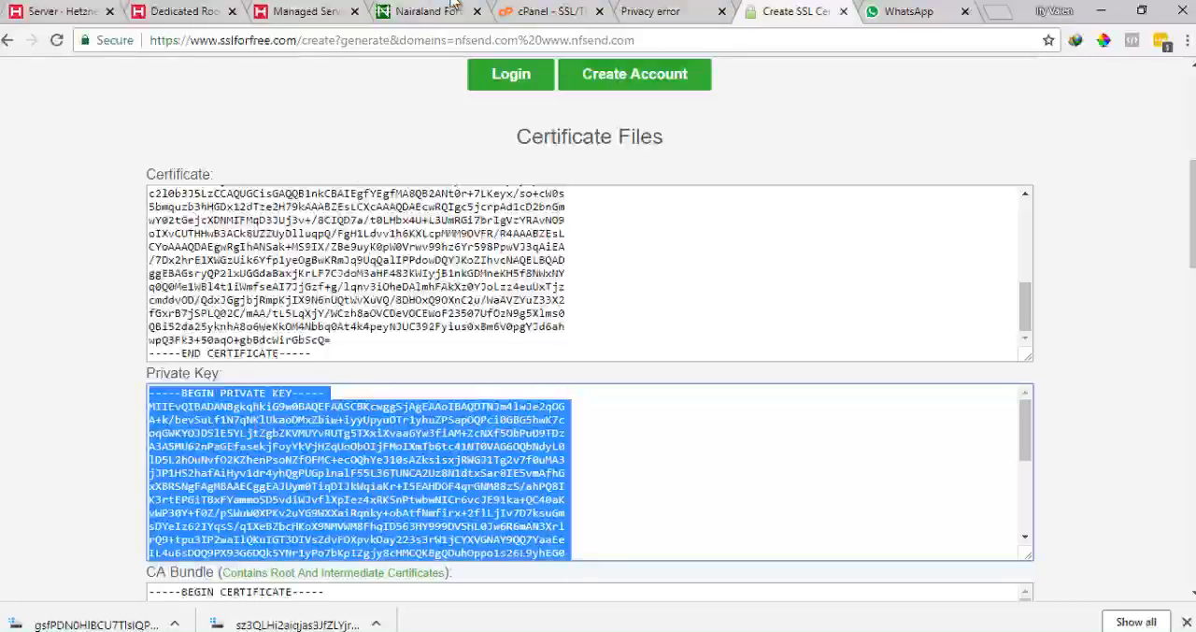
left_click(547, 11)
scroll(96, 402, "down", 4)
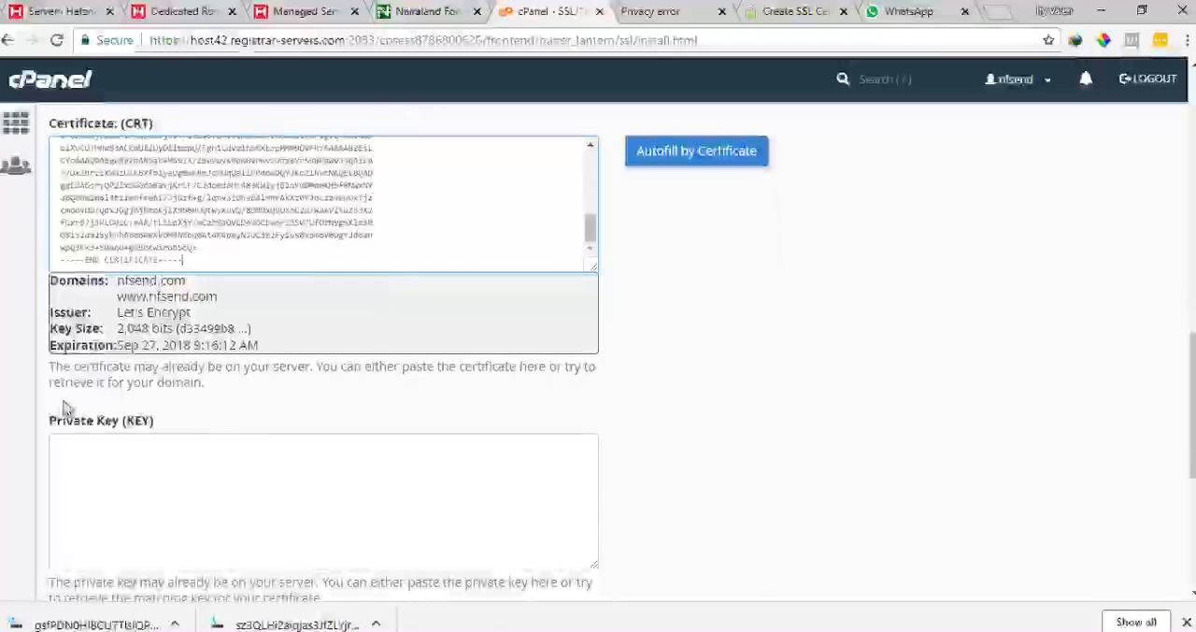
left_click(96, 302)
key("ctrl+v")
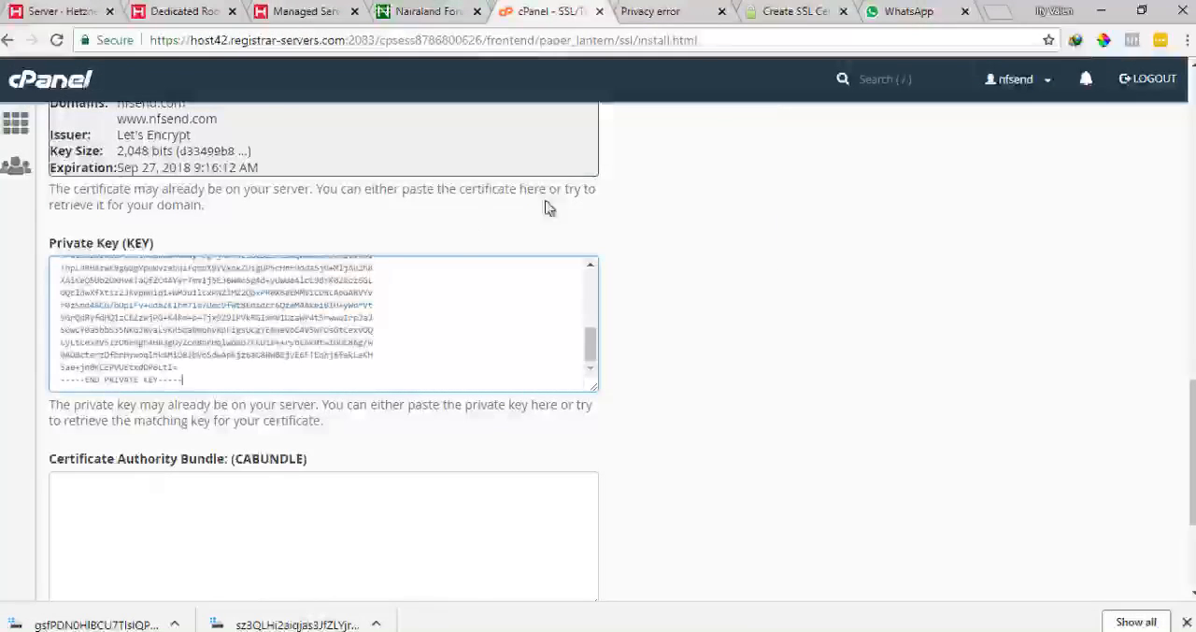
Copy the CA bundle text and paste it into the Certificate Authority Bundle (CABUNDLE) field
left_click(771, 10)
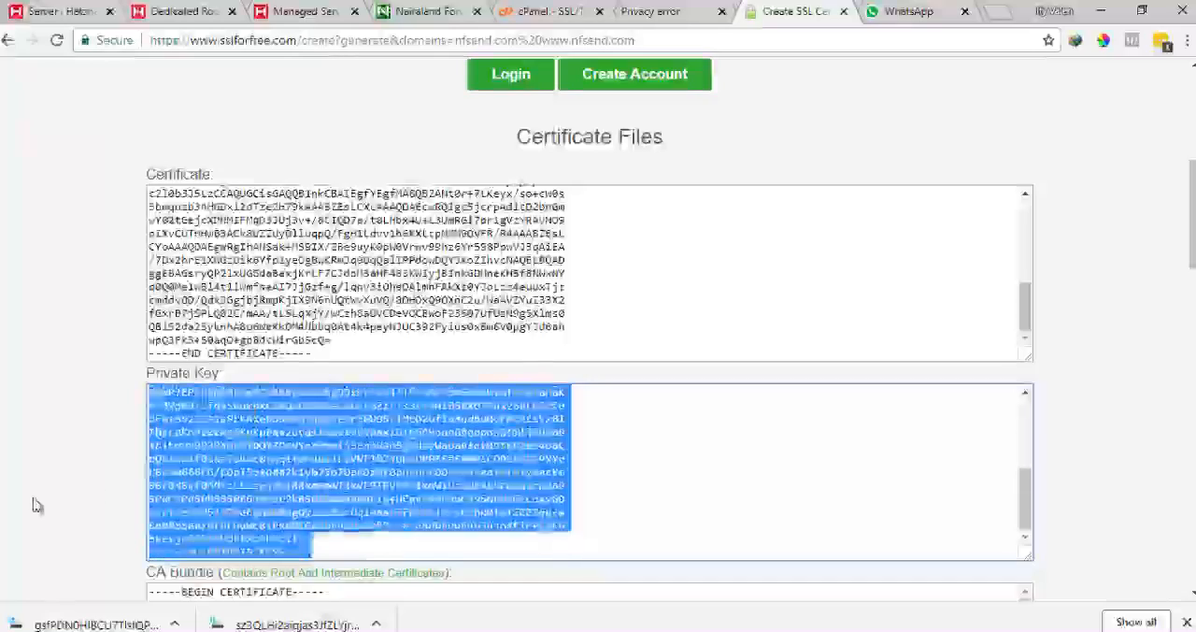
scroll(101, 498, "down", 2)
left_click(184, 435)
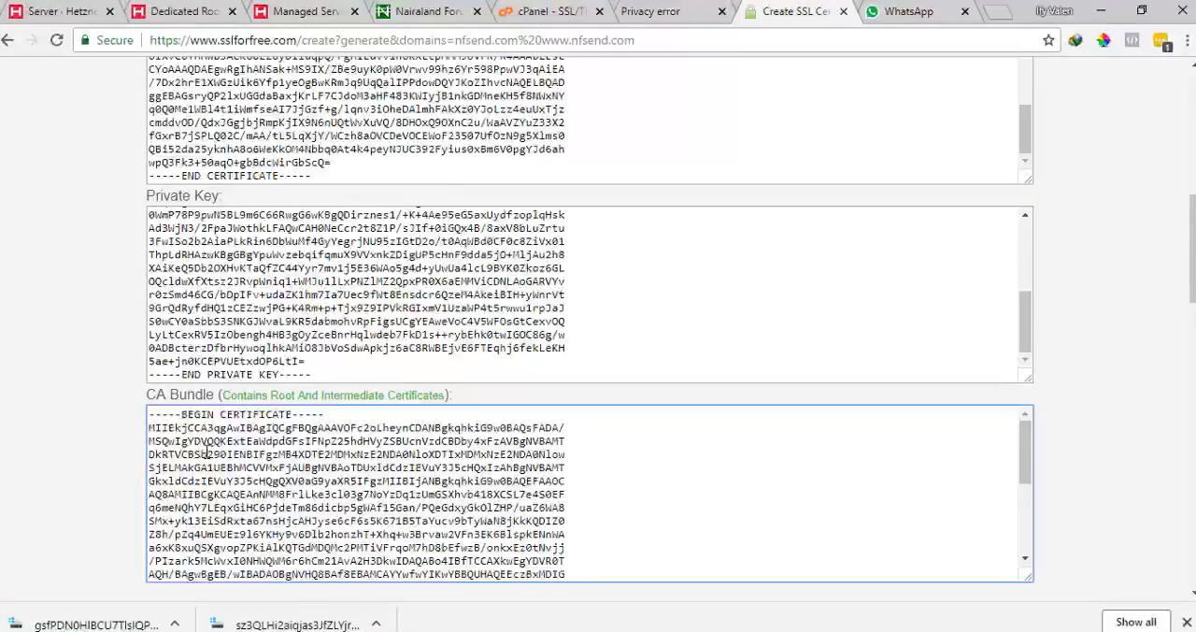
key("ctrl+a")
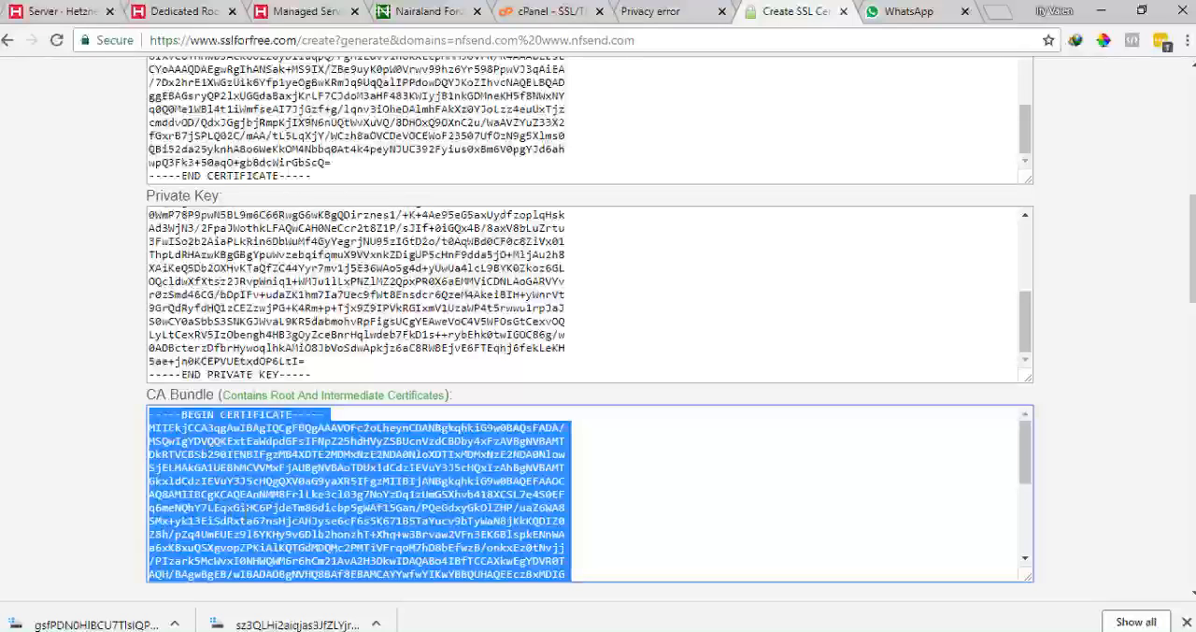
left_click(628, 13)
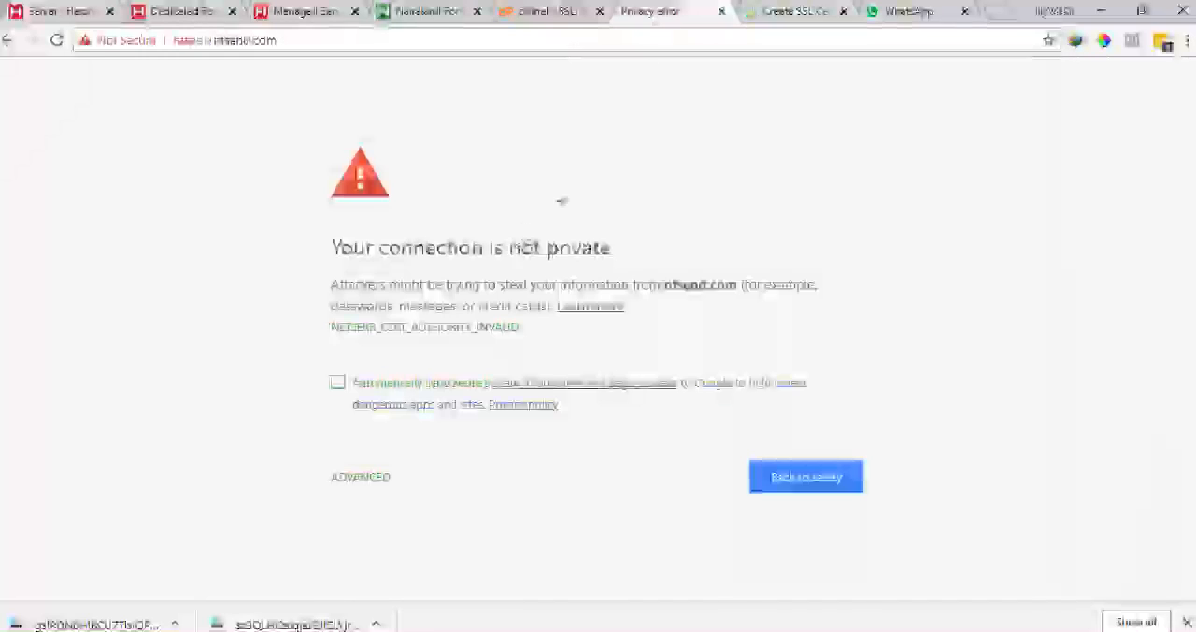
left_click(551, 12)
scroll(107, 402, "down", 2)
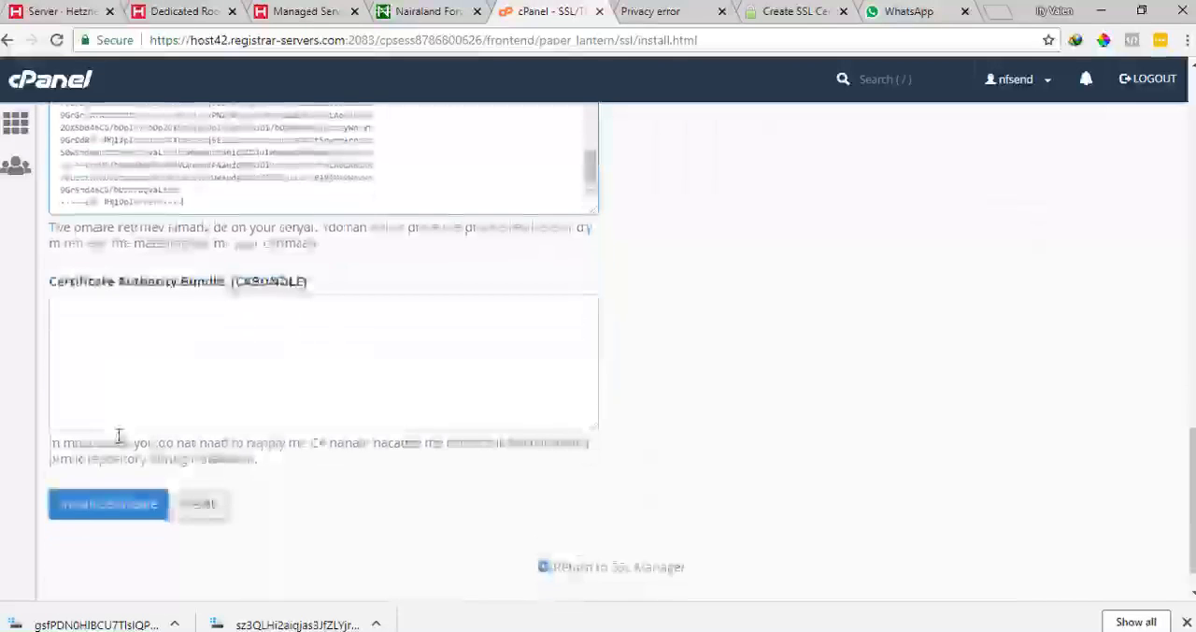
left_click(148, 362)
key("ctrl+v")
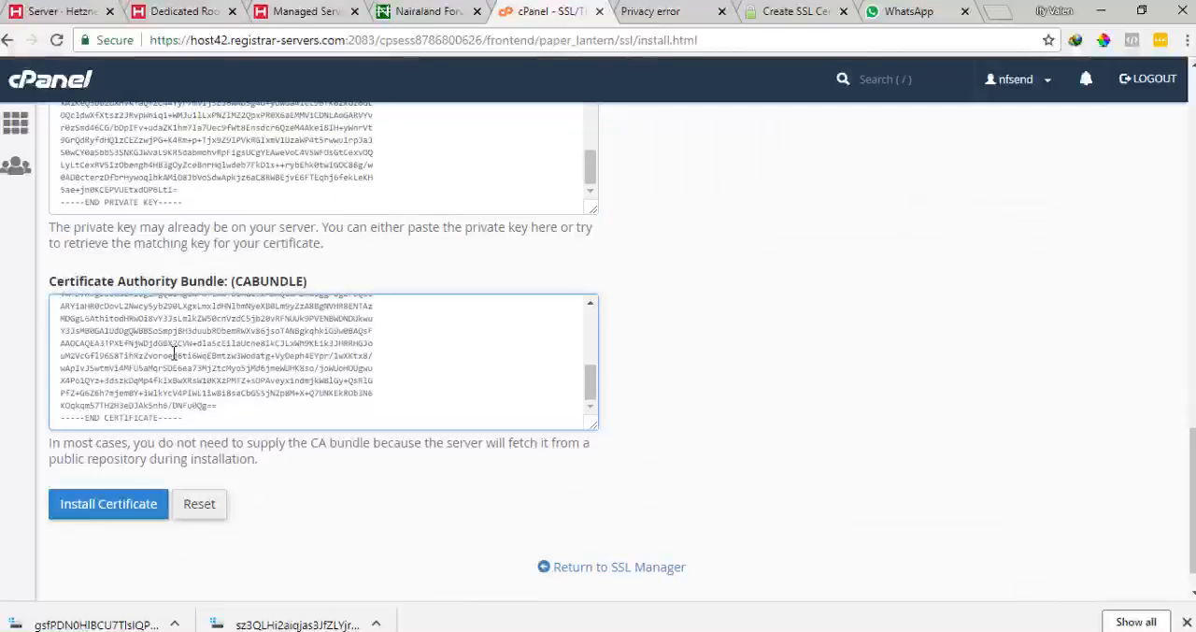
Install the certificate and acknowledge the update dialog
left_click(128, 509)
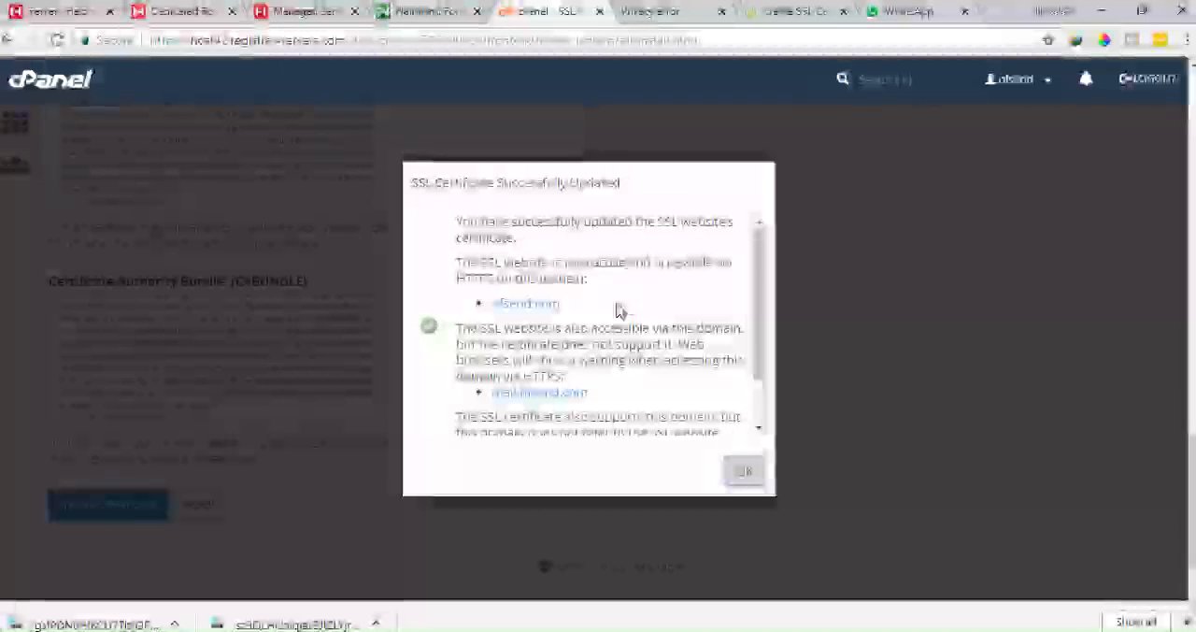
scroll(552, 313, "down", 2)
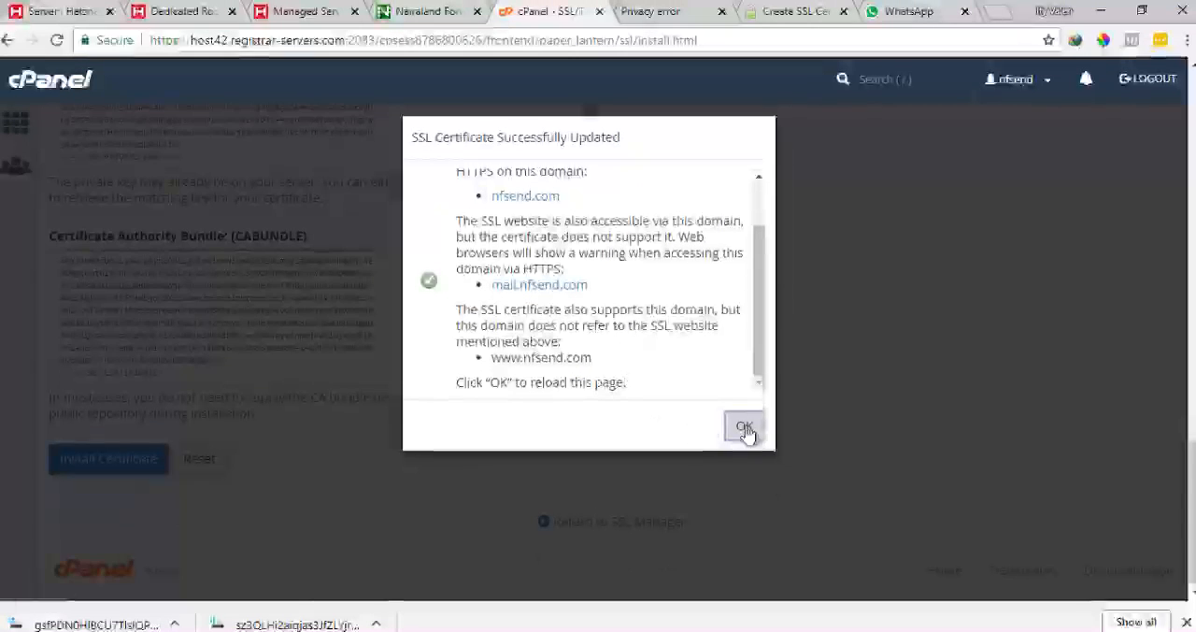
left_click(745, 428)
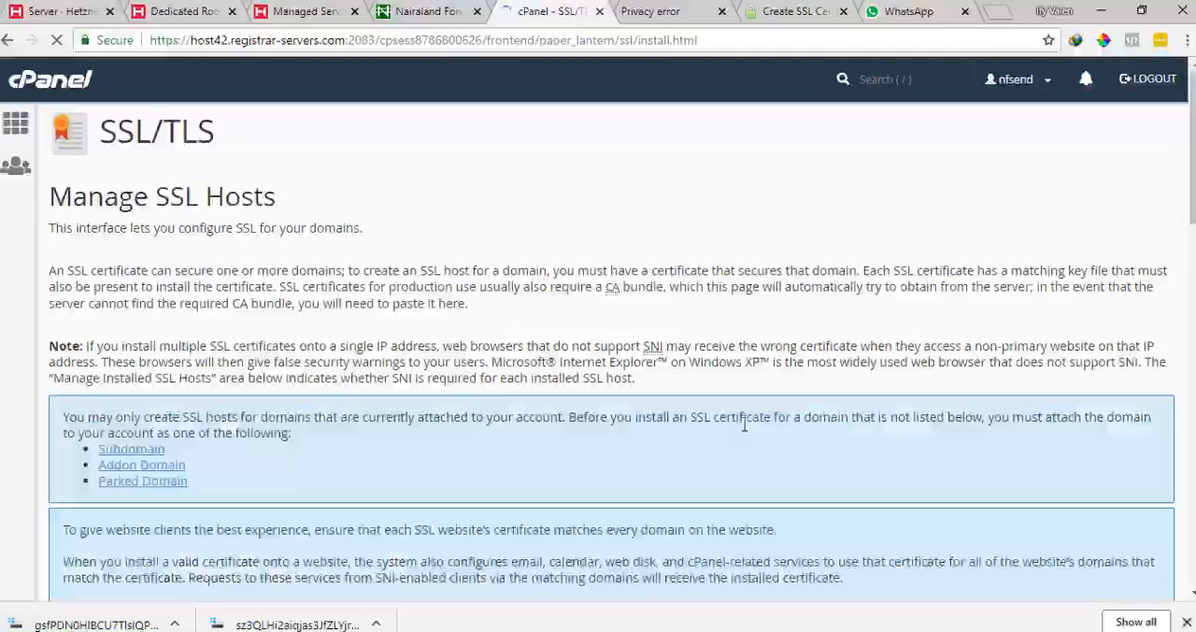
Review the installed SSL websites list and the certificate expiration for nfsend.com
scroll(735, 411, "down", 7)
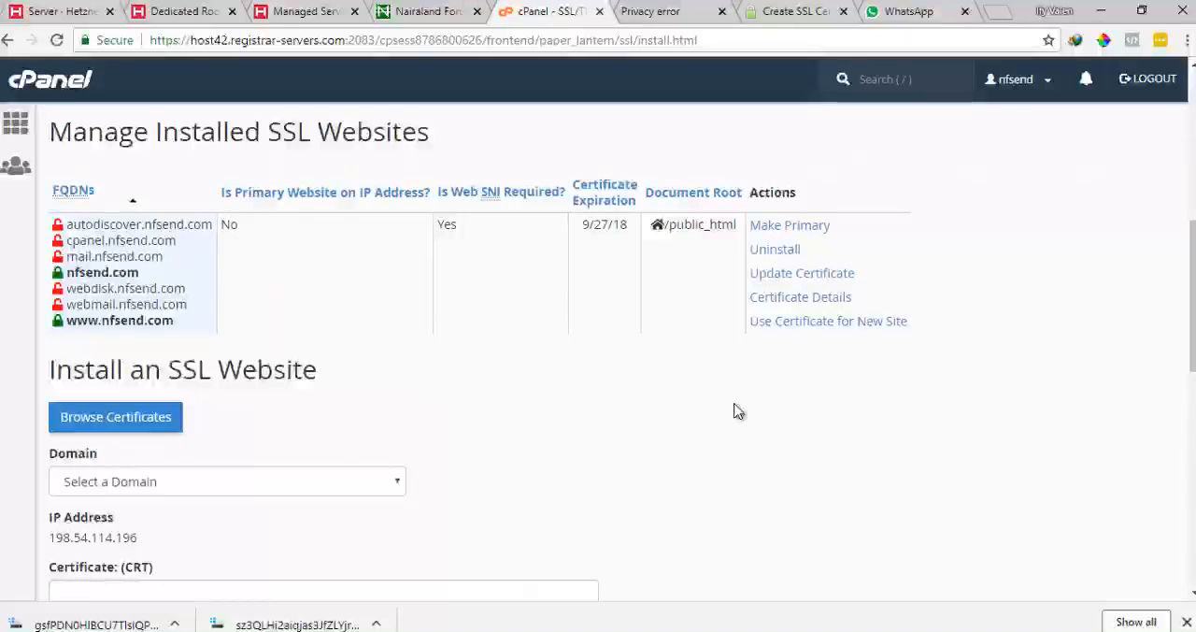
scroll(735, 411, "down", 8)
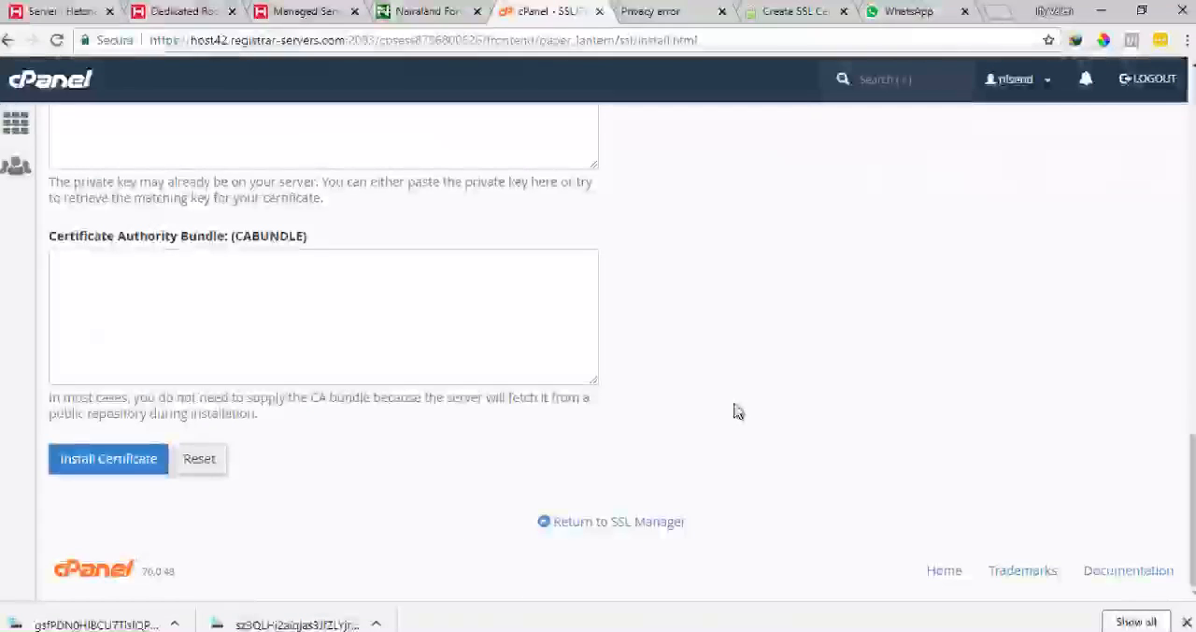
scroll(734, 411, "up", 8)
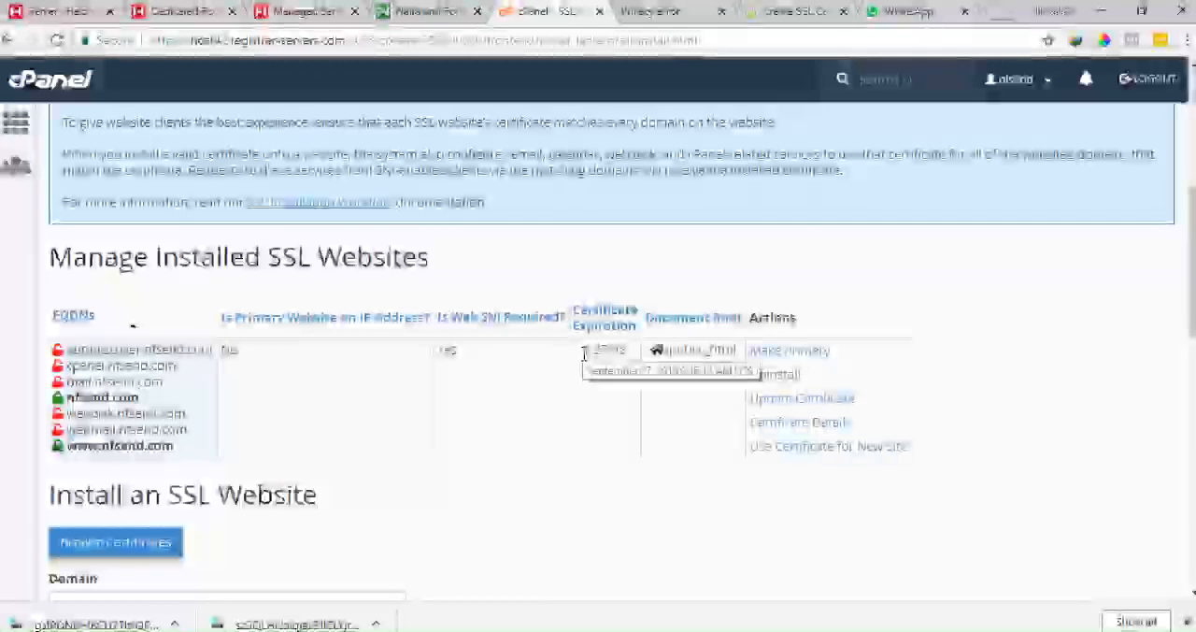
left_click_drag(585, 367, 631, 366)
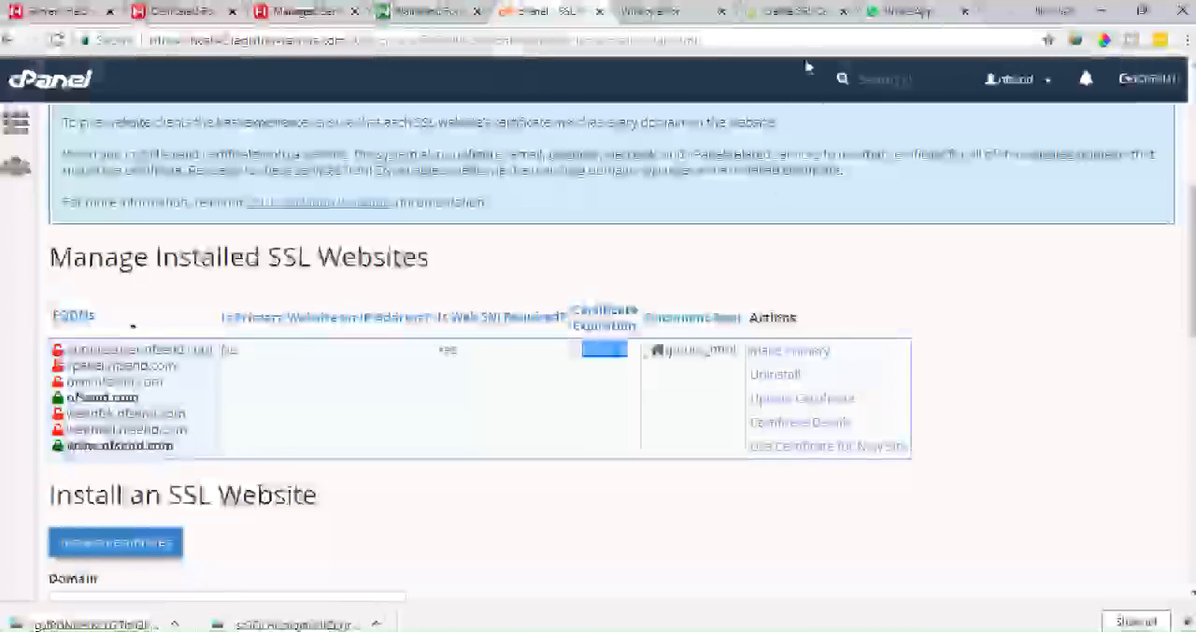
left_click(794, 12)
scroll(638, 448, "up", 6)
scroll(635, 458, "up", 5)
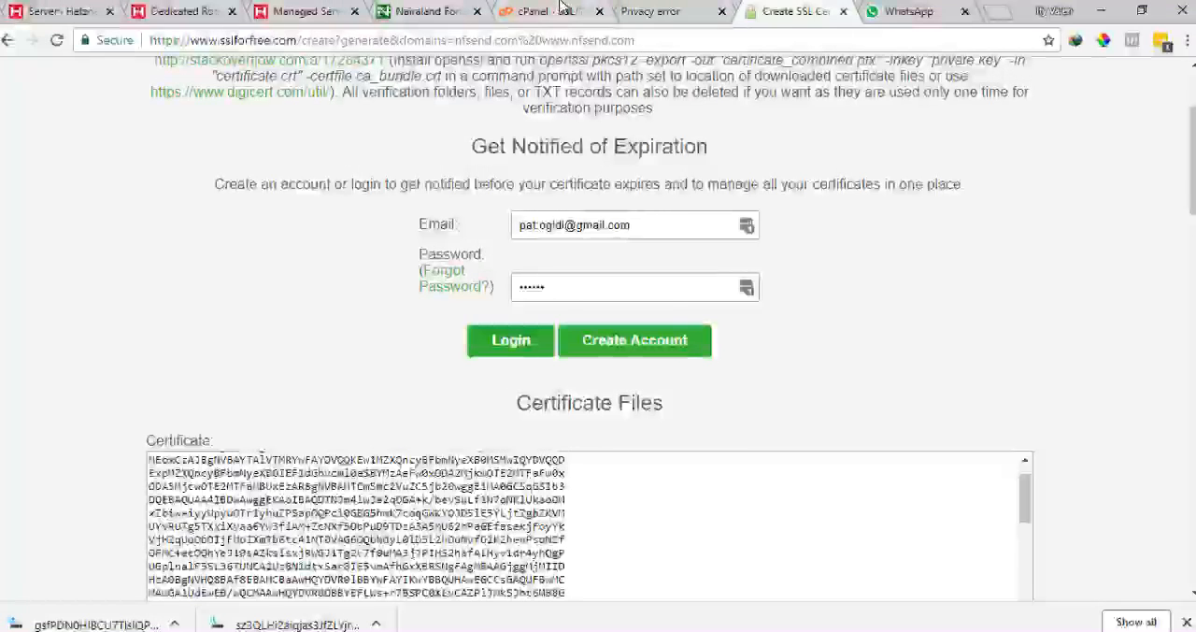
left_click(560, 11)
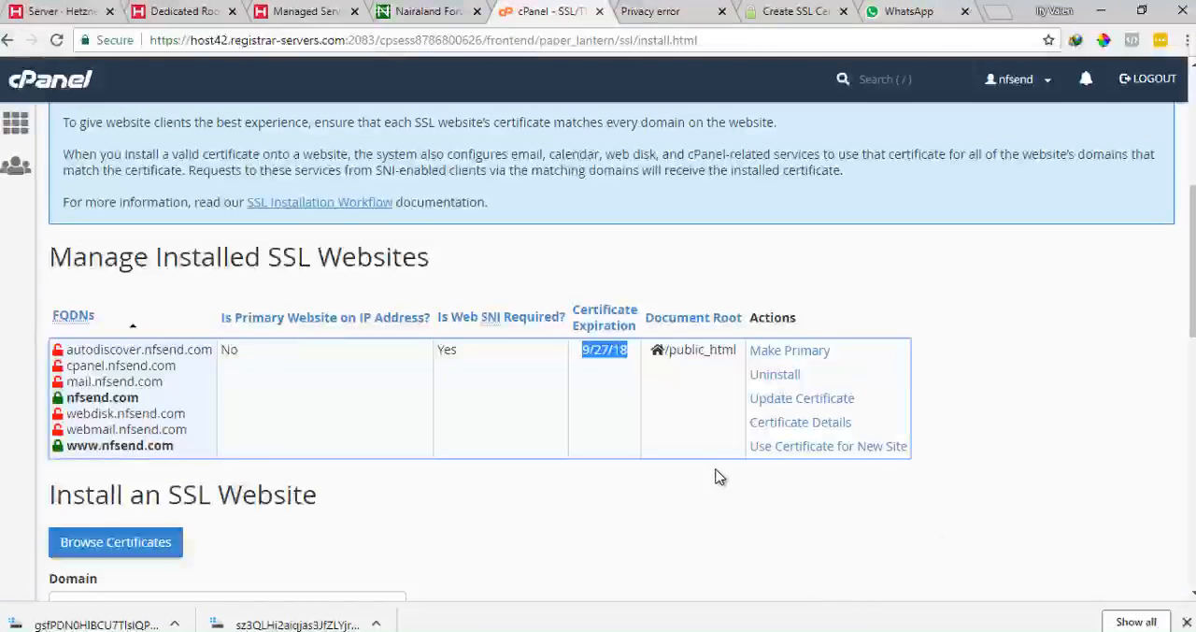
scroll(557, 485, "down", 4)
left_click(650, 11)
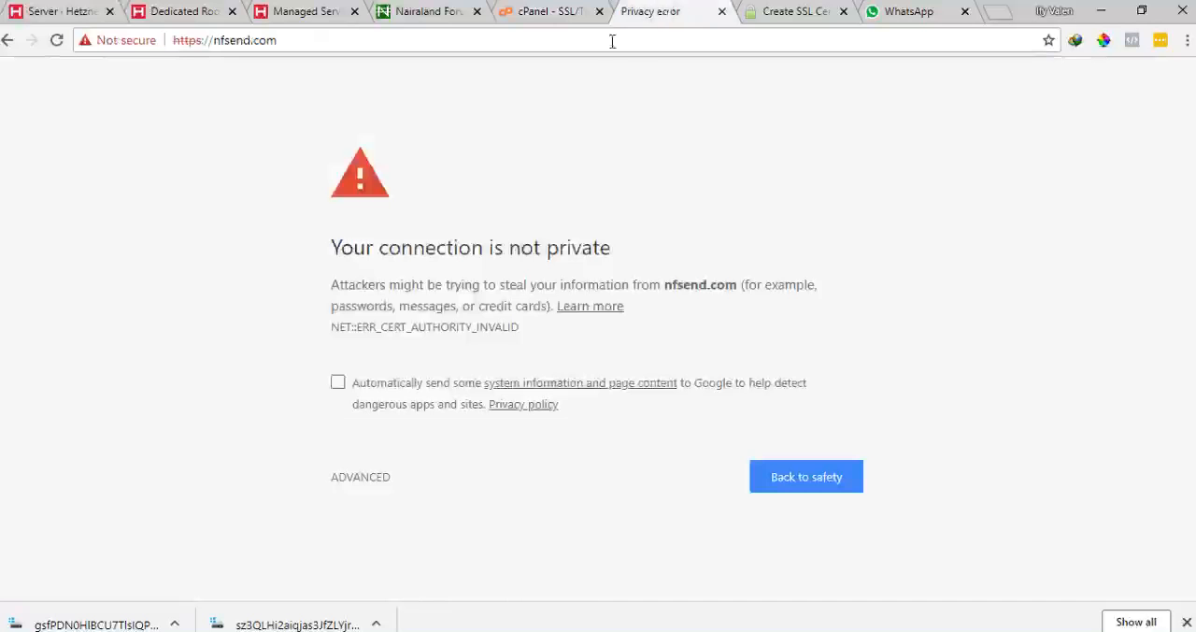
left_click(56, 40)
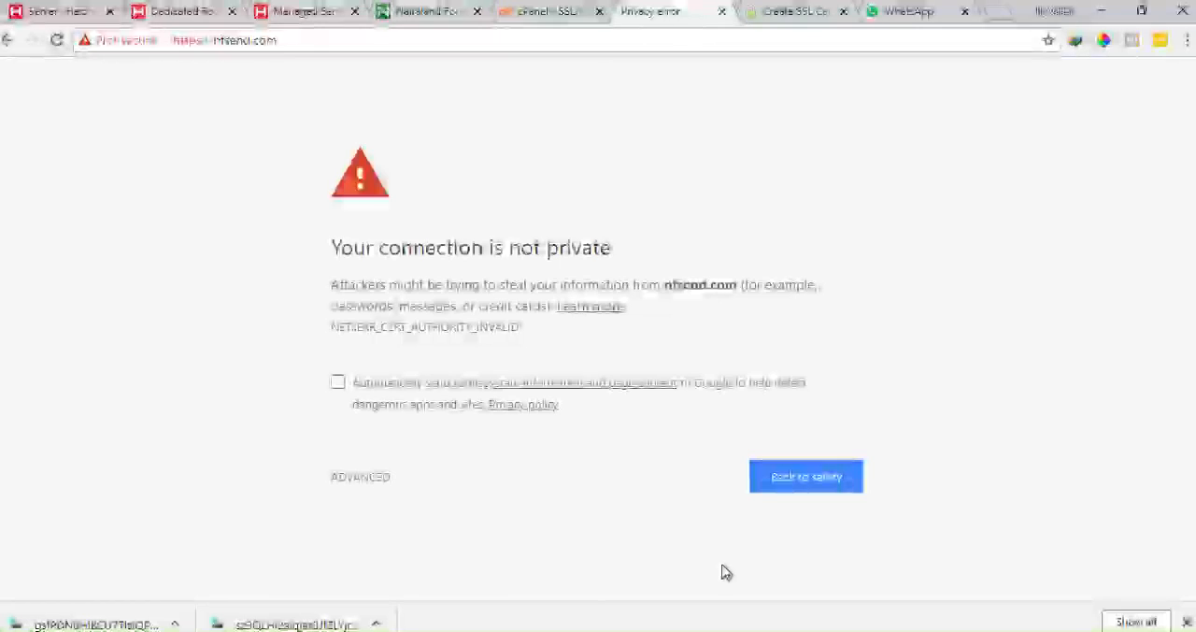
left_click(60, 45)
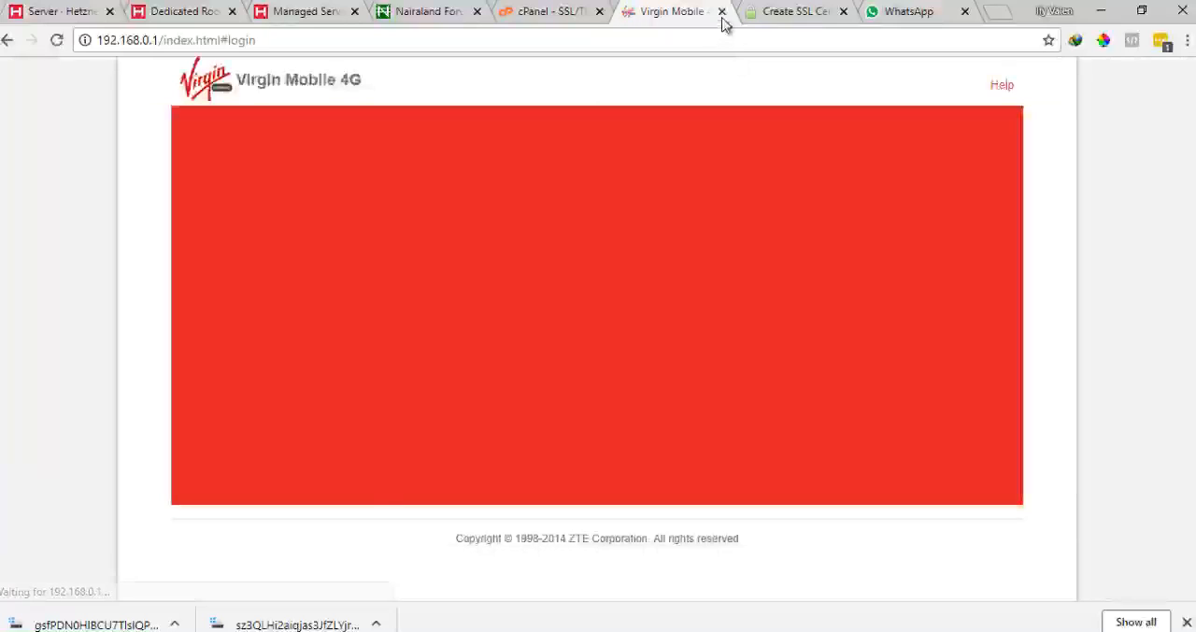
key("ctrl+v")
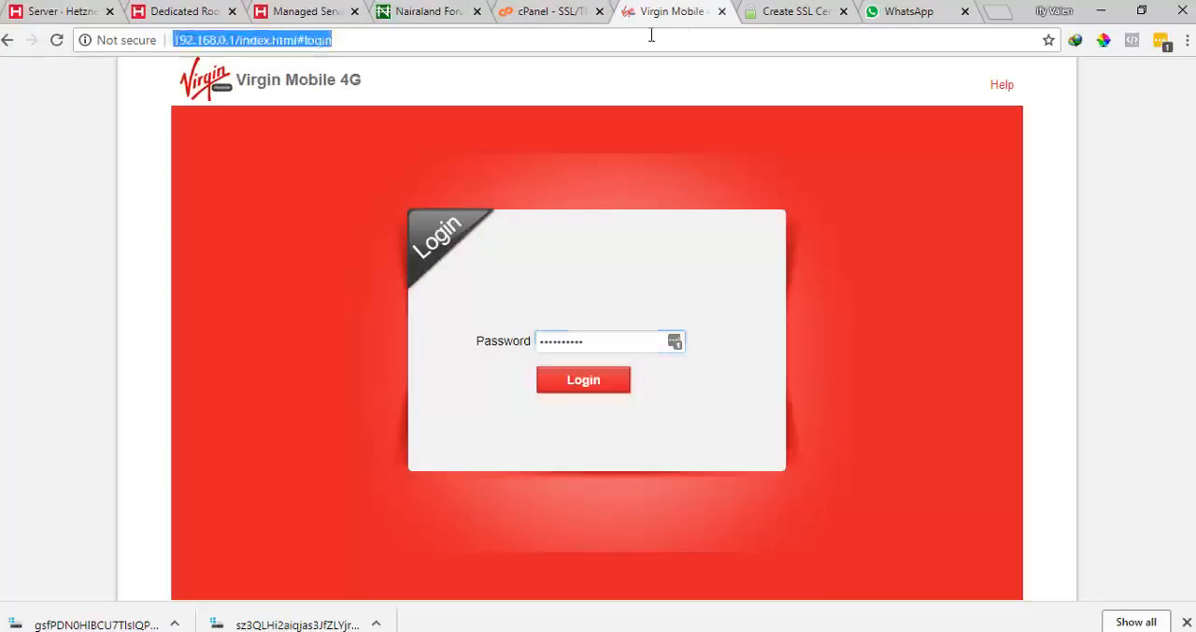
type("https:/")
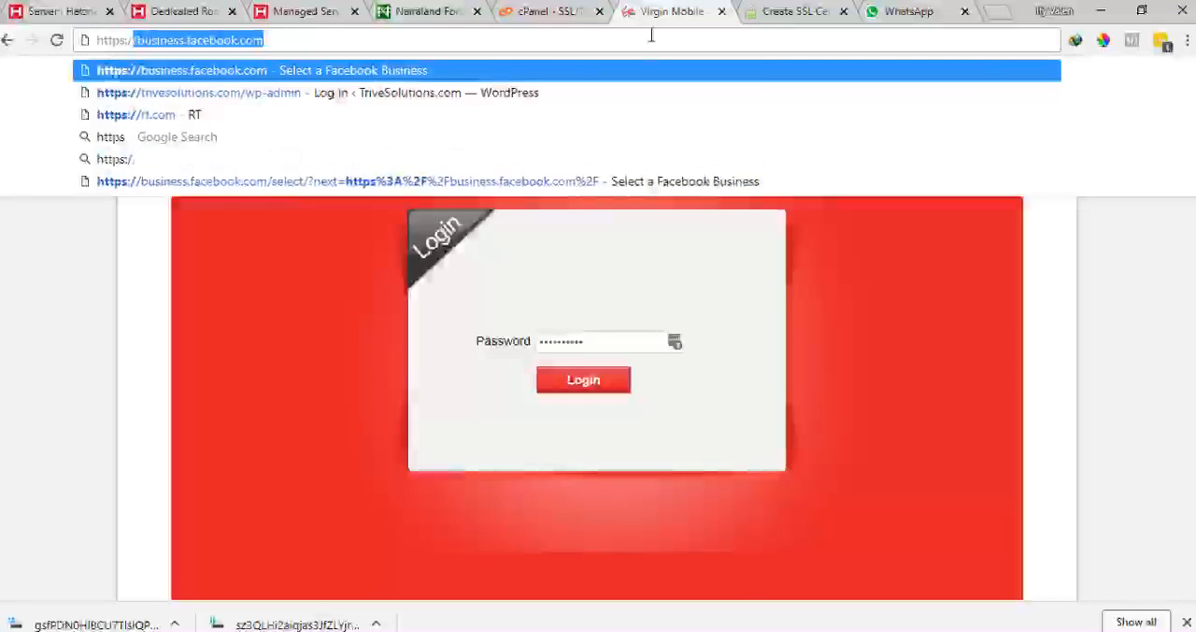
type("/nfsen")
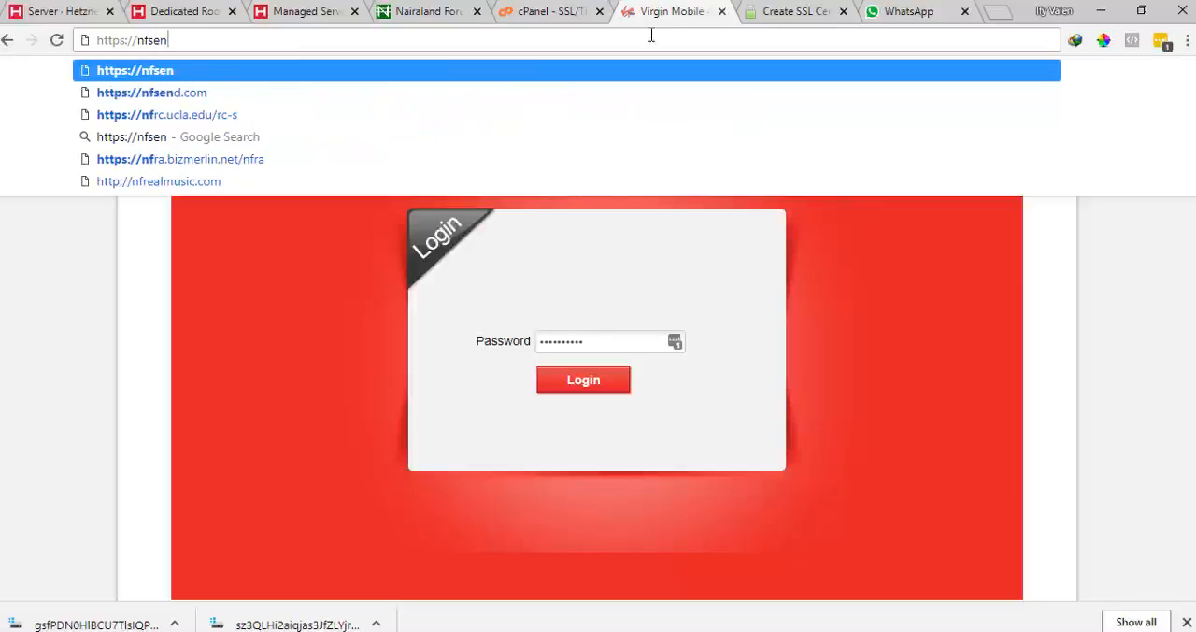
type("d.com")
key("Return")
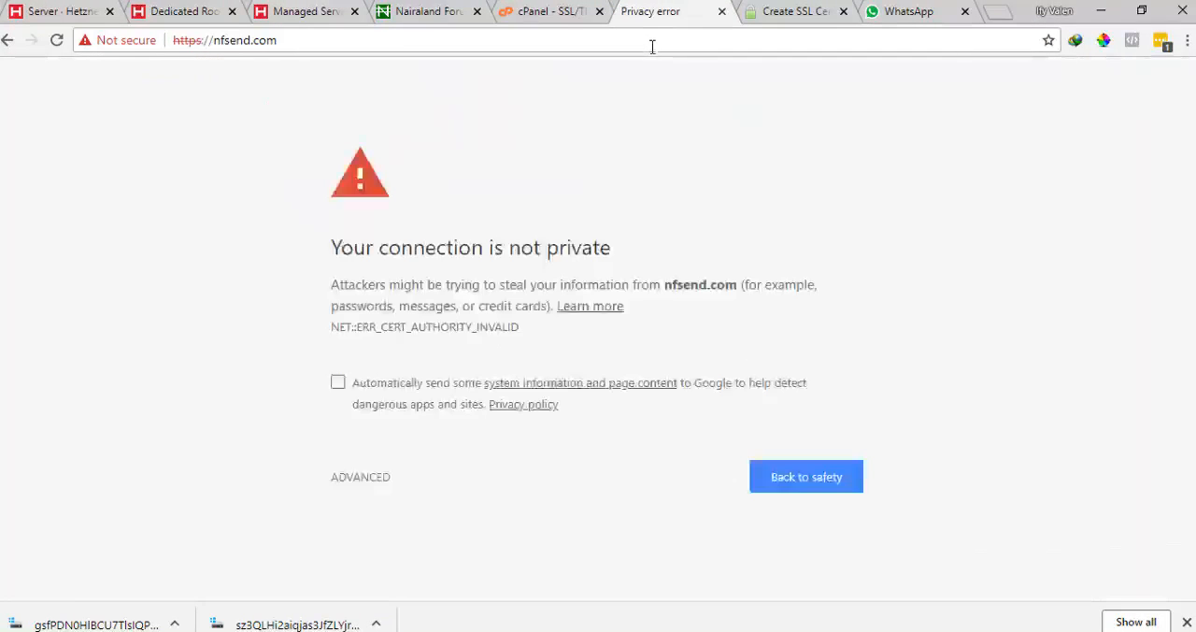
Review the Manage Installed SSL Websites list and certificate expiration on the cPanel SSL page
left_click(527, 9)
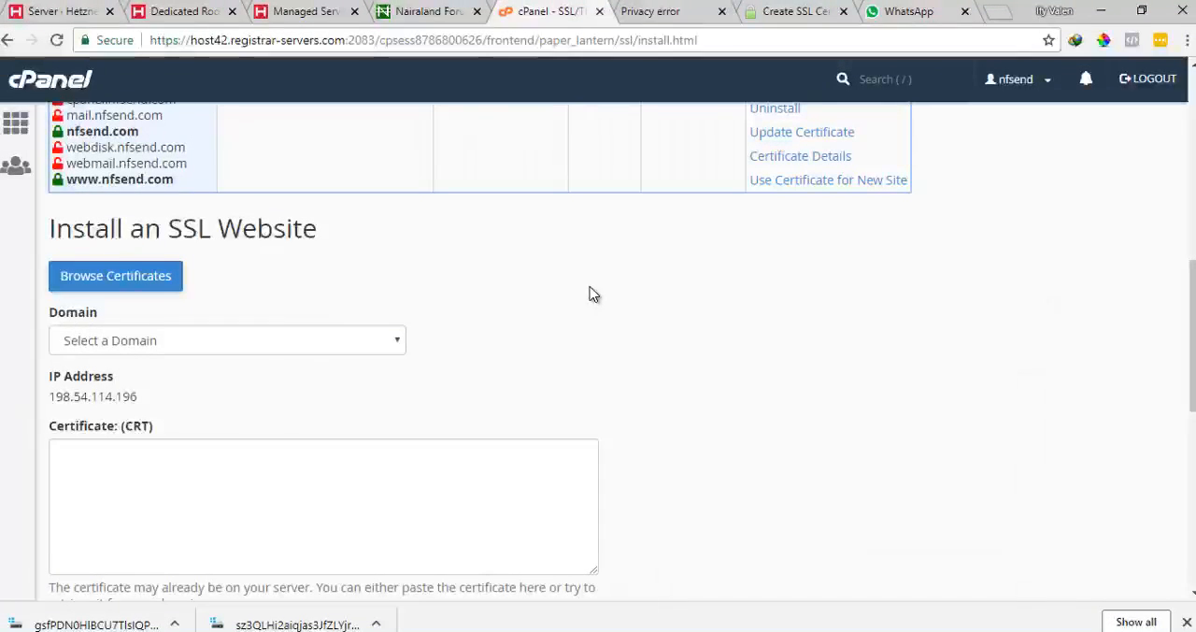
scroll(590, 294, "down", 3)
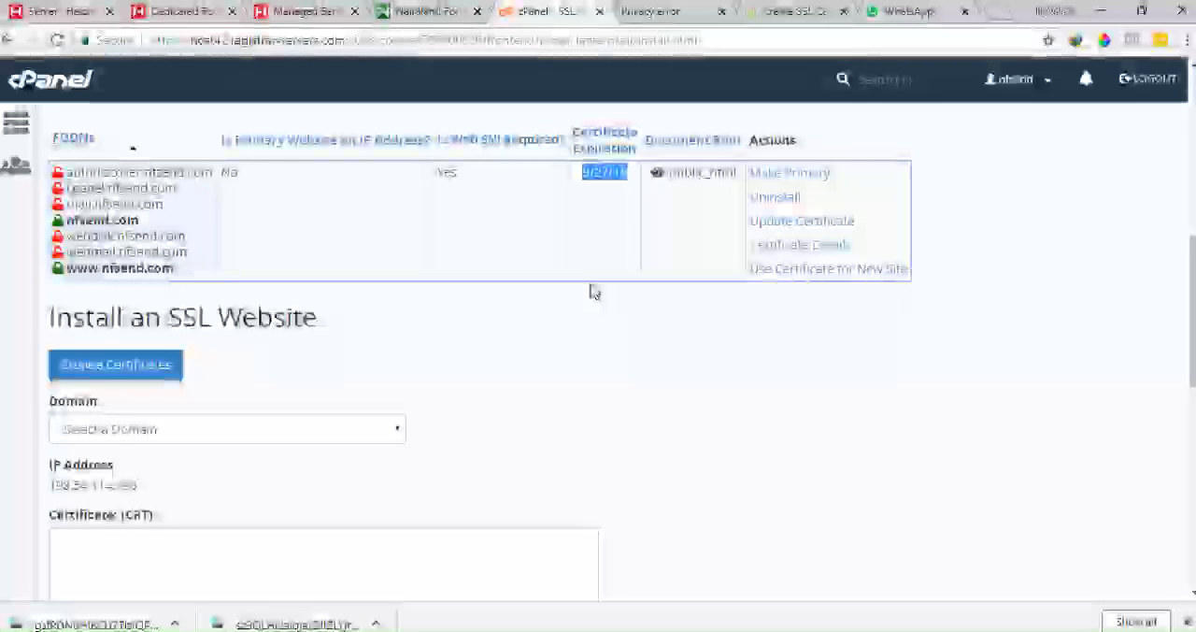
scroll(590, 293, "up", 2)
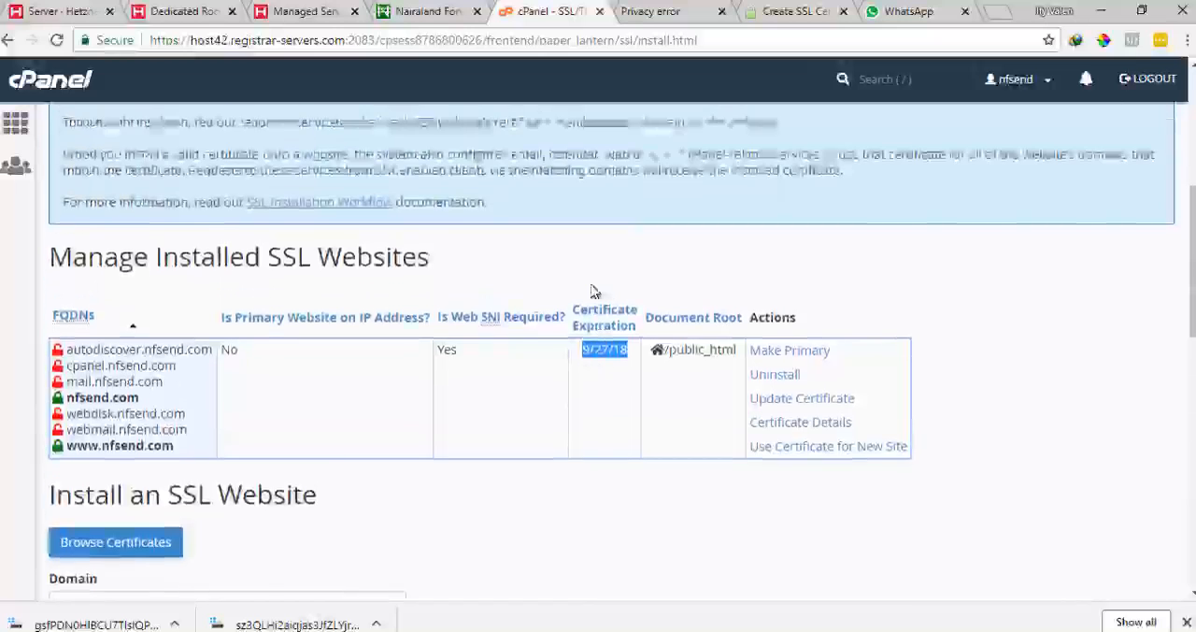
scroll(589, 293, "up", 1)
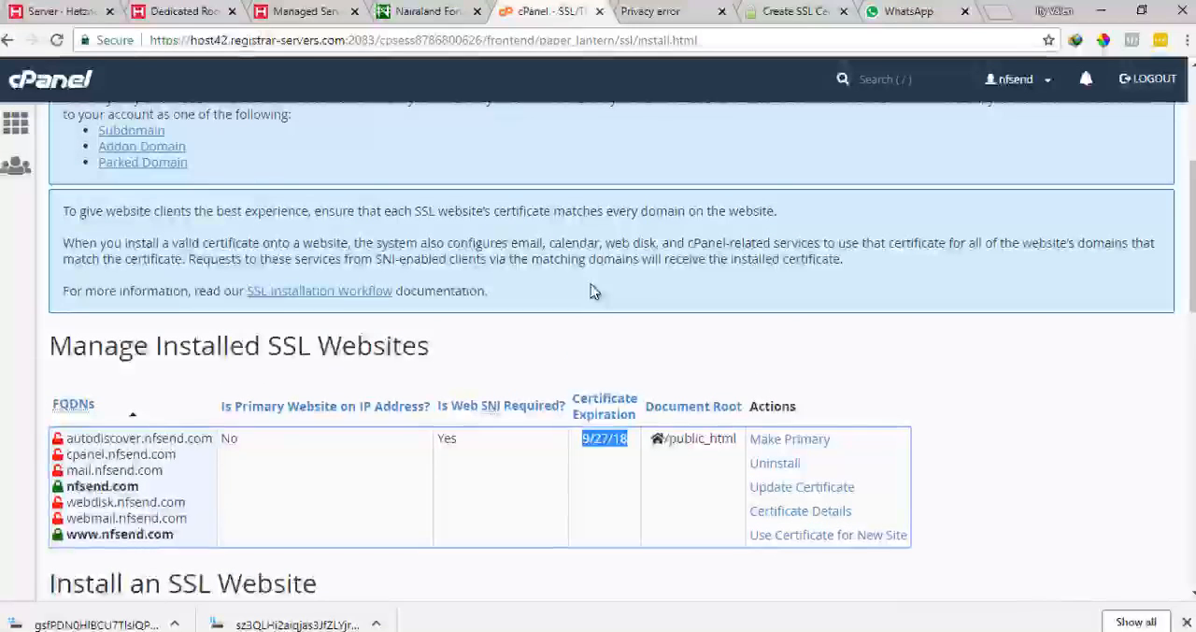
scroll(590, 293, "down", 2)
scroll(592, 293, "down", 10)
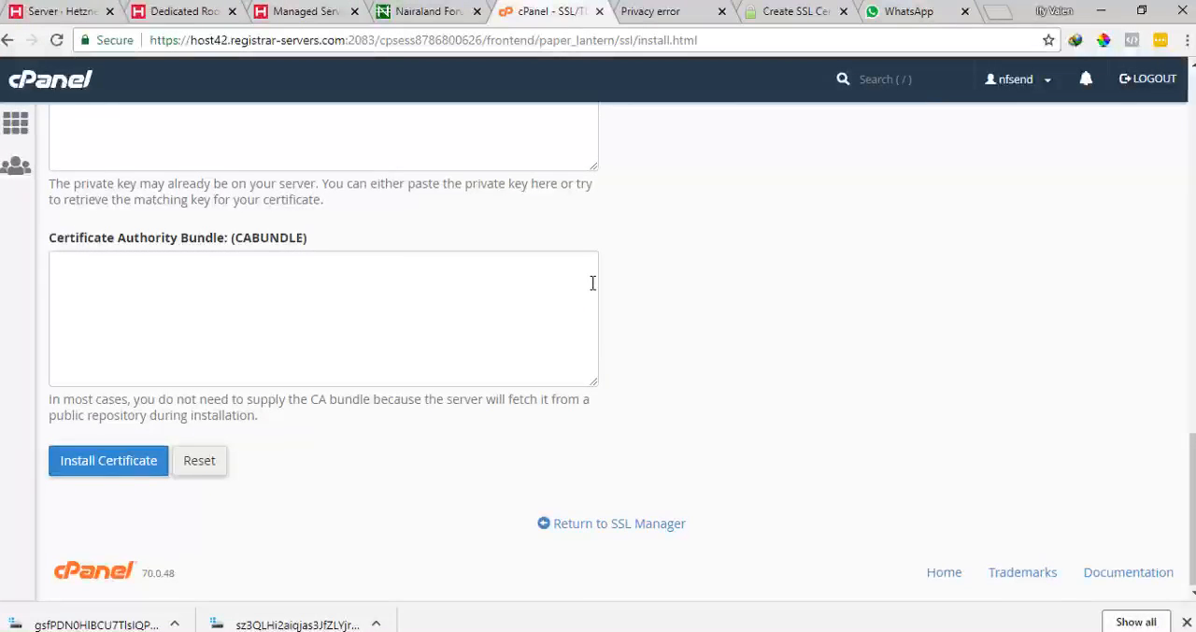
scroll(592, 283, "up", 10)
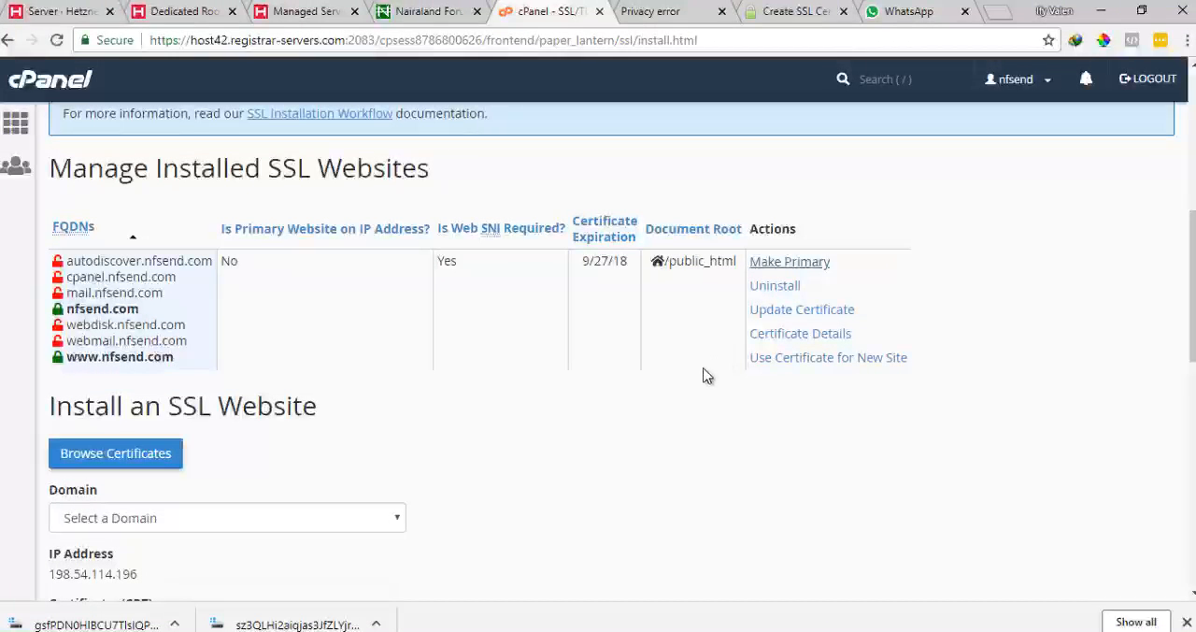
scroll(571, 383, "down", 4)
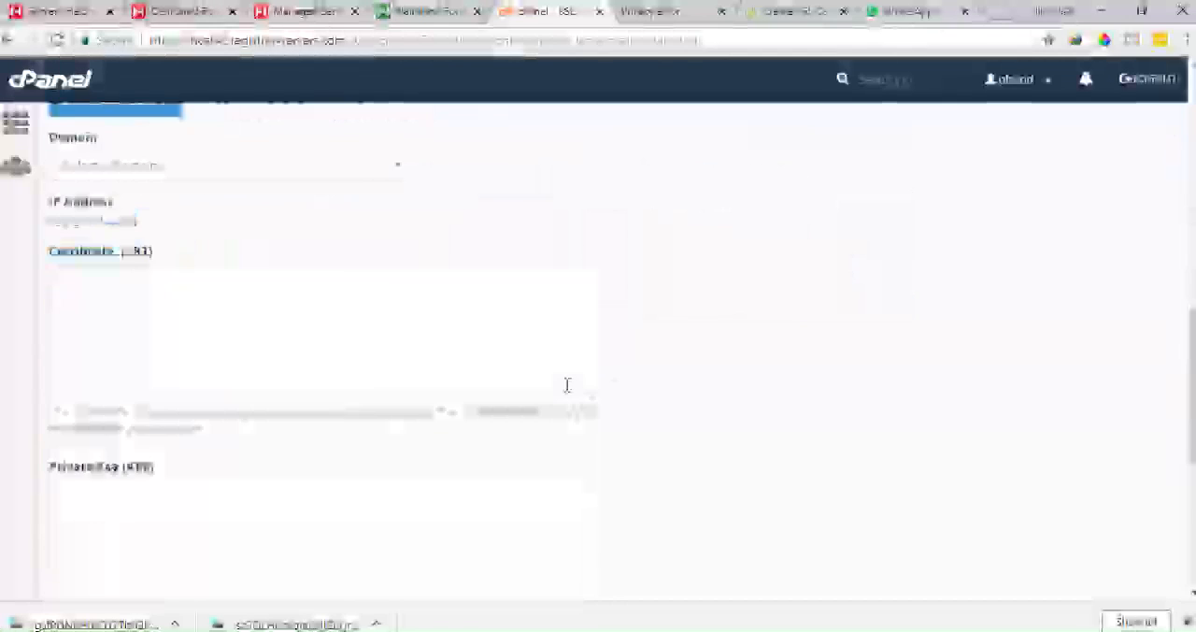
scroll(567, 381, "up", 5)
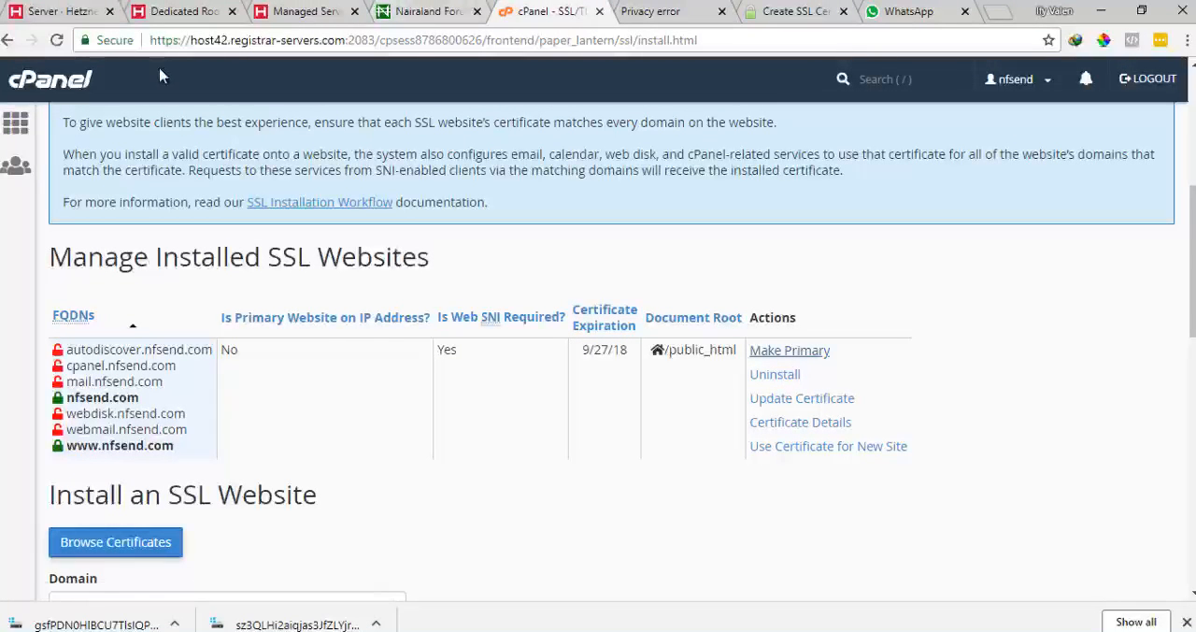
Return to the cPanel home page and scroll through its tool sections
left_click(29, 124)
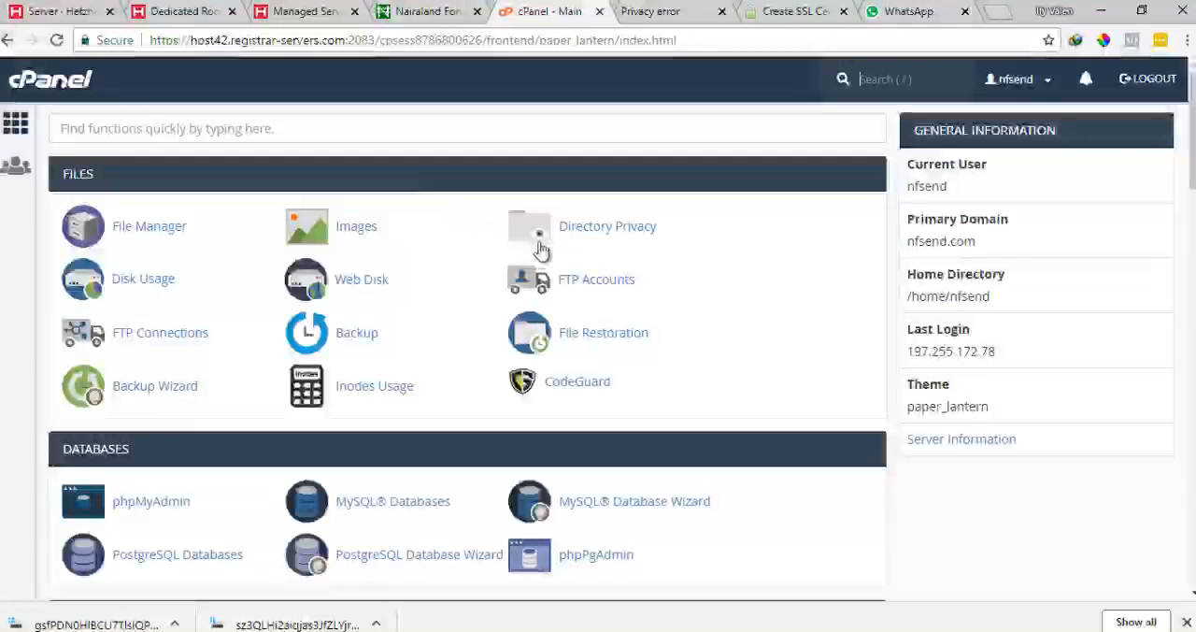
scroll(549, 264, "down", 2)
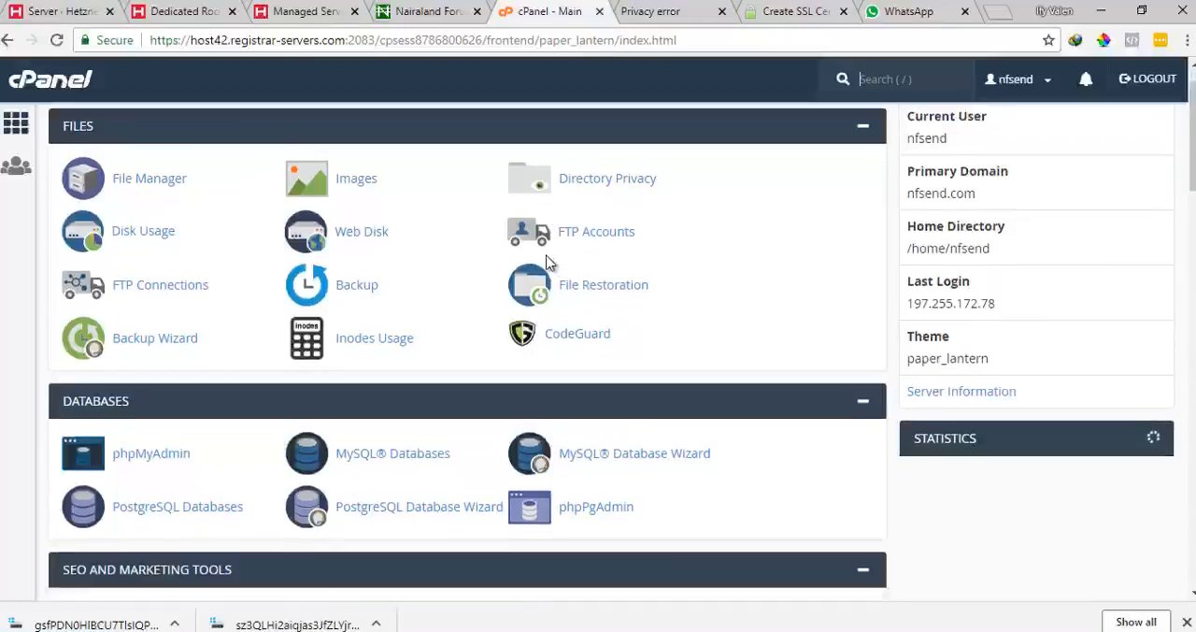
scroll(549, 265, "up", 2)
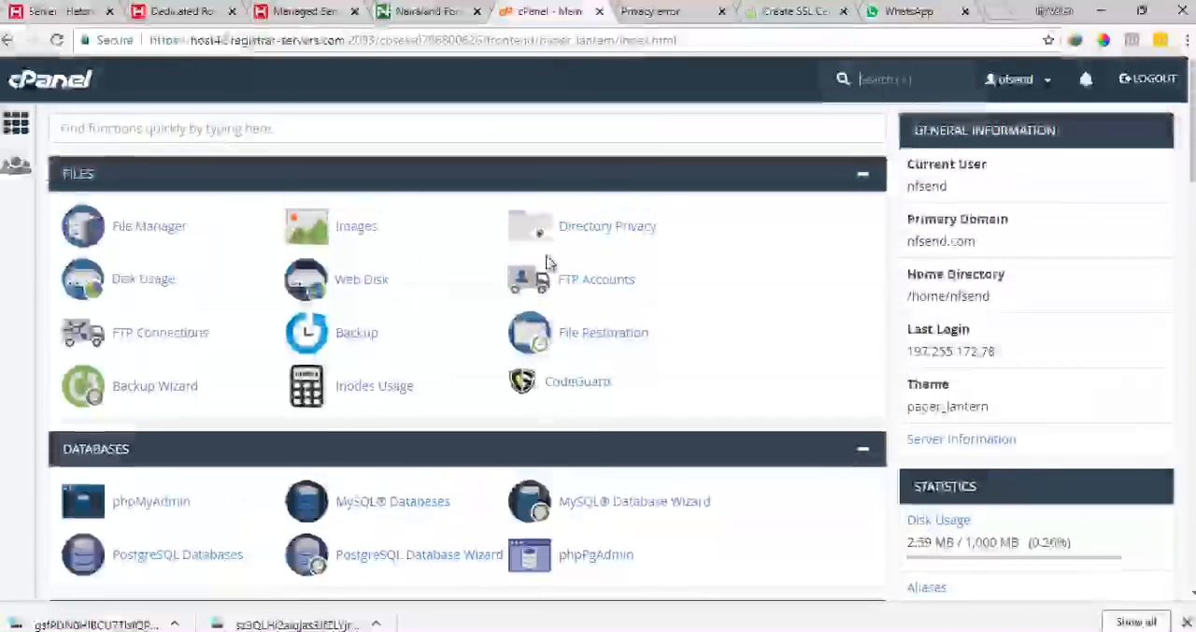
scroll(489, 384, "down", 10)
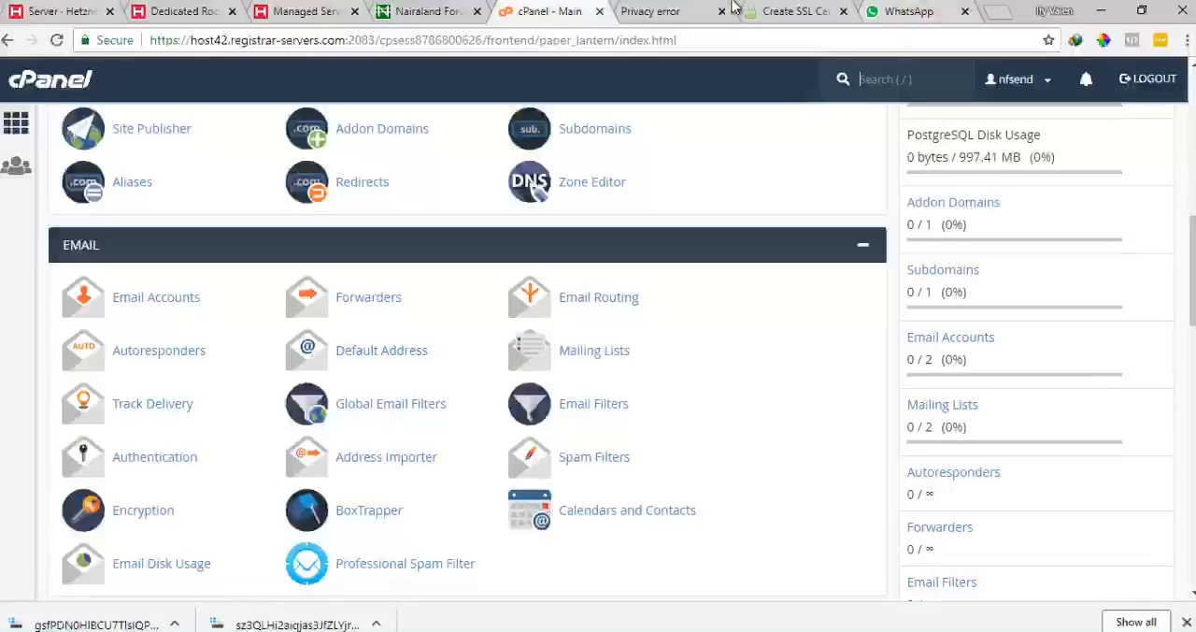
Search the web for ssl checker and open the SSL Shopper SSL Checker result in a new tab
left_click(999, 13)
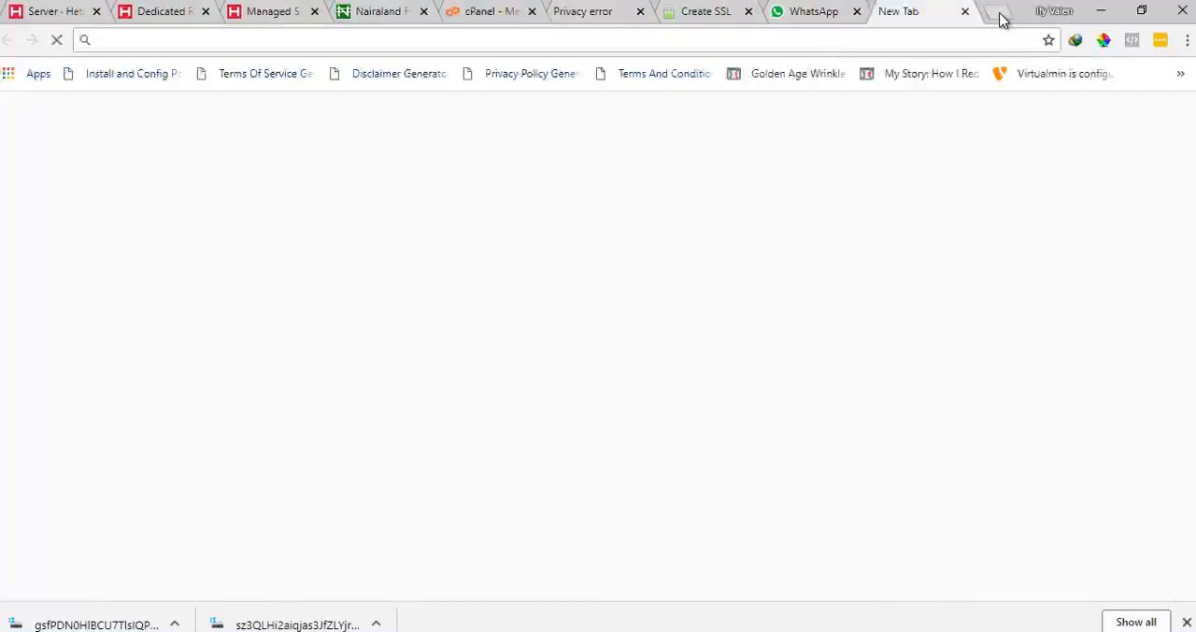
type("ssl checker")
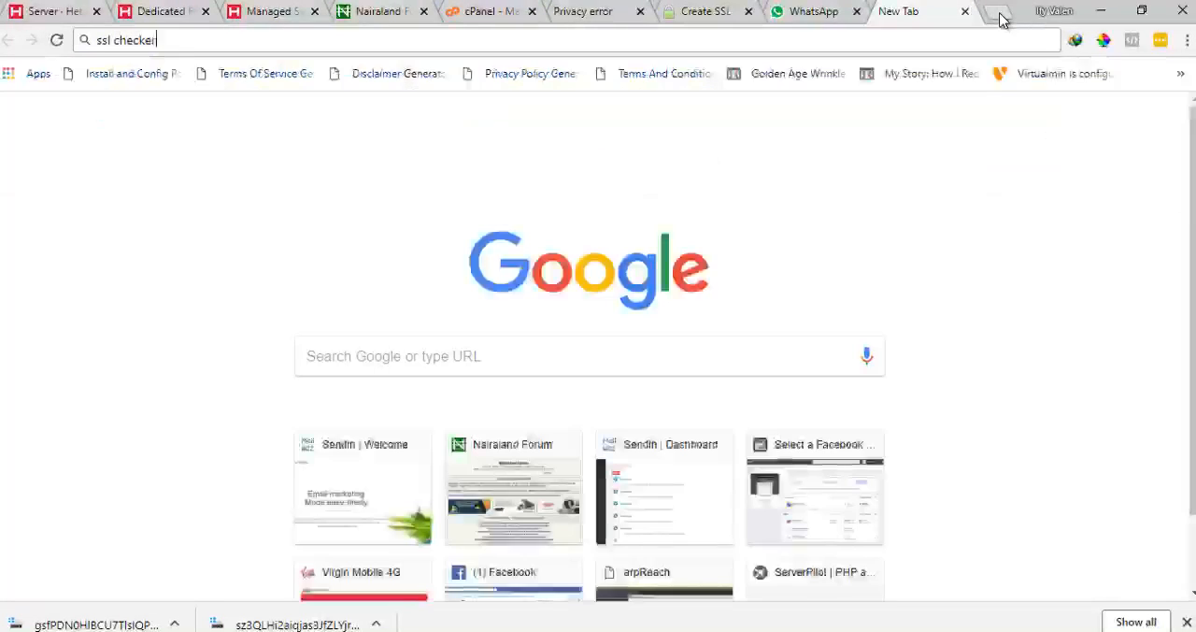
key("Return")
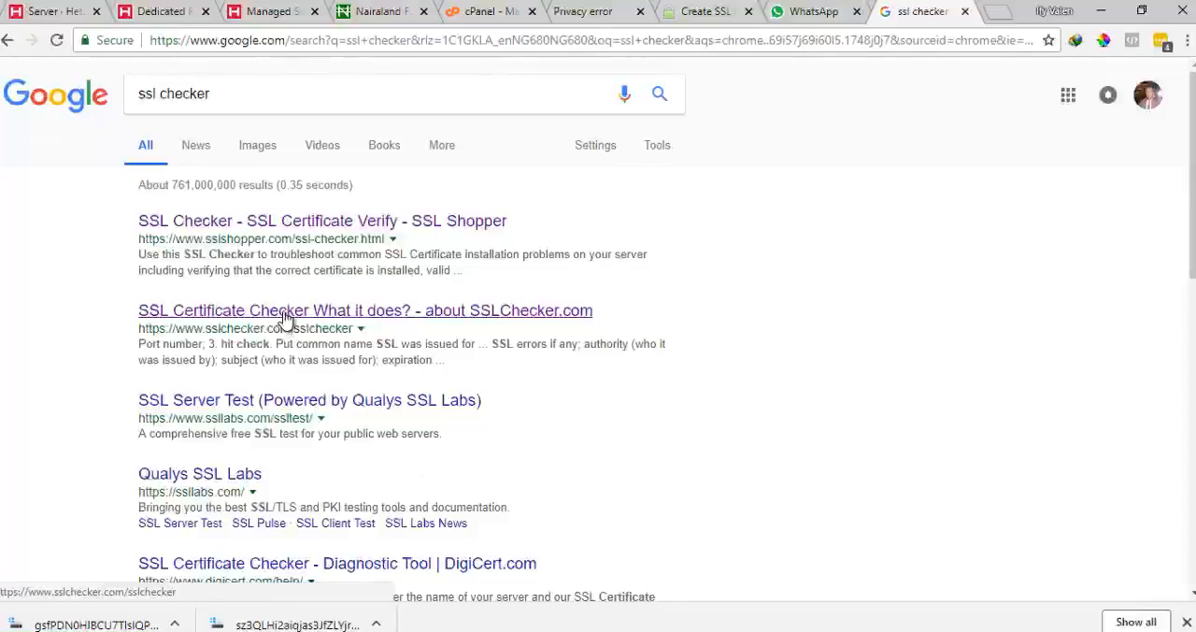
right_click(318, 226)
left_click(360, 235)
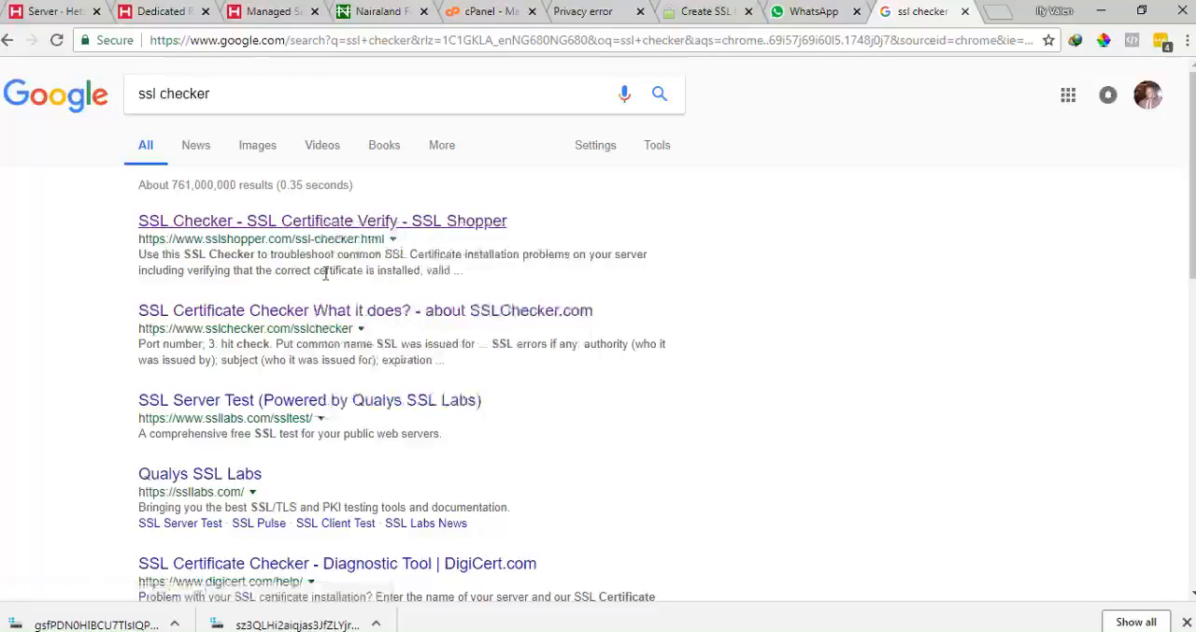
Copy the nfsend.com address and run the SSL Shopper SSL Checker on nfsend.com
left_click(528, 11)
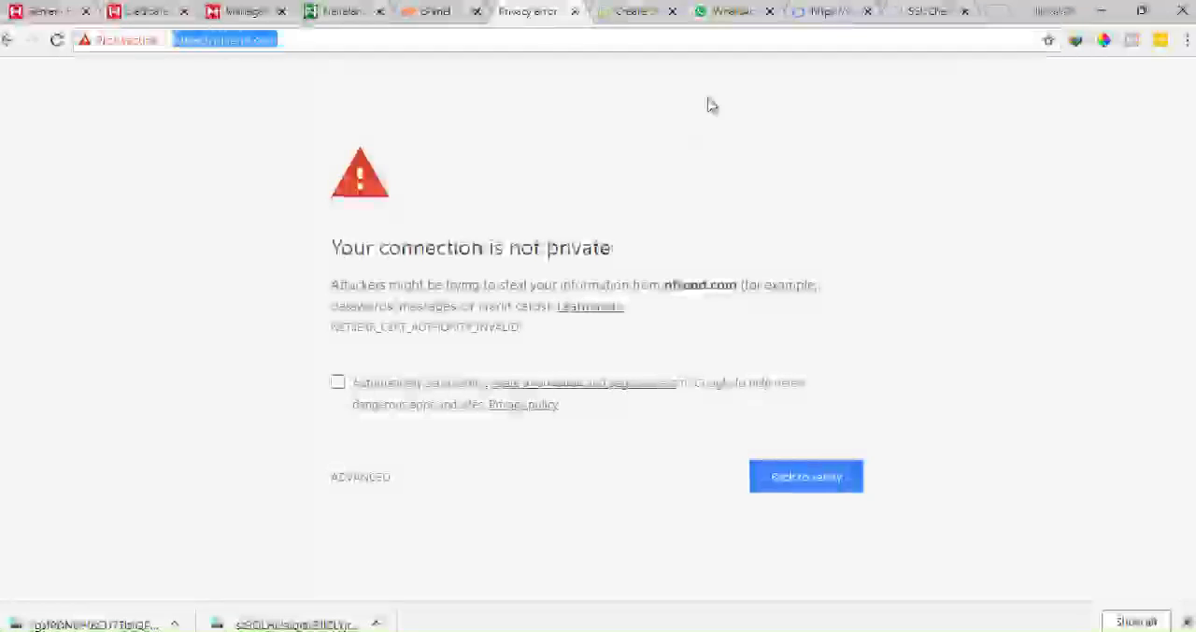
left_click(826, 13)
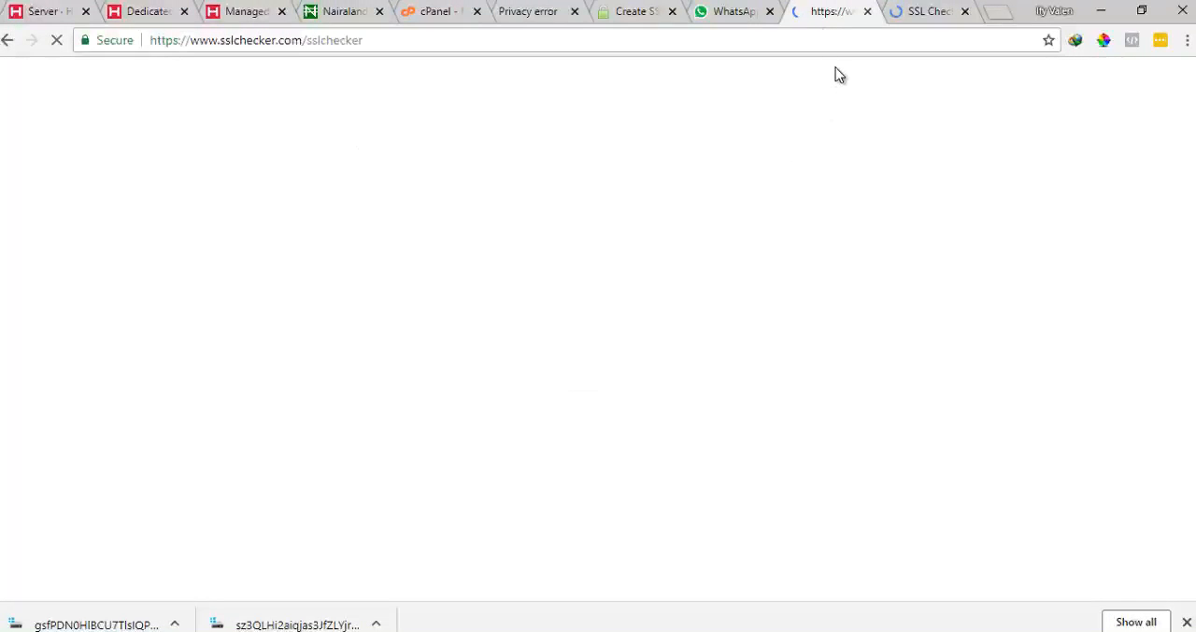
left_click(899, 11)
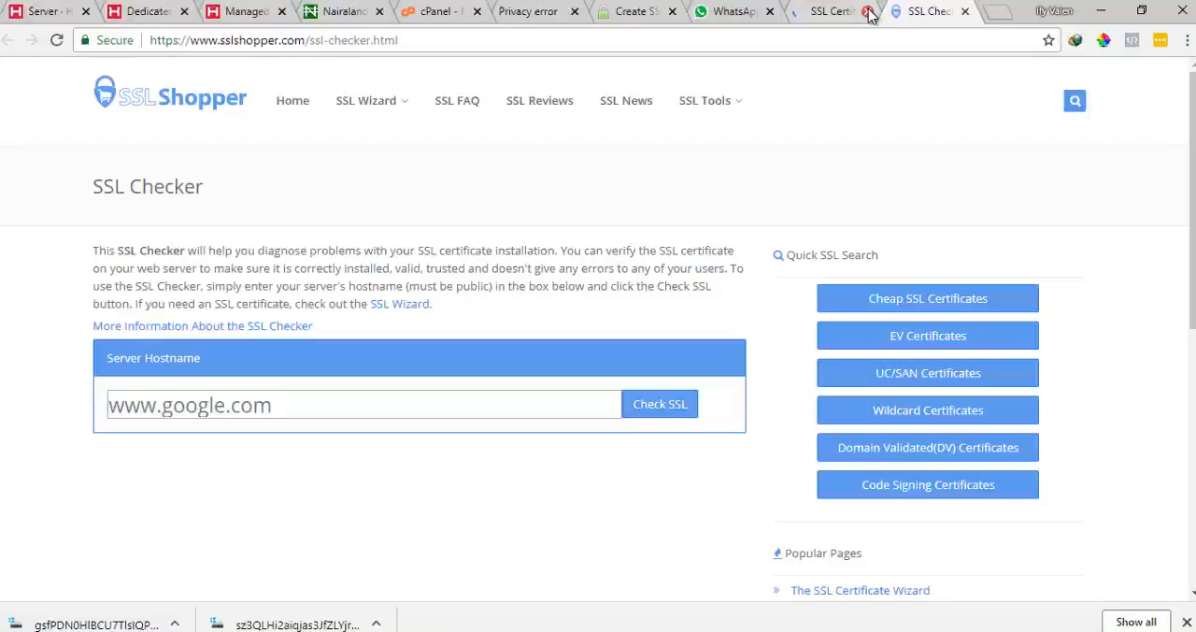
left_click(286, 406)
type("https://nfsend.com/")
left_click_drag(178, 406, 0, 423)
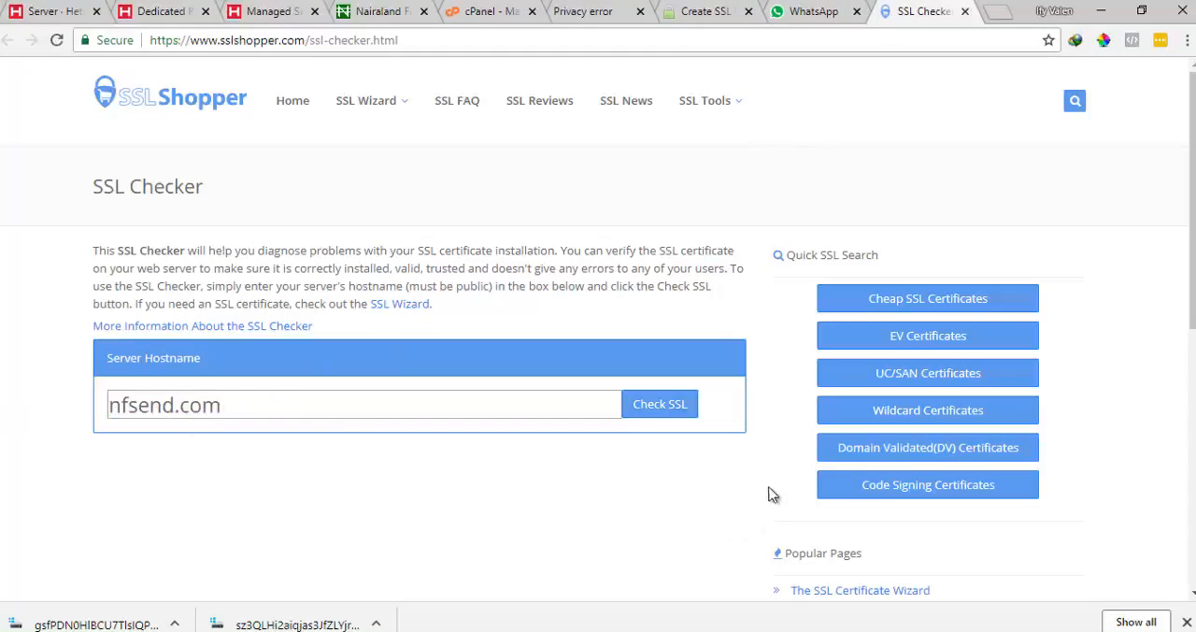
left_click(657, 404)
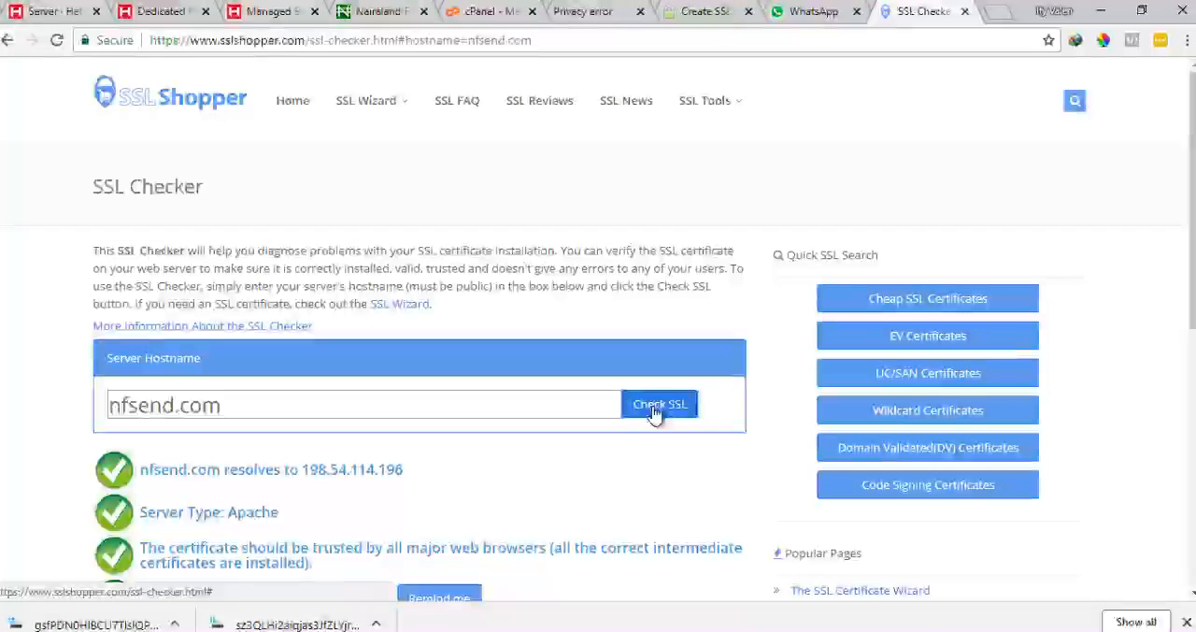
Examine the SSL check results, including the server certificate's issuer and chain details
scroll(645, 411, "down", 2)
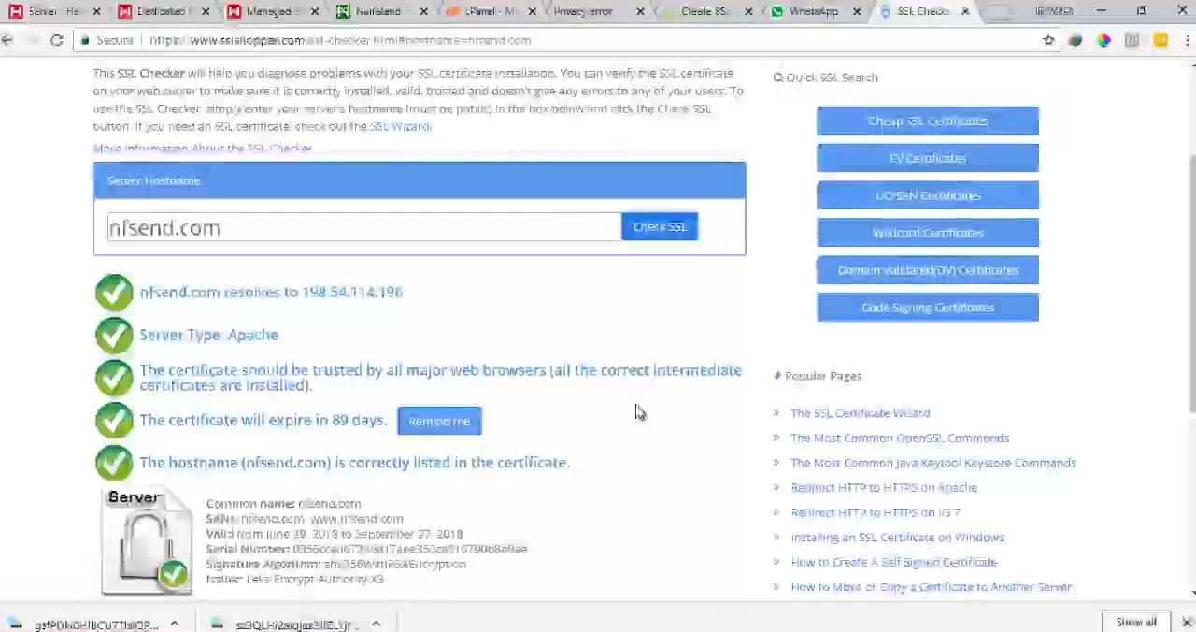
scroll(638, 412, "down", 1)
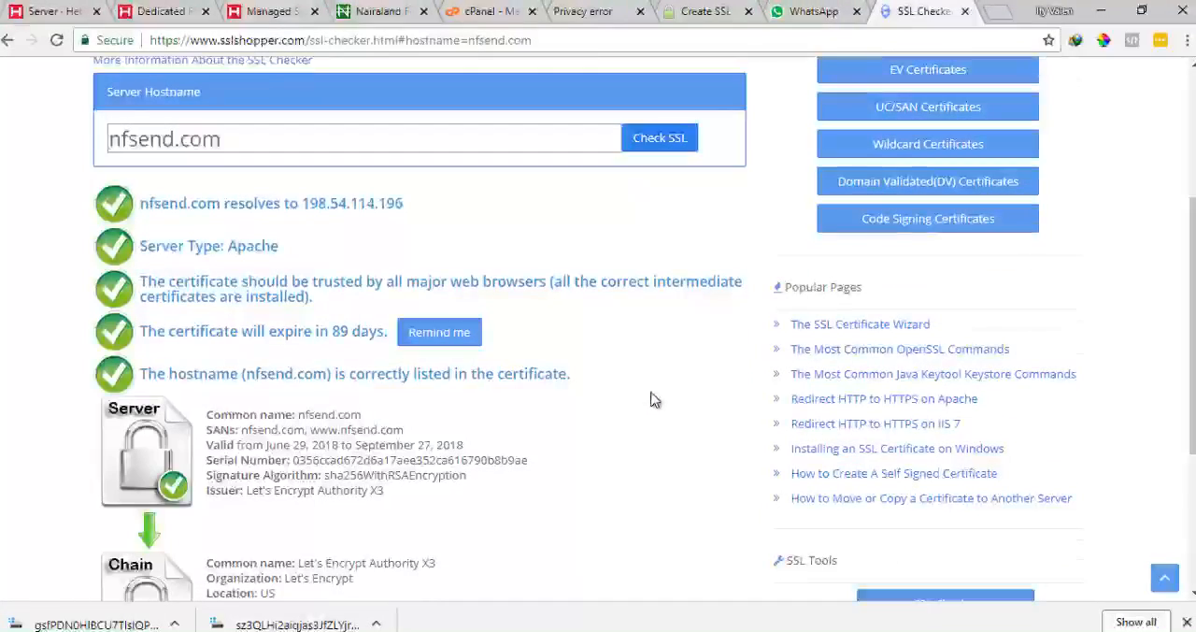
scroll(593, 479, "down", 3)
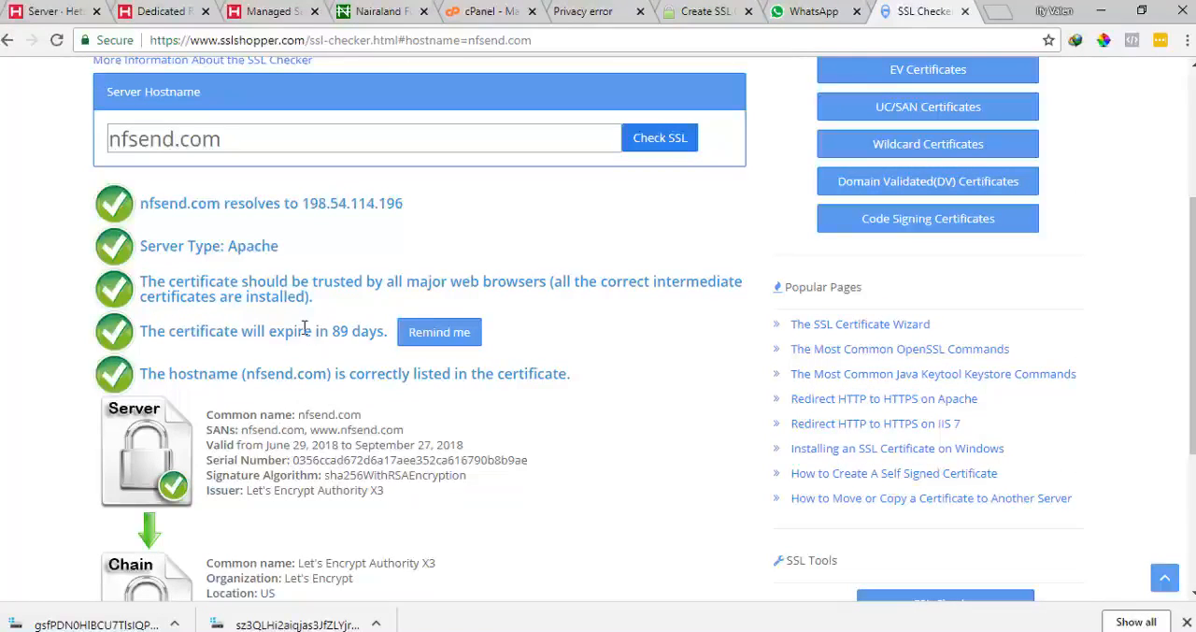
scroll(316, 416, "down", 1)
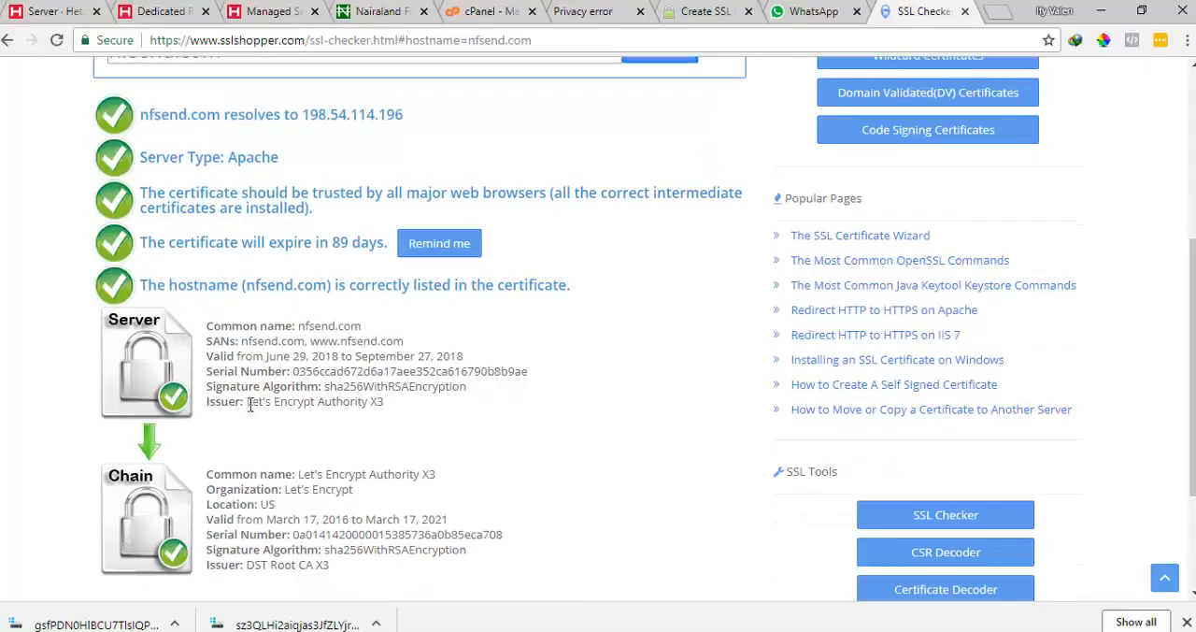
left_click_drag(286, 404, 393, 410)
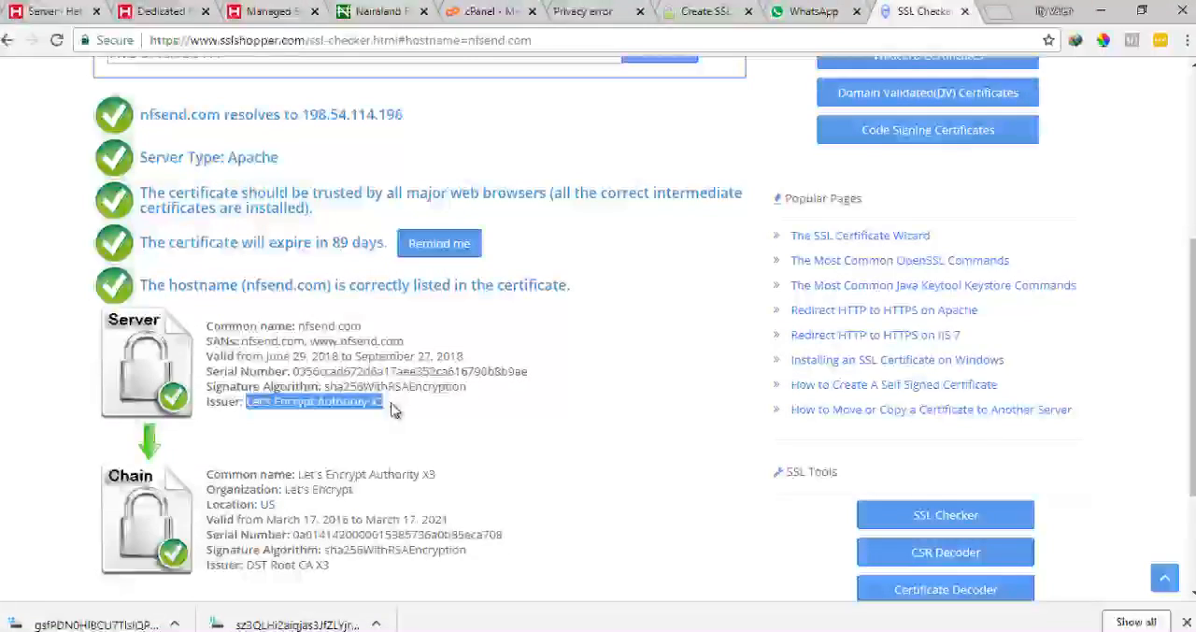
scroll(383, 402, "down", 2)
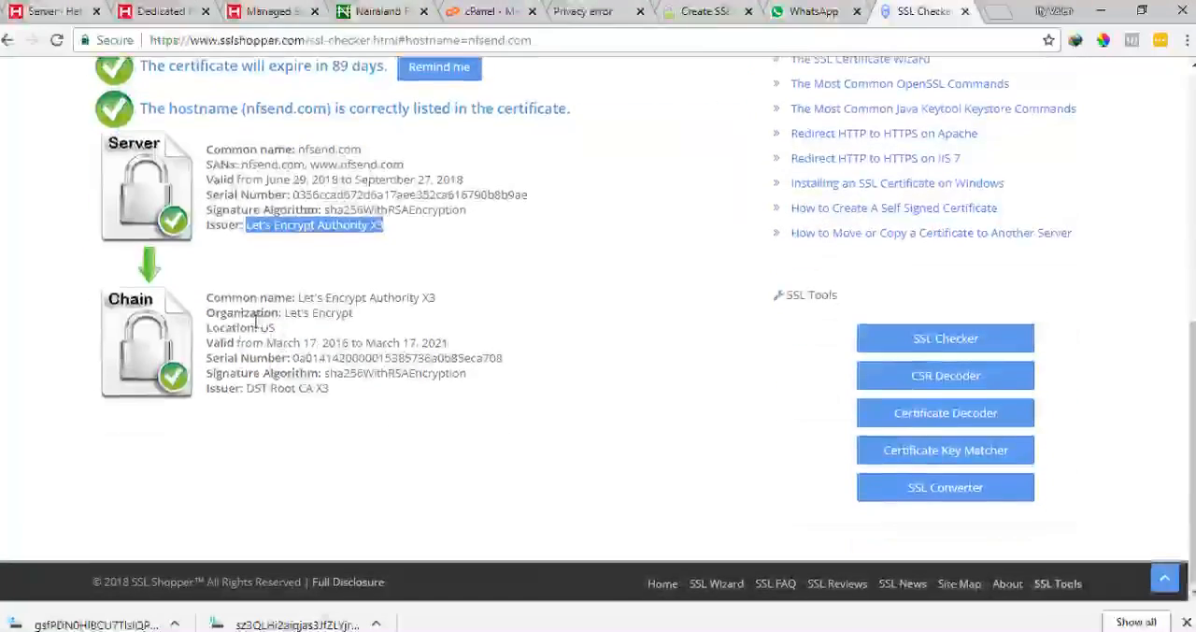
scroll(248, 320, "up", 3)
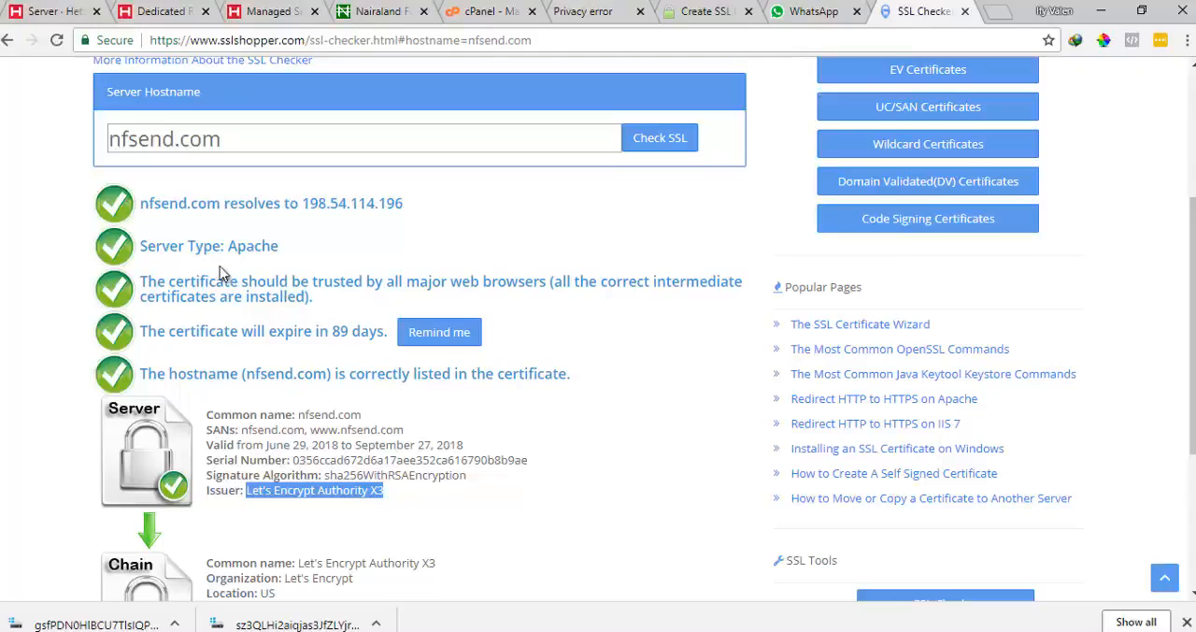
scroll(222, 273, "down", 3)
scroll(222, 271, "up", 6)
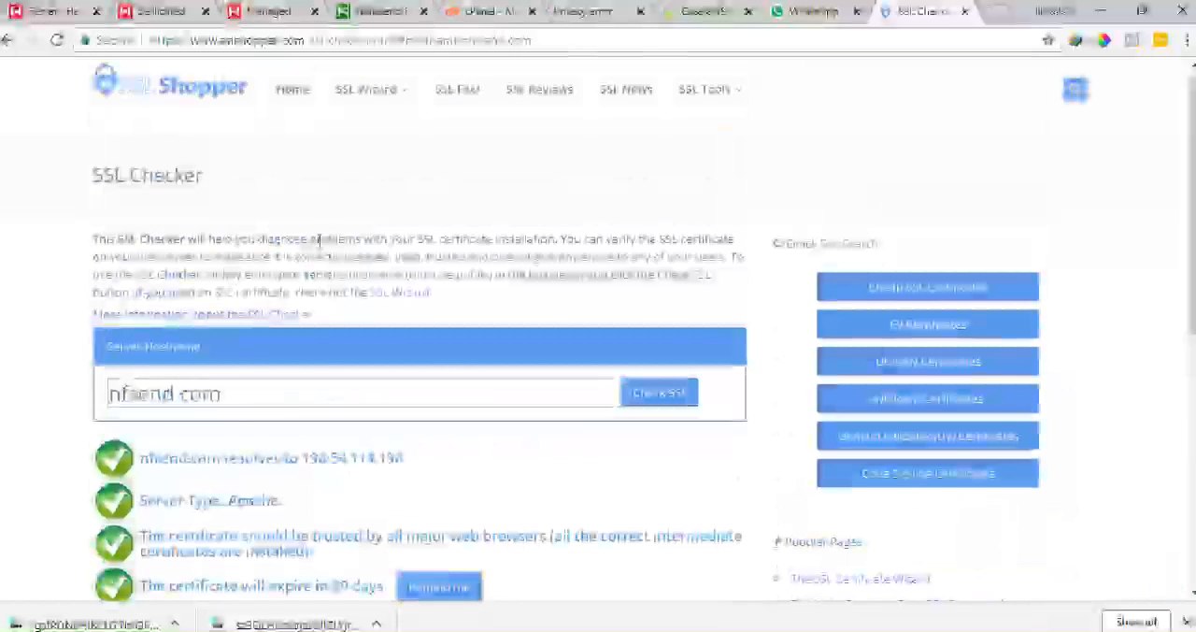
left_click(605, 9)
key("ctrl+c")
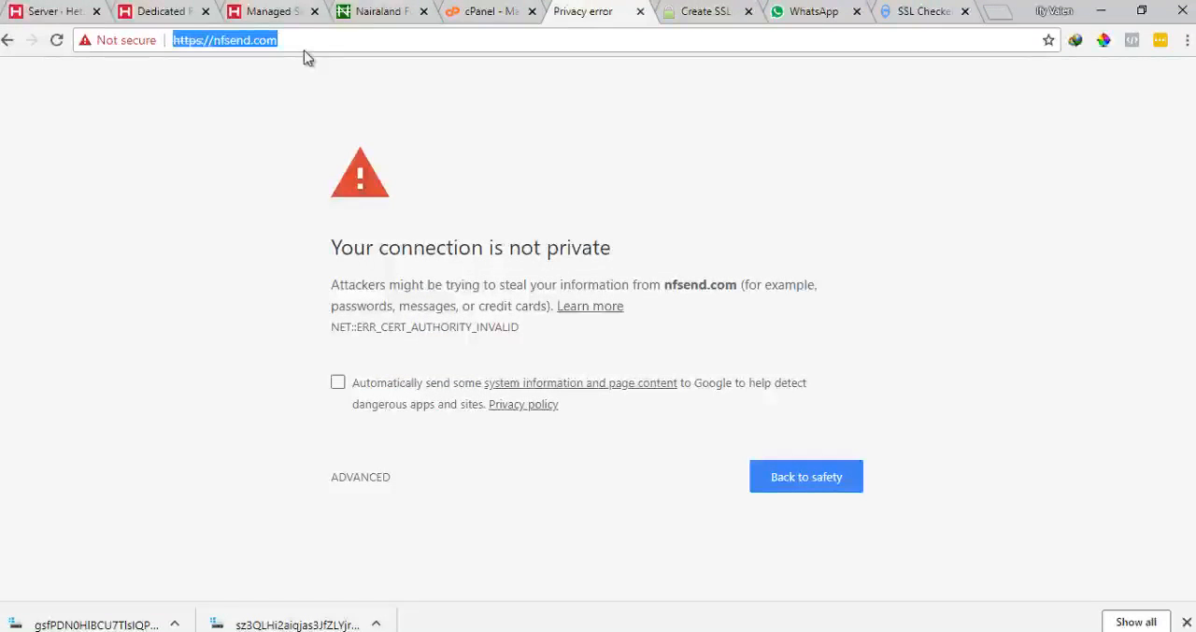
key("BackSpace")
left_click(1187, 39)
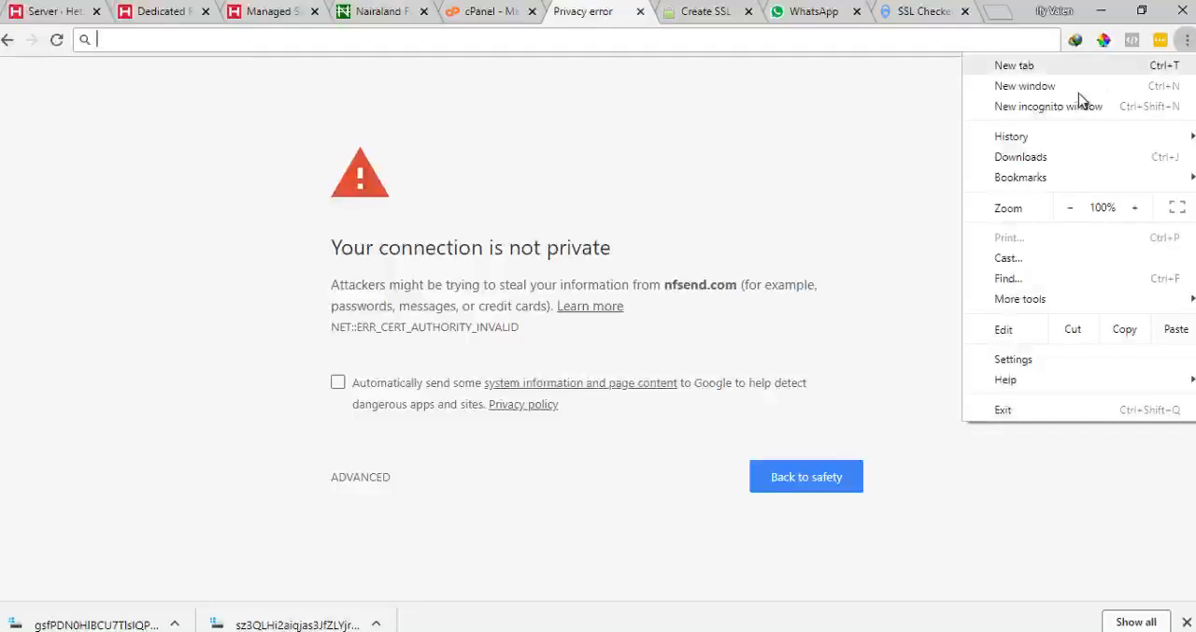
left_click(1077, 105)
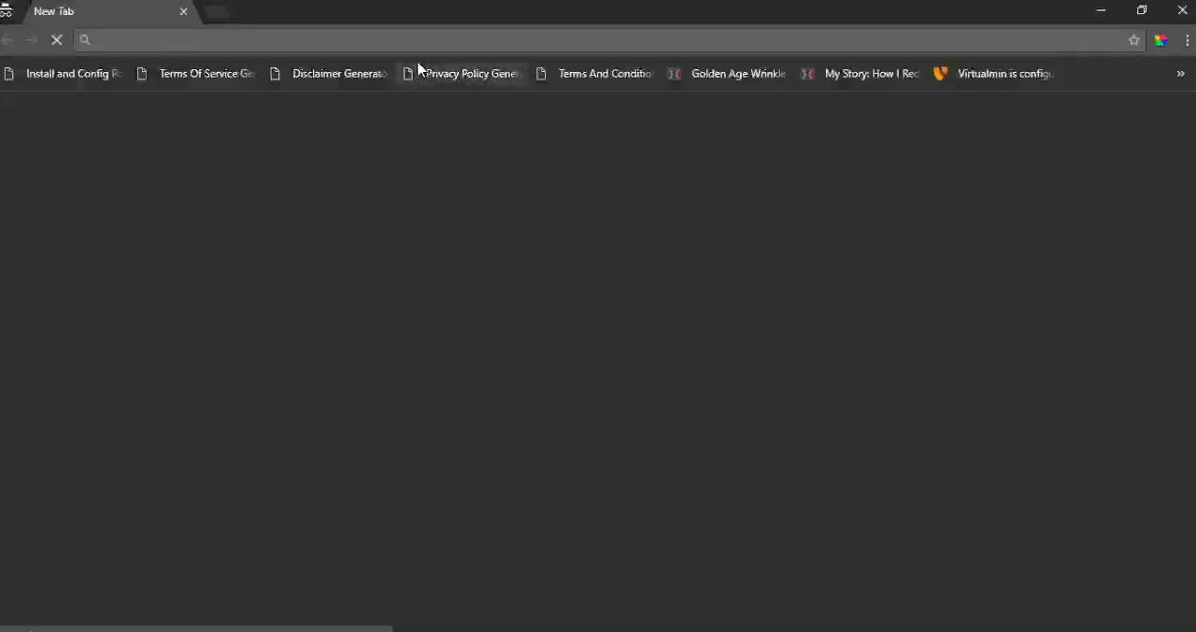
key("ctrl+v")
key("Return")
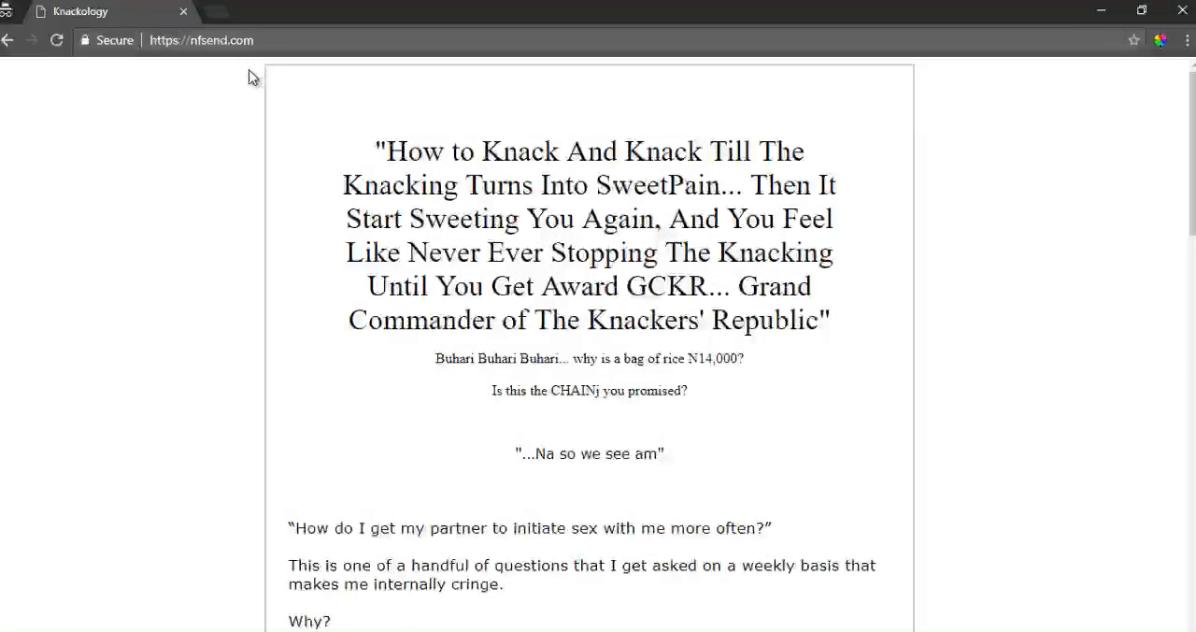
scroll(251, 150, "down", 15)
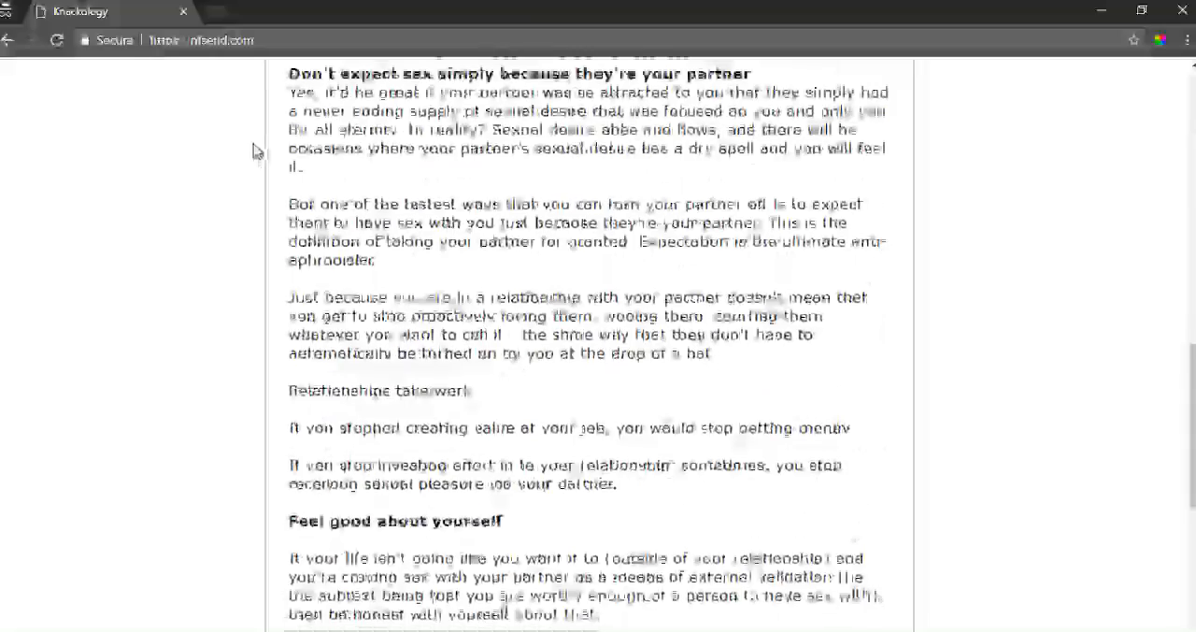
scroll(696, 194, "up", 5)
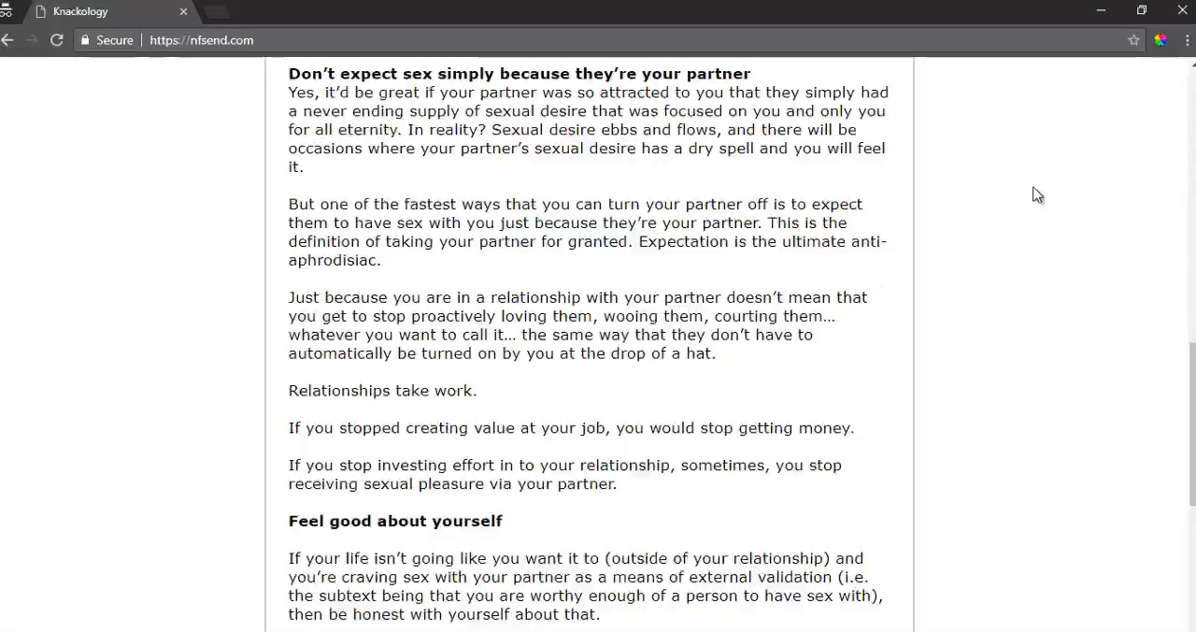
Close the incognito window and the downloads bar
left_click(1180, 12)
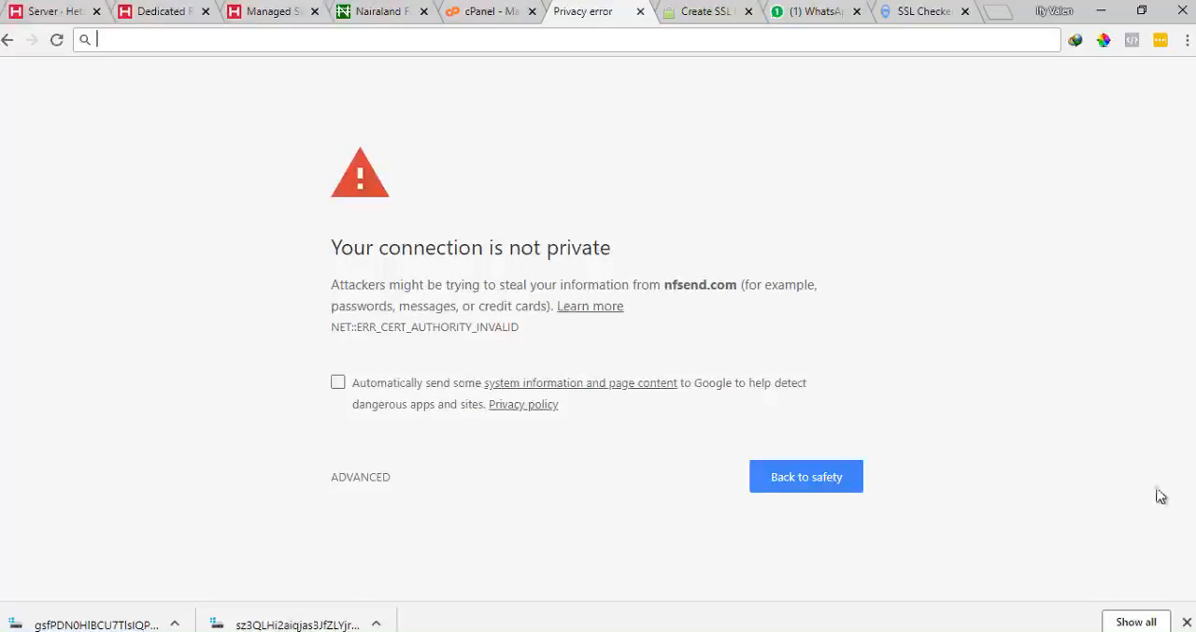
left_click(1187, 622)
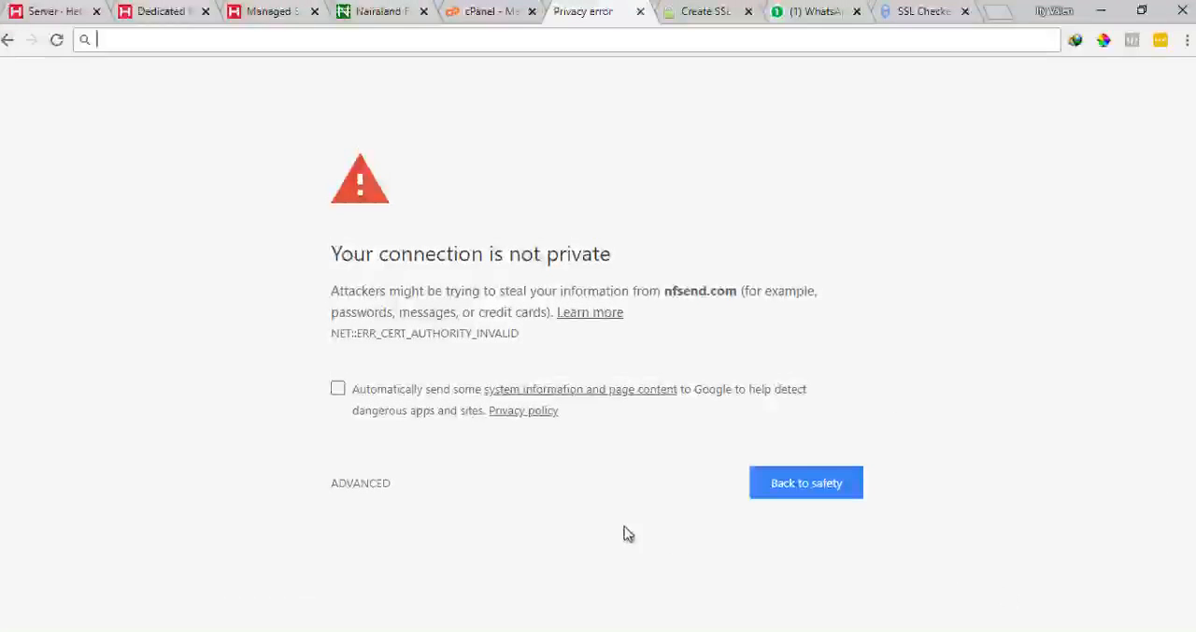